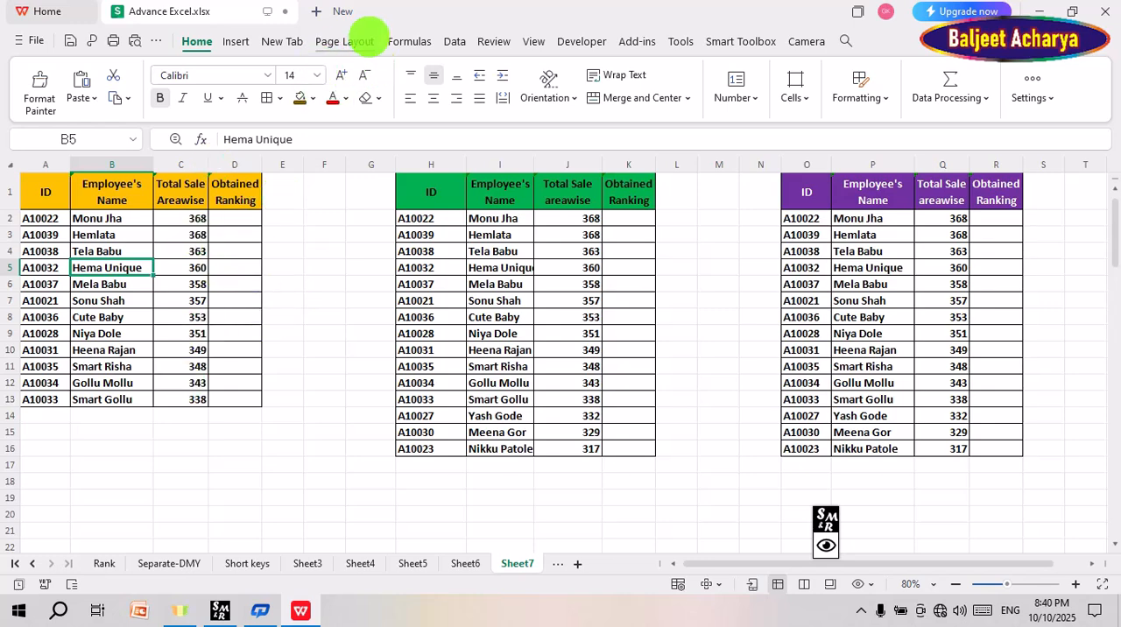
Step: Preview how Sheet7 prints, check all its pages, and return to the sheet
{"action": "left_click", "coordinate": [340, 41]}
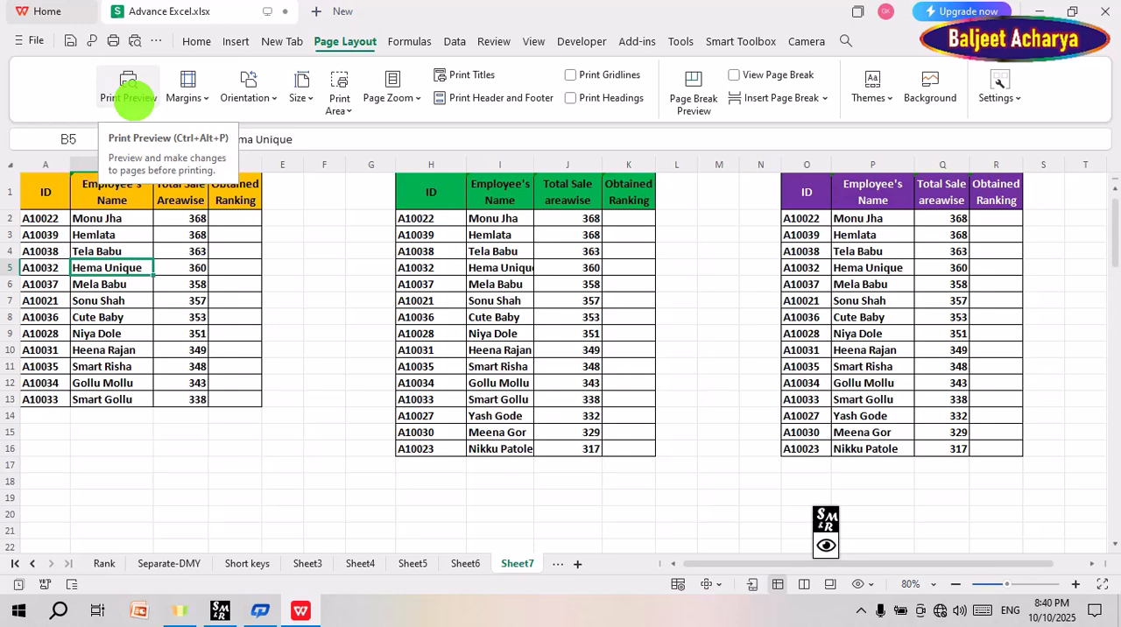
{"action": "left_click", "coordinate": [126, 86]}
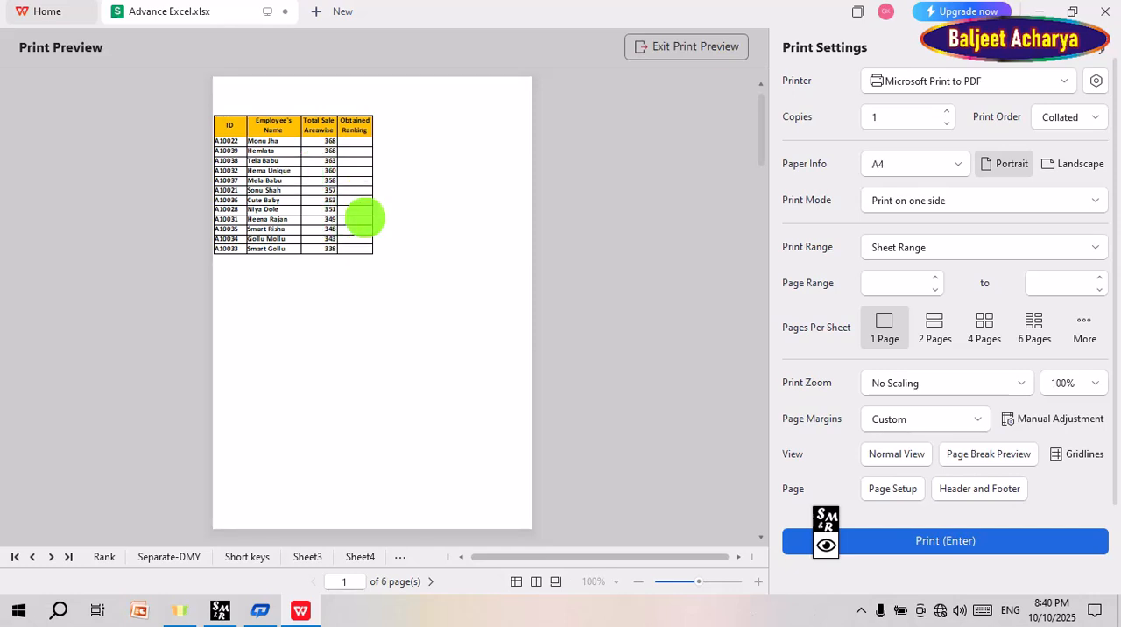
{"action": "scroll", "coordinate": [364, 218], "scroll_direction": "down", "scroll_amount": 2}
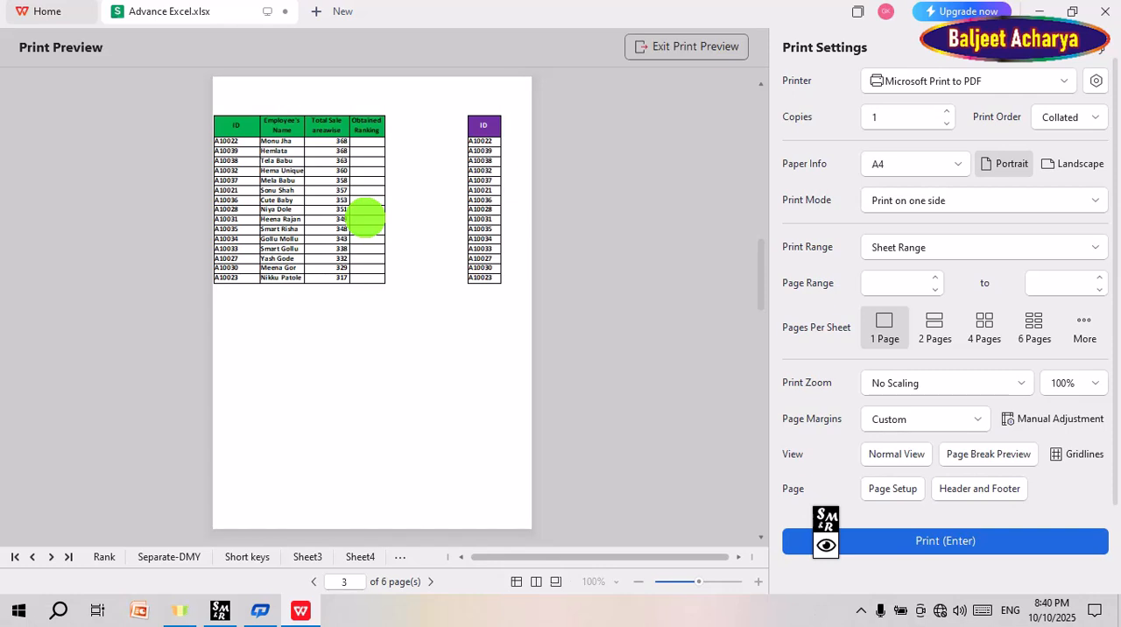
{"action": "scroll", "coordinate": [447, 251], "scroll_direction": "down", "scroll_amount": 2}
{"action": "scroll", "coordinate": [446, 251], "scroll_direction": "down", "scroll_amount": 1}
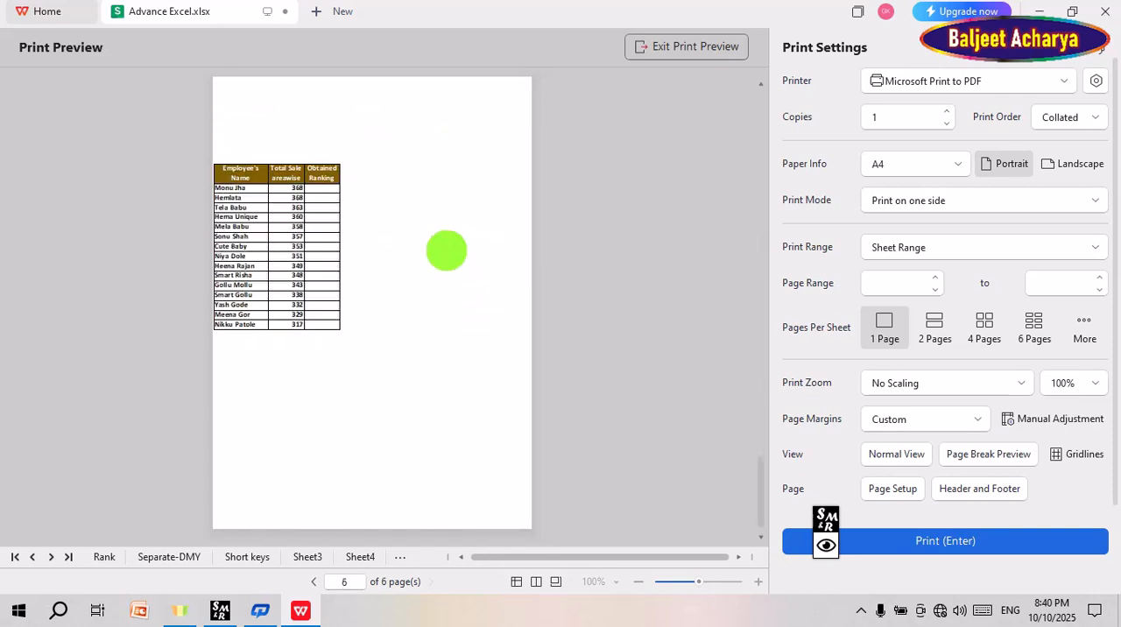
{"action": "scroll", "coordinate": [447, 252], "scroll_direction": "up", "scroll_amount": 5}
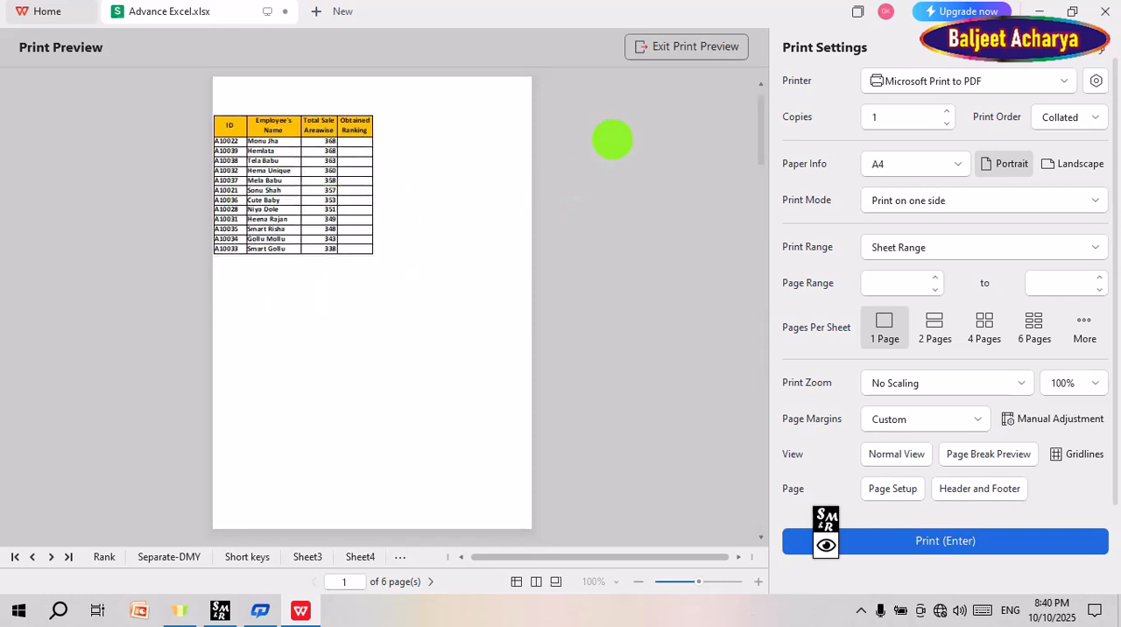
{"action": "left_click", "coordinate": [681, 47]}
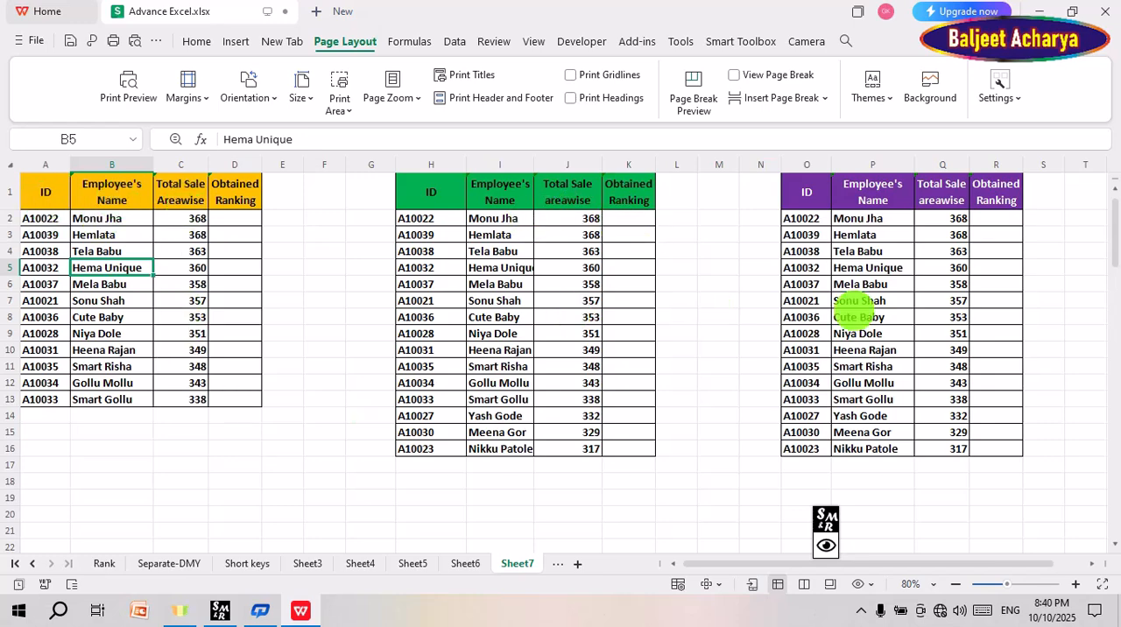
Step: Examine how the employee sales tables are laid out across Sheet7, including an overview of the whole sheet
{"action": "scroll", "coordinate": [552, 388], "scroll_direction": "down", "scroll_amount": 9}
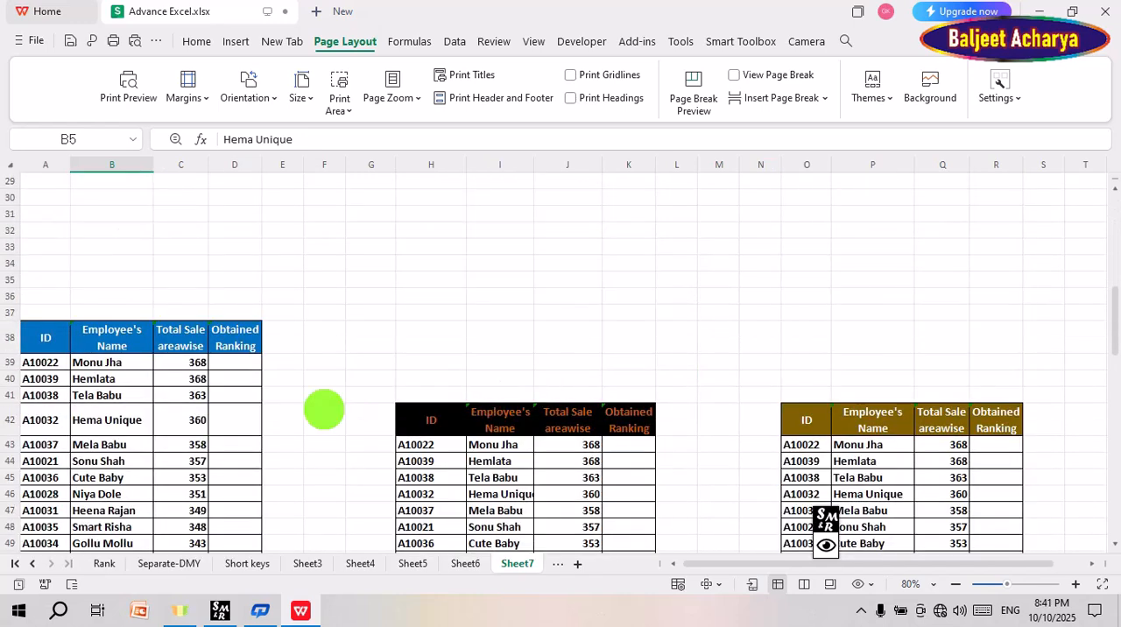
{"action": "scroll", "coordinate": [724, 413], "scroll_direction": "down", "scroll_amount": 3}
{"action": "scroll", "coordinate": [722, 413], "scroll_direction": "up", "scroll_amount": 6}
{"action": "scroll", "coordinate": [722, 412], "scroll_direction": "up", "scroll_amount": 6}
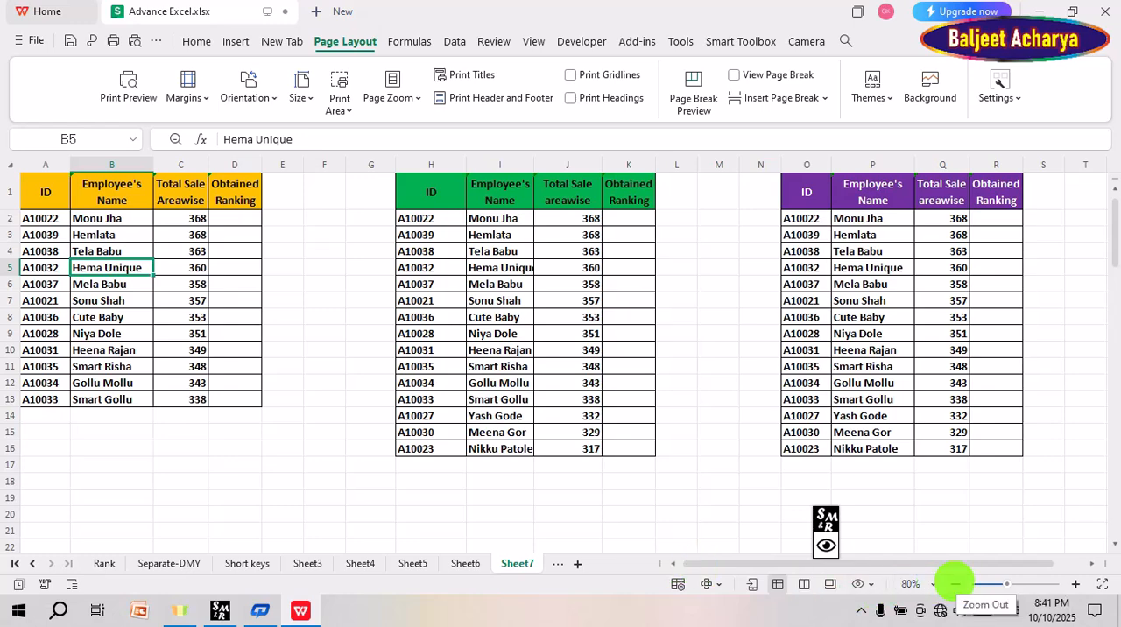
{"action": "left_click", "coordinate": [955, 583]}
{"action": "left_click", "coordinate": [955, 583]}
{"action": "left_click", "coordinate": [955, 583]}
{"action": "left_click", "coordinate": [955, 584]}
{"action": "left_click", "coordinate": [954, 583]}
{"action": "left_click", "coordinate": [955, 583]}
{"action": "left_click", "coordinate": [955, 584]}
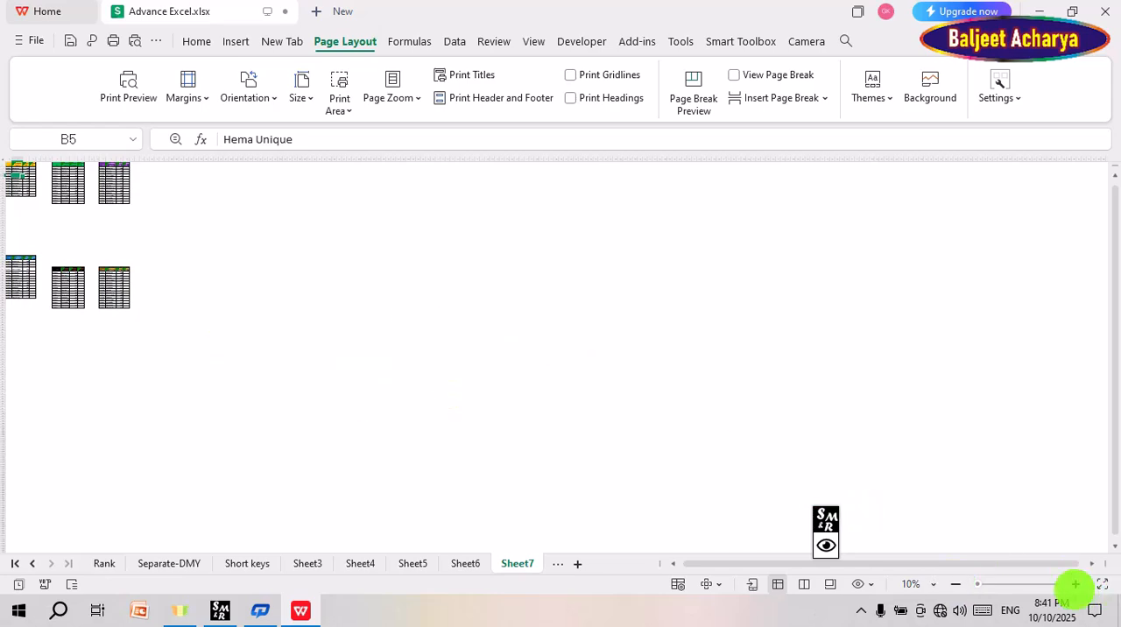
{"action": "left_click", "coordinate": [1075, 584]}
{"action": "left_click", "coordinate": [1075, 584]}
{"action": "left_click", "coordinate": [1075, 584]}
{"action": "left_click", "coordinate": [1075, 584]}
{"action": "left_click", "coordinate": [1076, 584]}
{"action": "left_click", "coordinate": [1076, 585]}
{"action": "left_click", "coordinate": [1076, 584]}
Step: Turn on the display of page breaks for Sheet7 and check where they fall around the tables
{"action": "left_click_drag", "start_coordinate": [31, 480], "coordinate": [578, 517]}
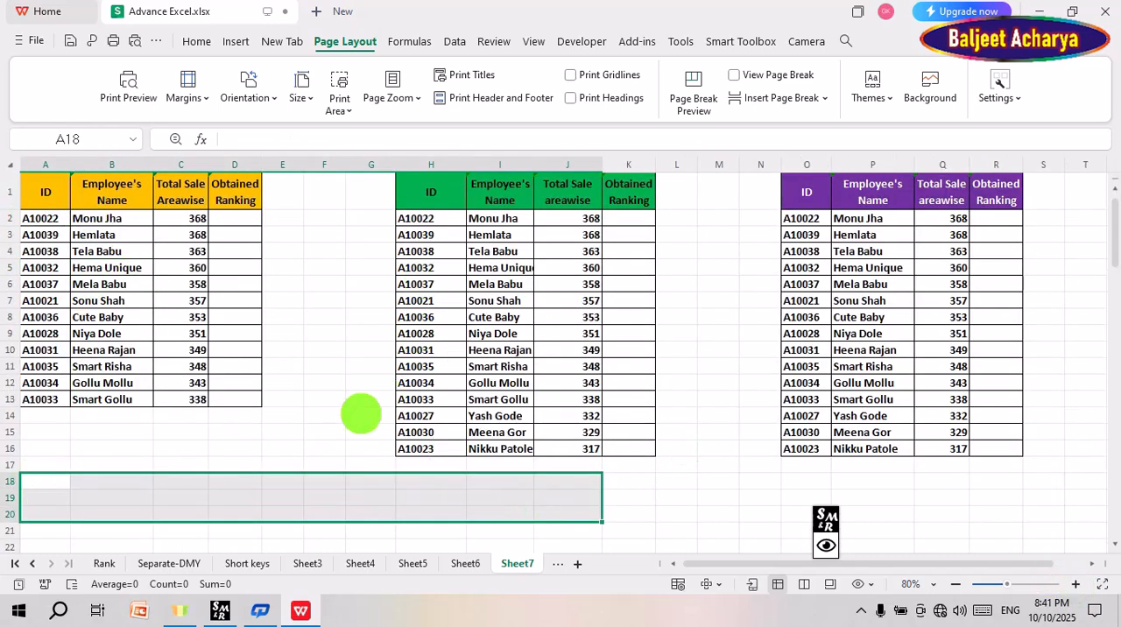
{"action": "left_click", "coordinate": [324, 316]}
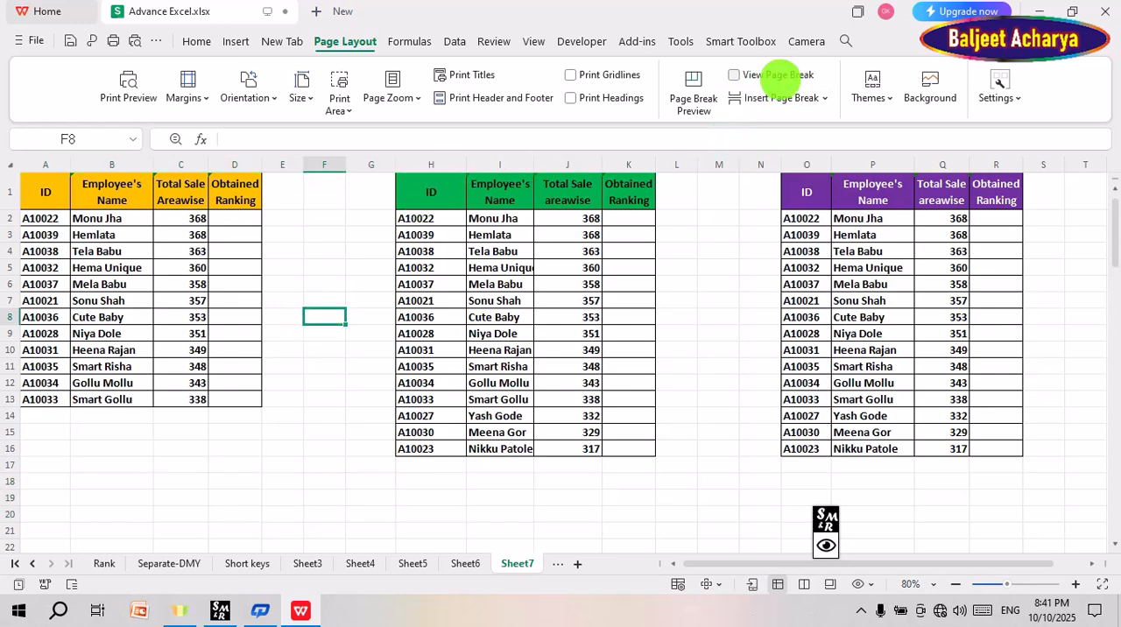
{"action": "left_click", "coordinate": [732, 75]}
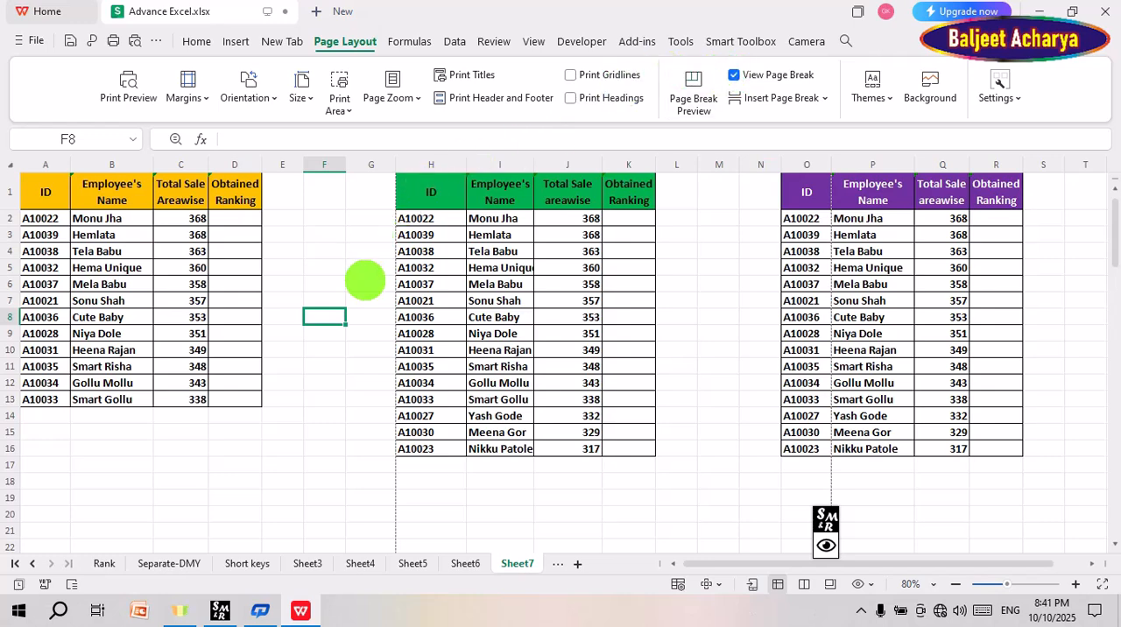
{"action": "scroll", "coordinate": [393, 361], "scroll_direction": "down", "scroll_amount": 7}
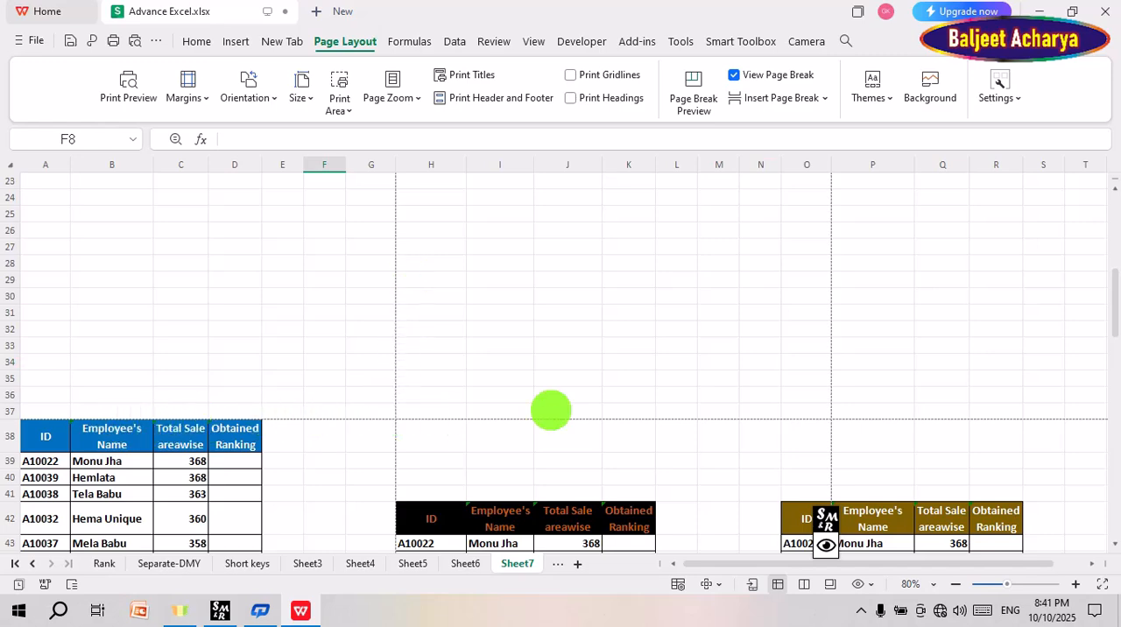
{"action": "scroll", "coordinate": [650, 407], "scroll_direction": "up", "scroll_amount": 4}
{"action": "scroll", "coordinate": [628, 380], "scroll_direction": "down", "scroll_amount": 4}
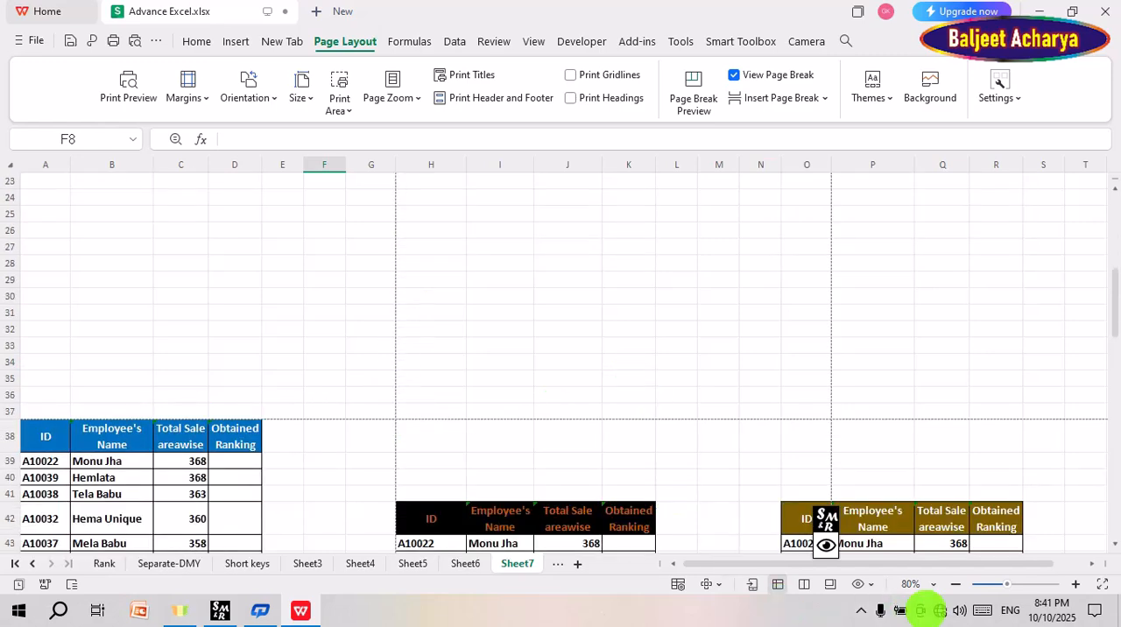
Step: Examine how the page break lines divide the whole sheet and its tables into print pages
{"action": "left_click", "coordinate": [954, 584]}
{"action": "left_click", "coordinate": [954, 584]}
{"action": "left_click", "coordinate": [954, 584]}
{"action": "left_click", "coordinate": [954, 584]}
{"action": "left_click", "coordinate": [954, 584]}
{"action": "left_click", "coordinate": [954, 584]}
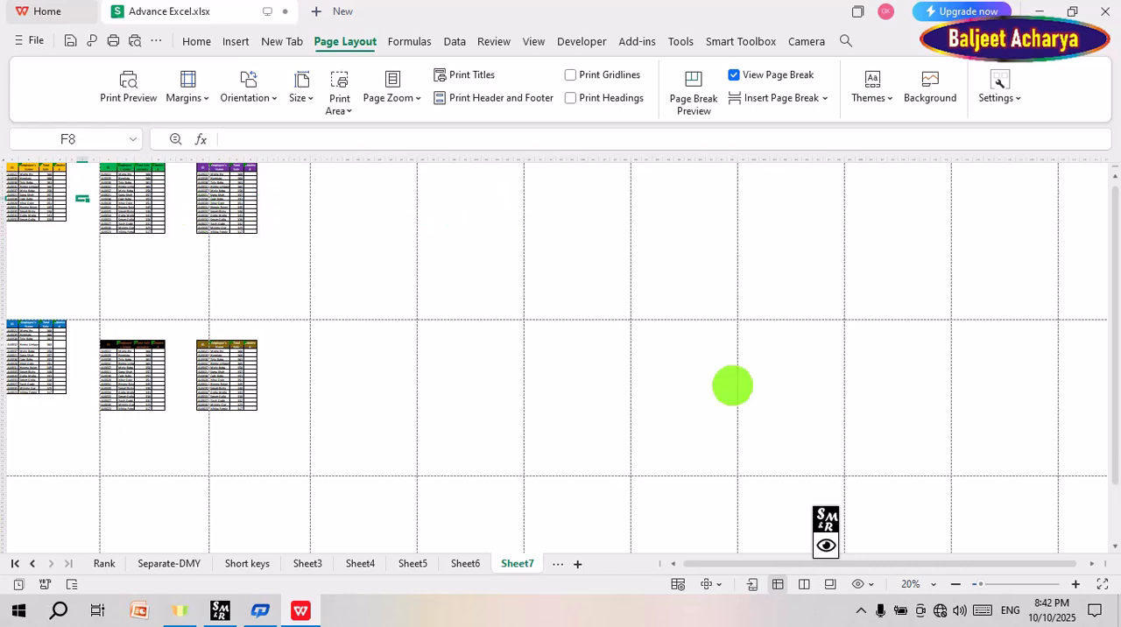
{"action": "left_click", "coordinate": [954, 584]}
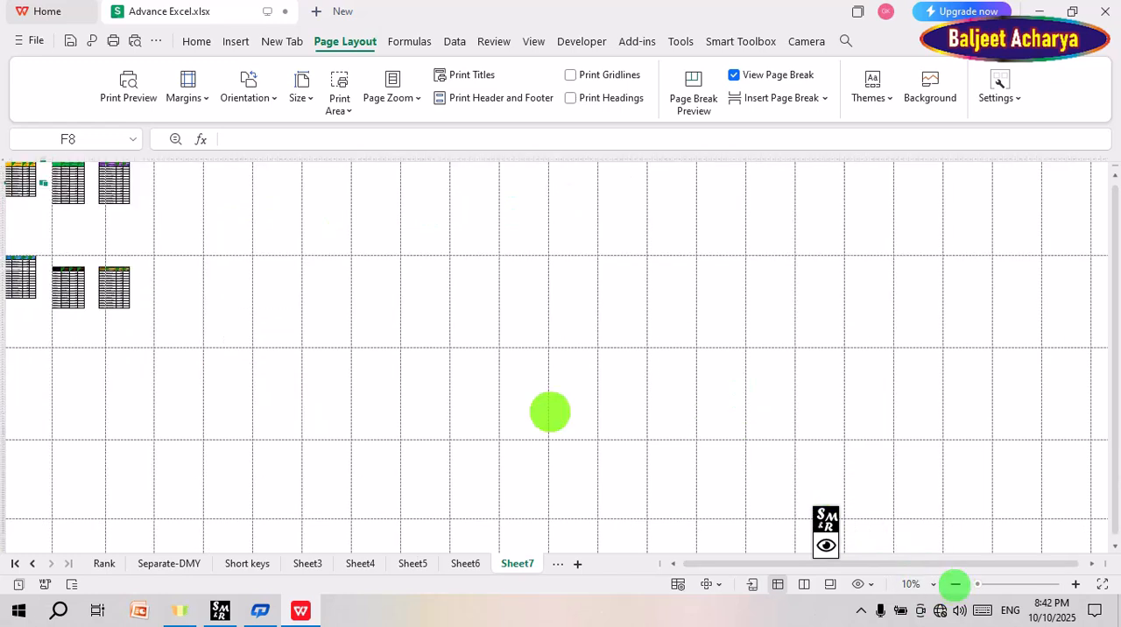
{"action": "scroll", "coordinate": [364, 350], "scroll_direction": "down", "scroll_amount": 5}
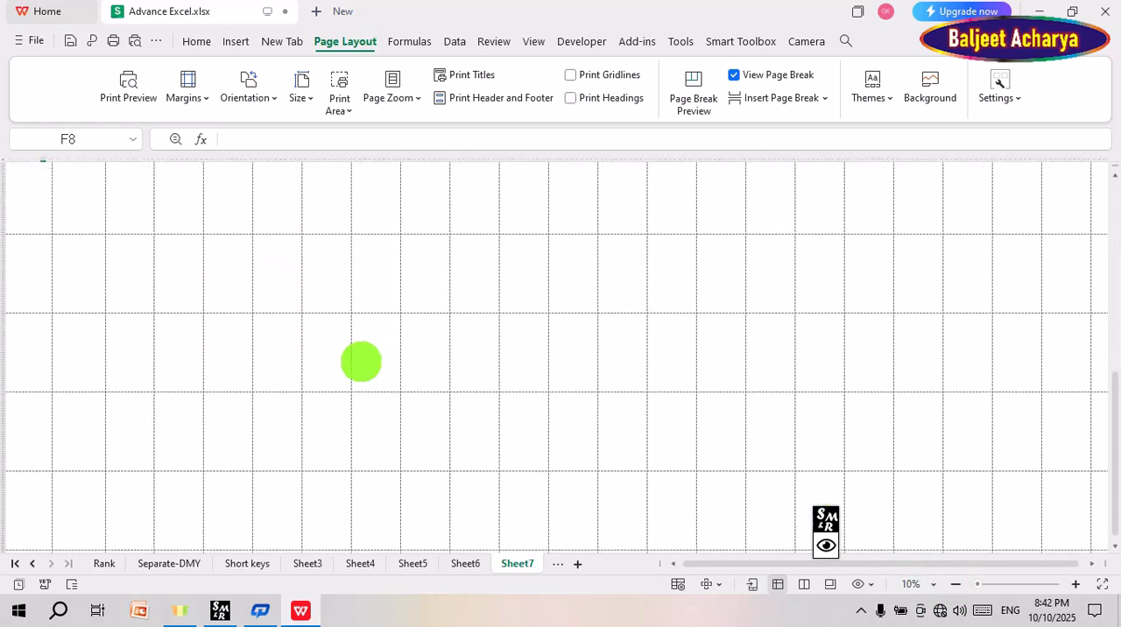
{"action": "scroll", "coordinate": [361, 362], "scroll_direction": "down", "scroll_amount": 2}
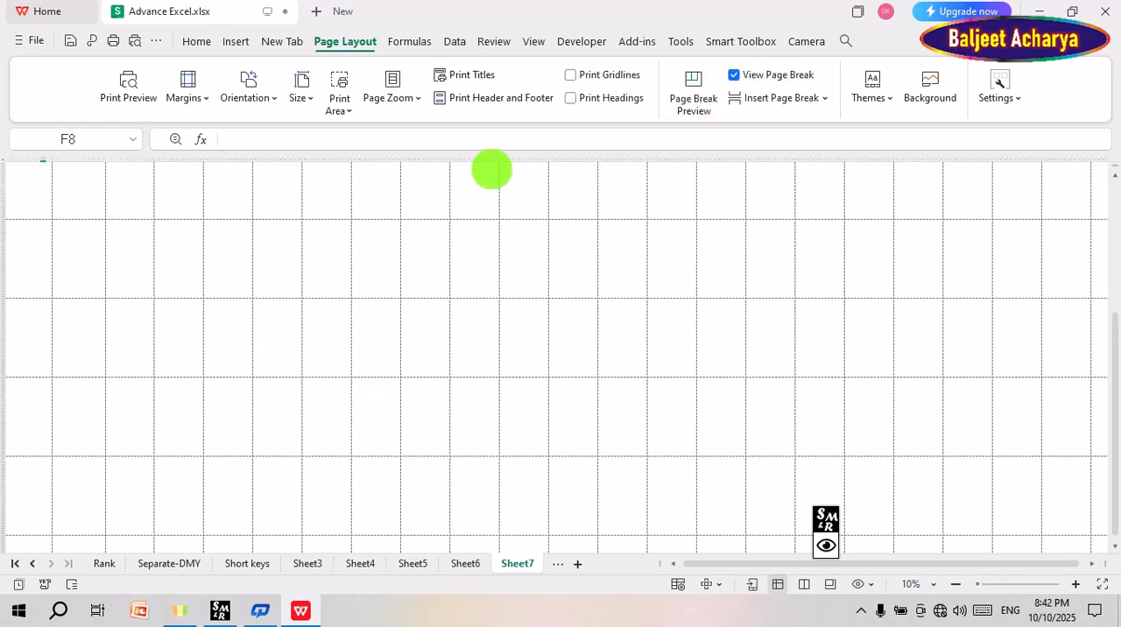
{"action": "scroll", "coordinate": [313, 347], "scroll_direction": "up", "scroll_amount": 3}
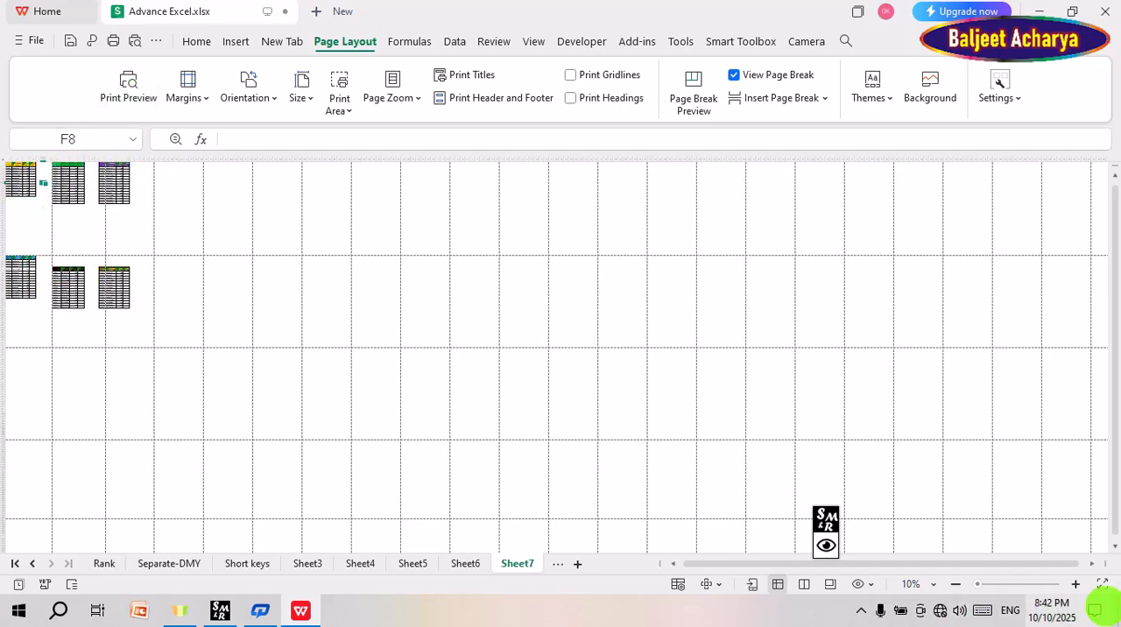
{"action": "left_click", "coordinate": [1075, 583]}
{"action": "left_click", "coordinate": [1075, 583]}
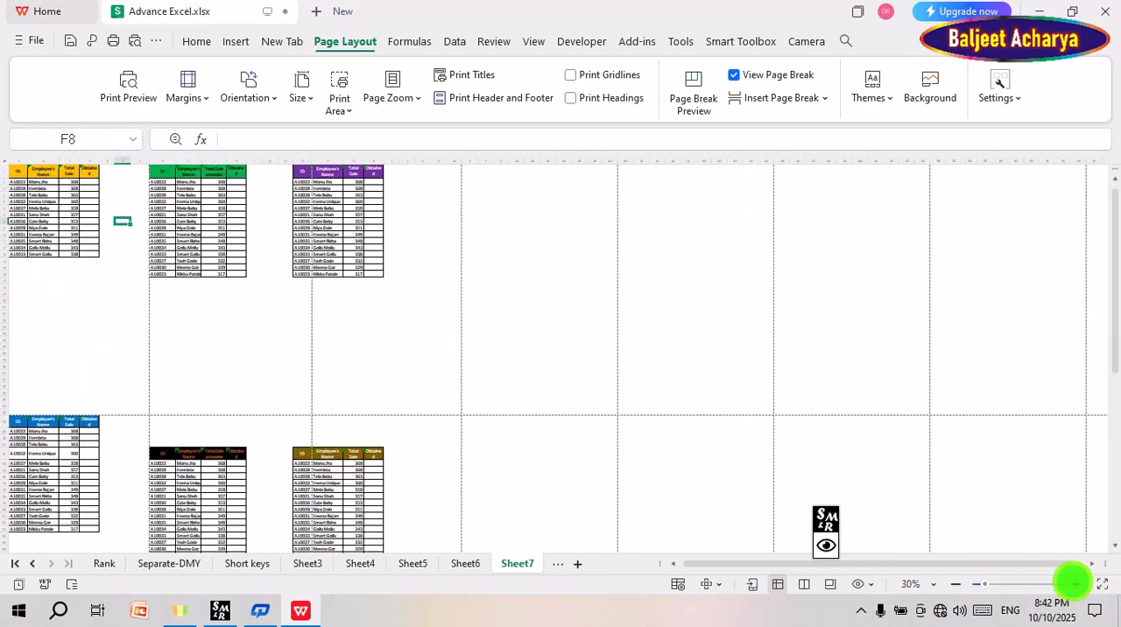
{"action": "left_click", "coordinate": [1075, 584]}
{"action": "left_click", "coordinate": [1075, 583]}
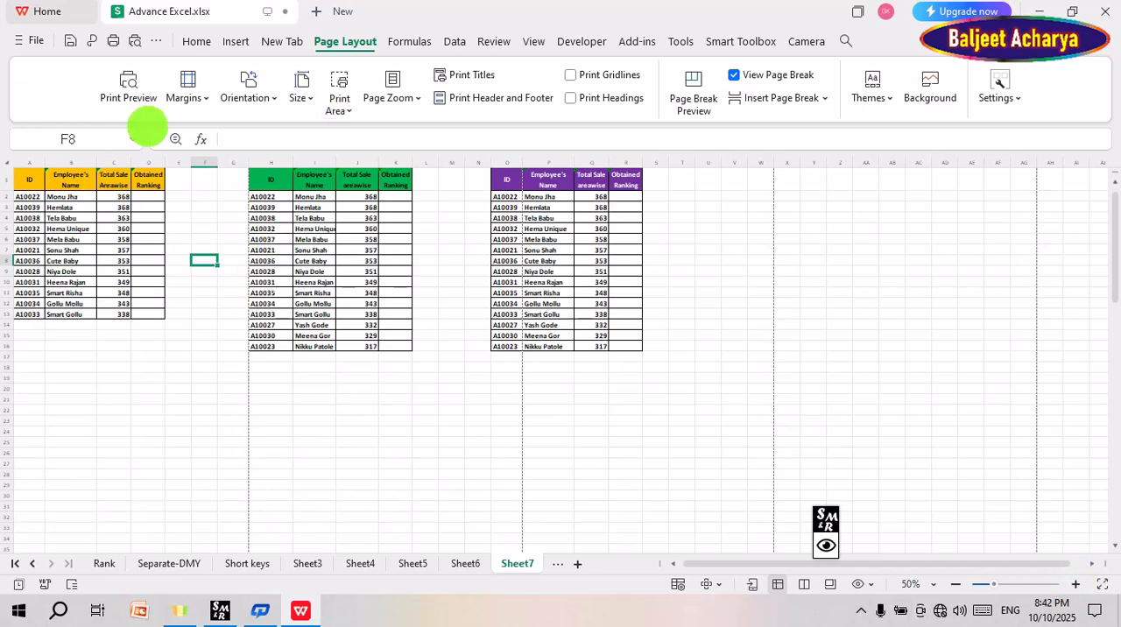
Step: Review the paper sizes offered in the print preview's page setup and accept the dialog with A4
{"action": "left_click", "coordinate": [127, 87]}
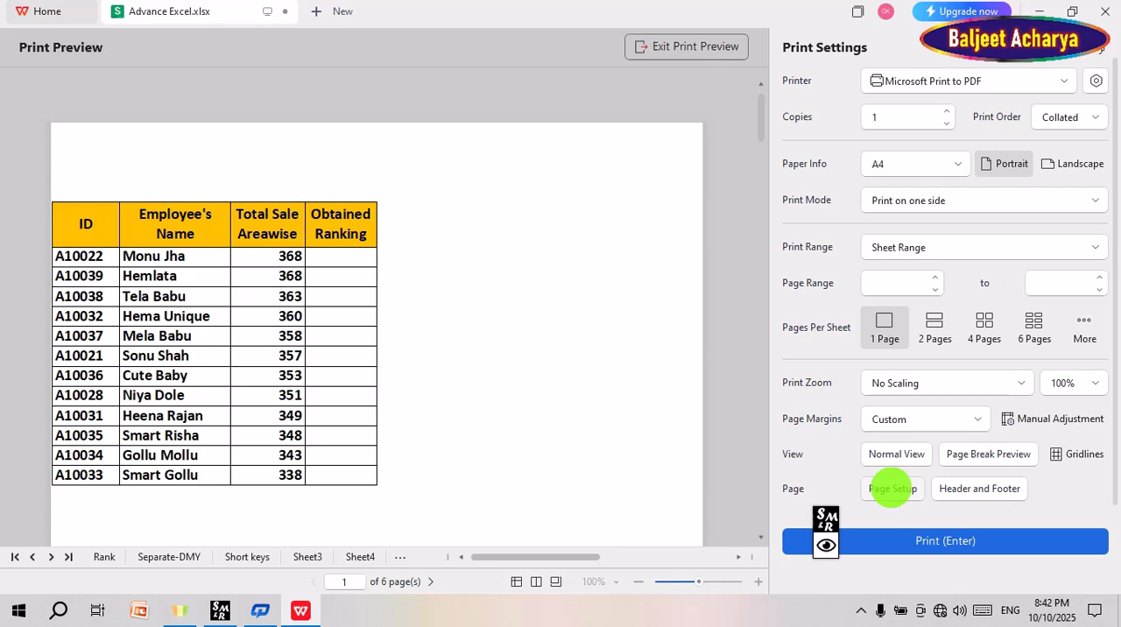
{"action": "left_click", "coordinate": [891, 488]}
{"action": "left_click_drag", "start_coordinate": [534, 83], "coordinate": [376, 55]}
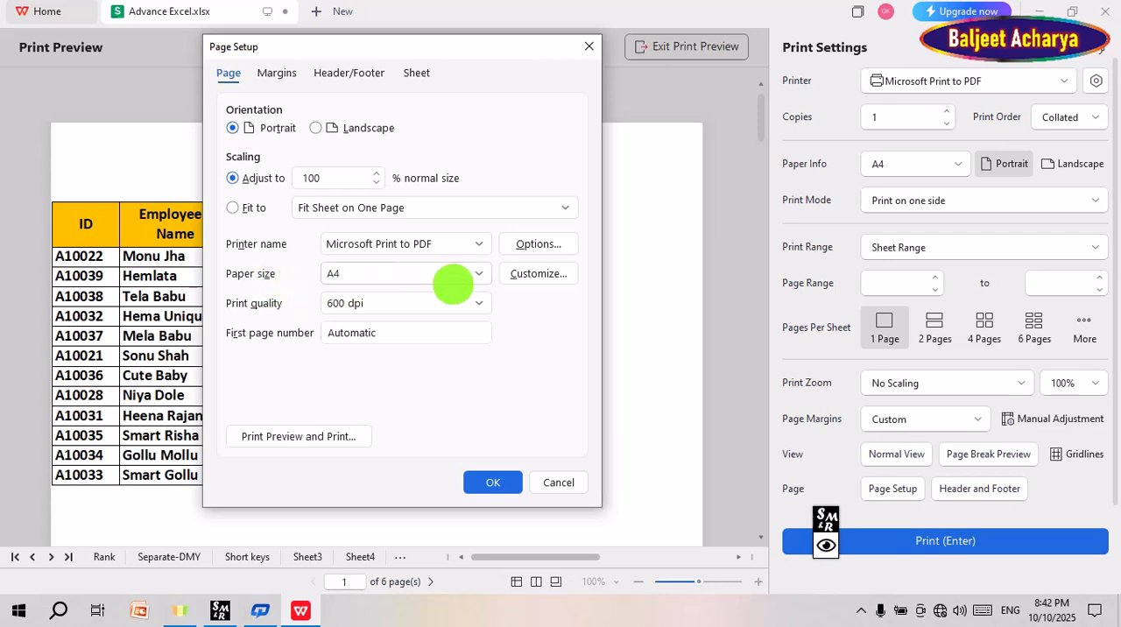
{"action": "left_click", "coordinate": [477, 273]}
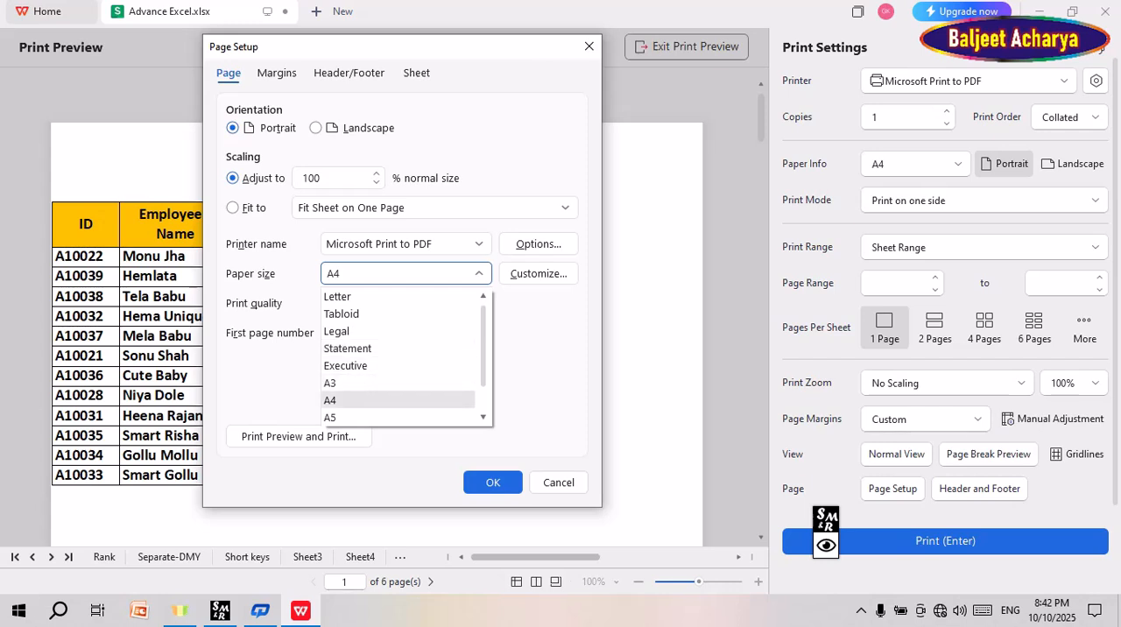
{"action": "scroll", "coordinate": [399, 357], "scroll_direction": "down", "scroll_amount": 1}
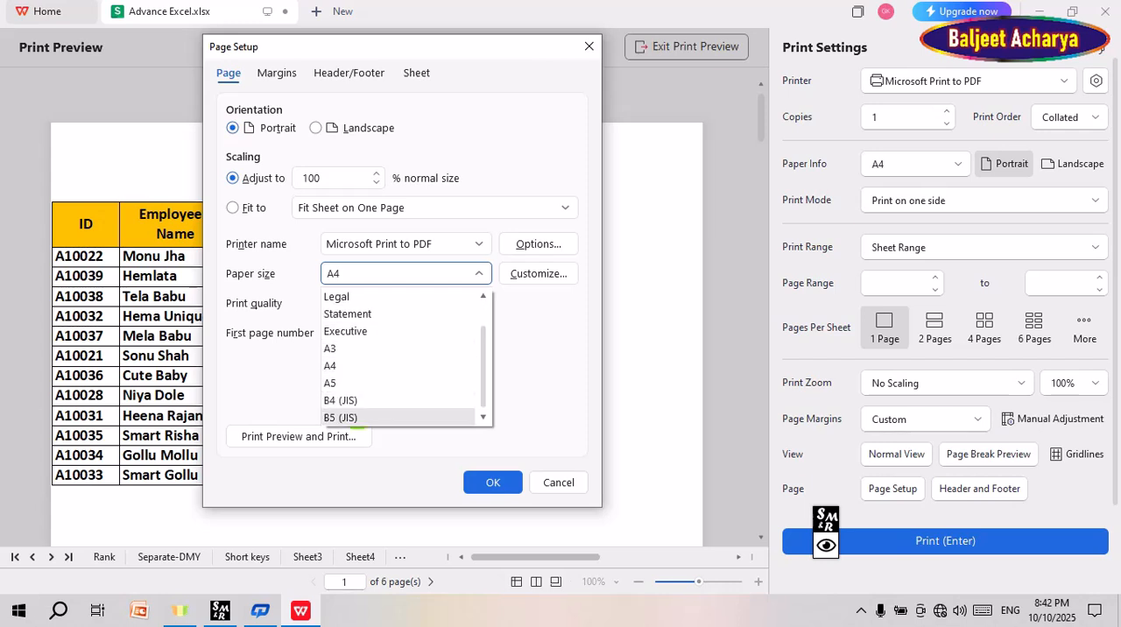
{"action": "scroll", "coordinate": [399, 411], "scroll_direction": "up", "scroll_amount": 1}
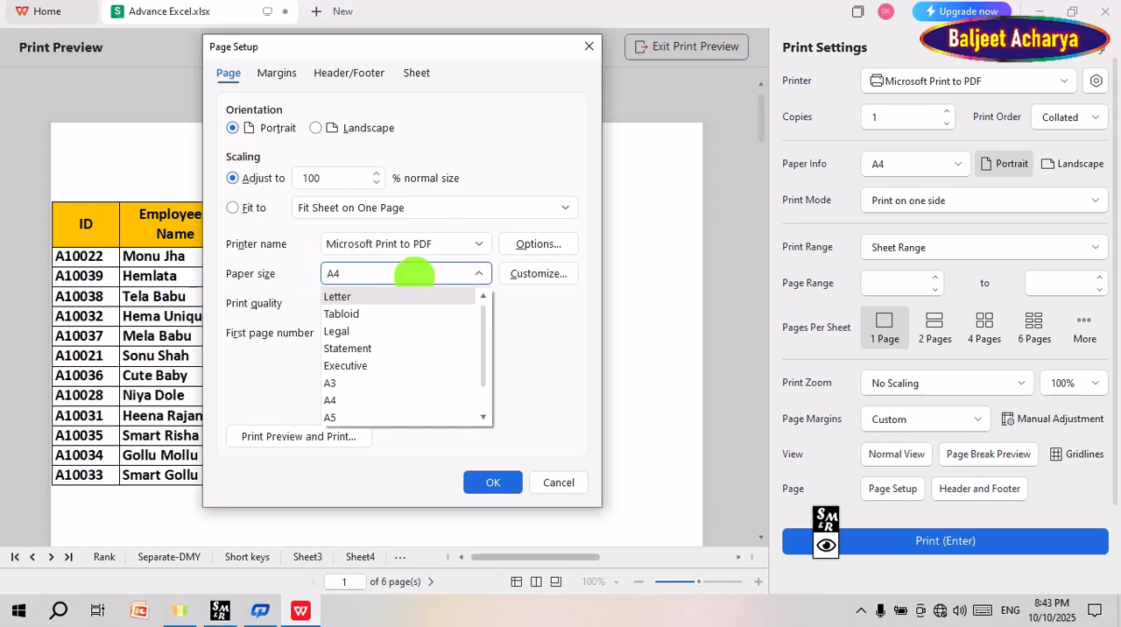
{"action": "left_click", "coordinate": [514, 344]}
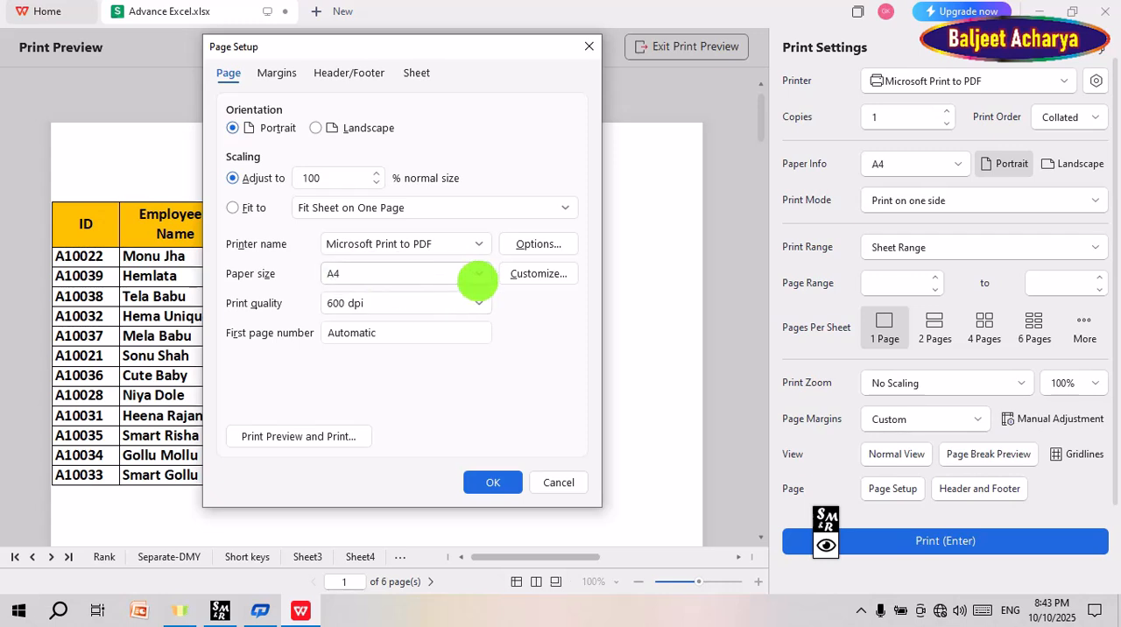
{"action": "left_click", "coordinate": [506, 481]}
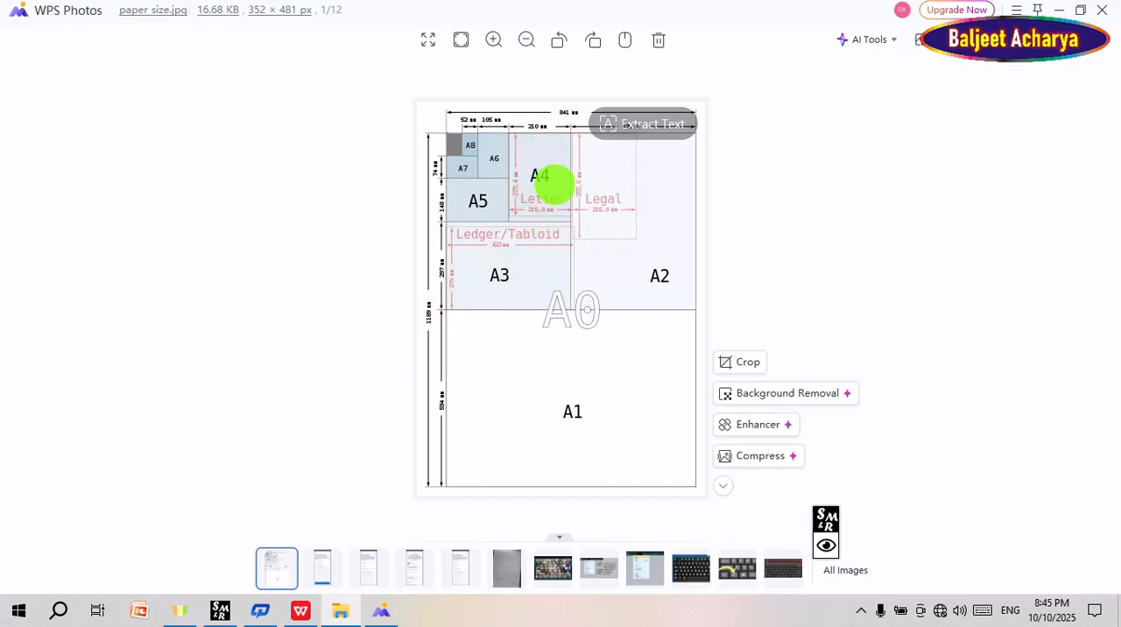
Step: Switch back to the Advance Excel workbook in WPS Office, choose A4 paper in its page setup, and review the other sizes
{"action": "key", "text": "alt+Tab"}
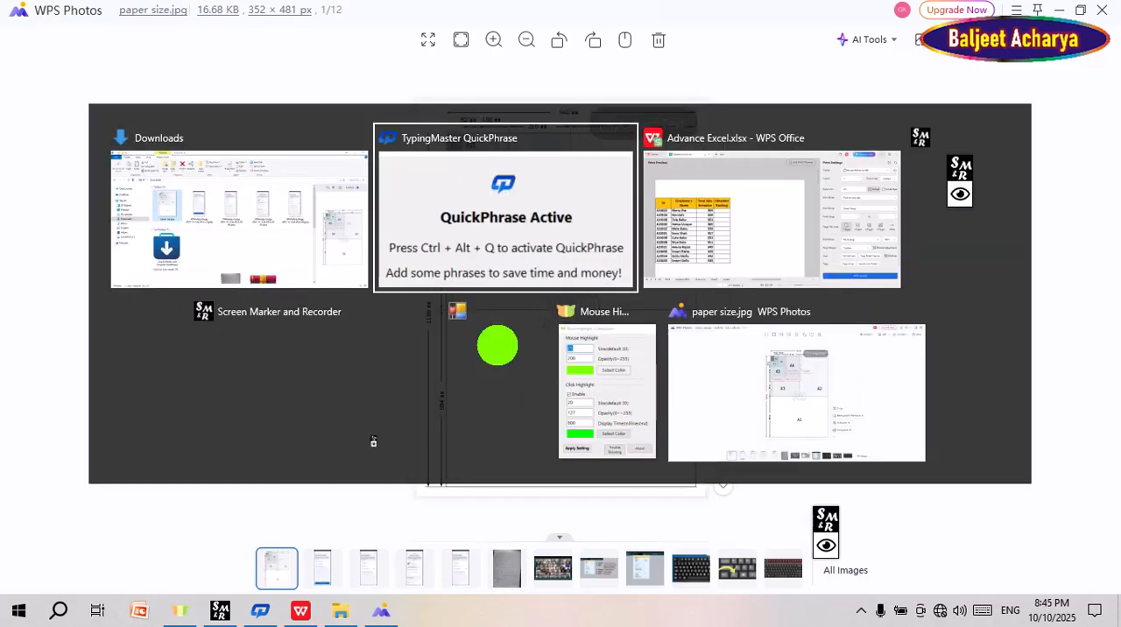
{"action": "key", "text": "alt+Tab"}
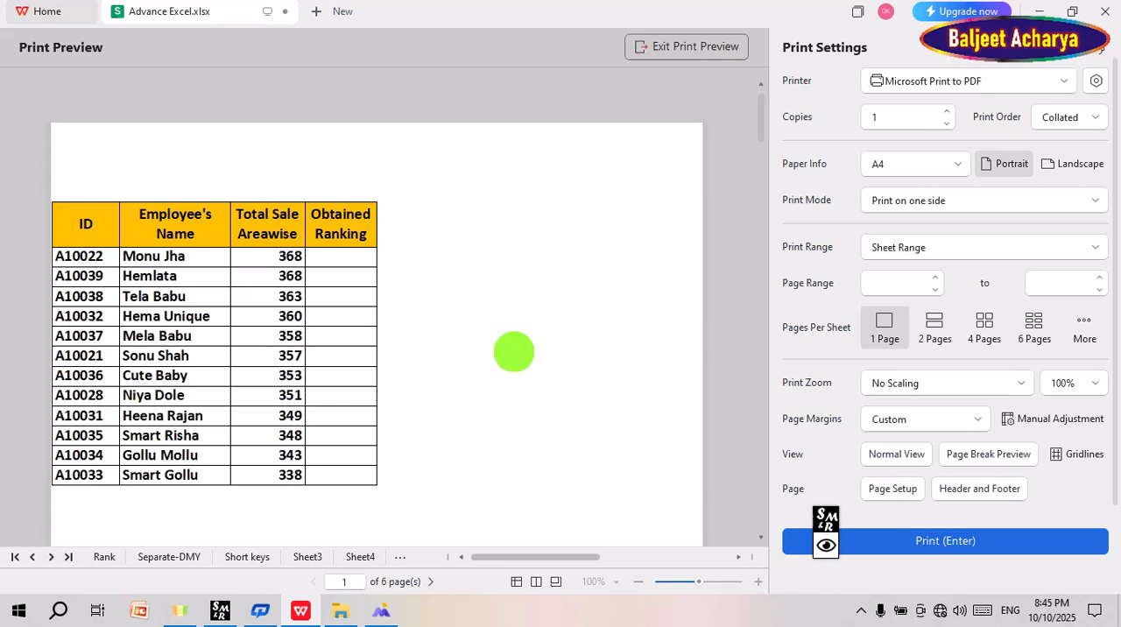
{"action": "left_click", "coordinate": [892, 489]}
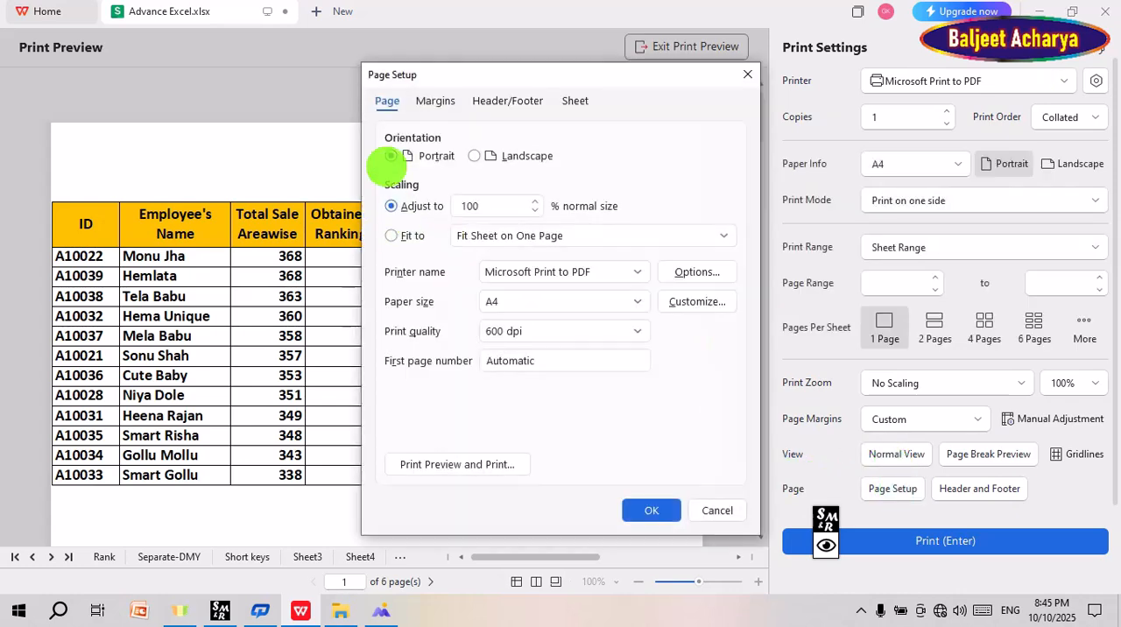
{"action": "left_click", "coordinate": [635, 301]}
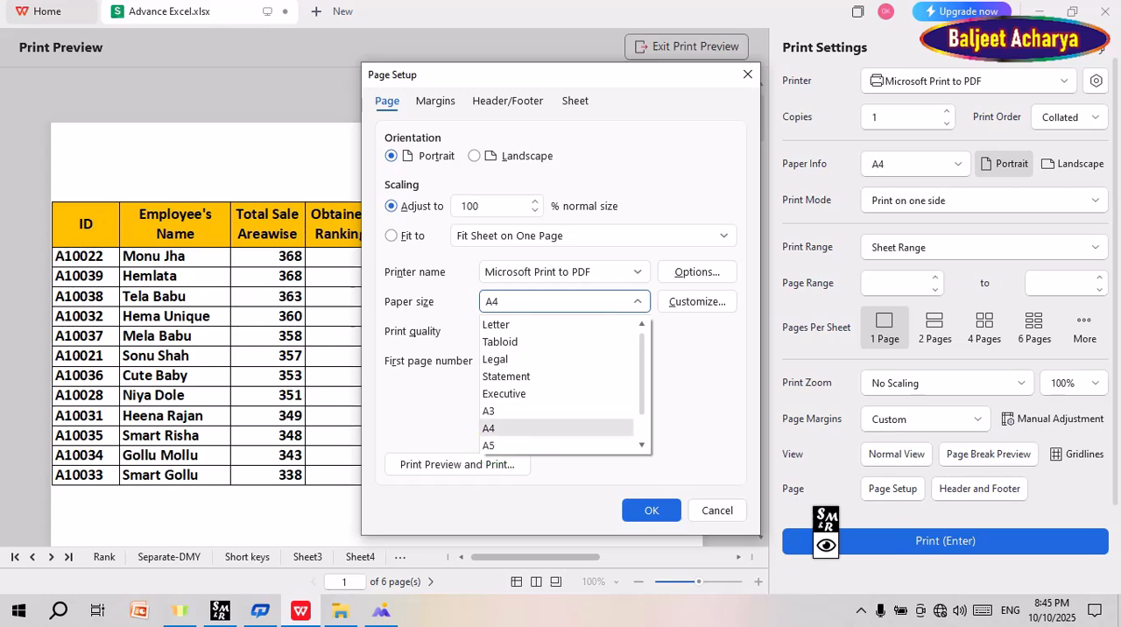
{"action": "left_click", "coordinate": [501, 426]}
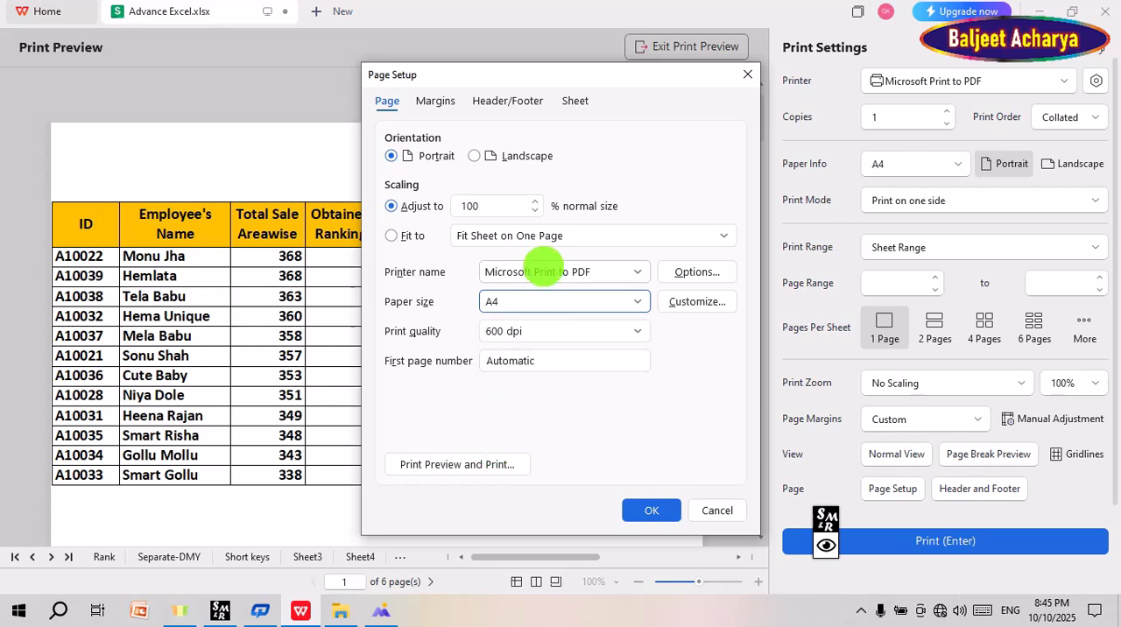
{"action": "left_click", "coordinate": [634, 301]}
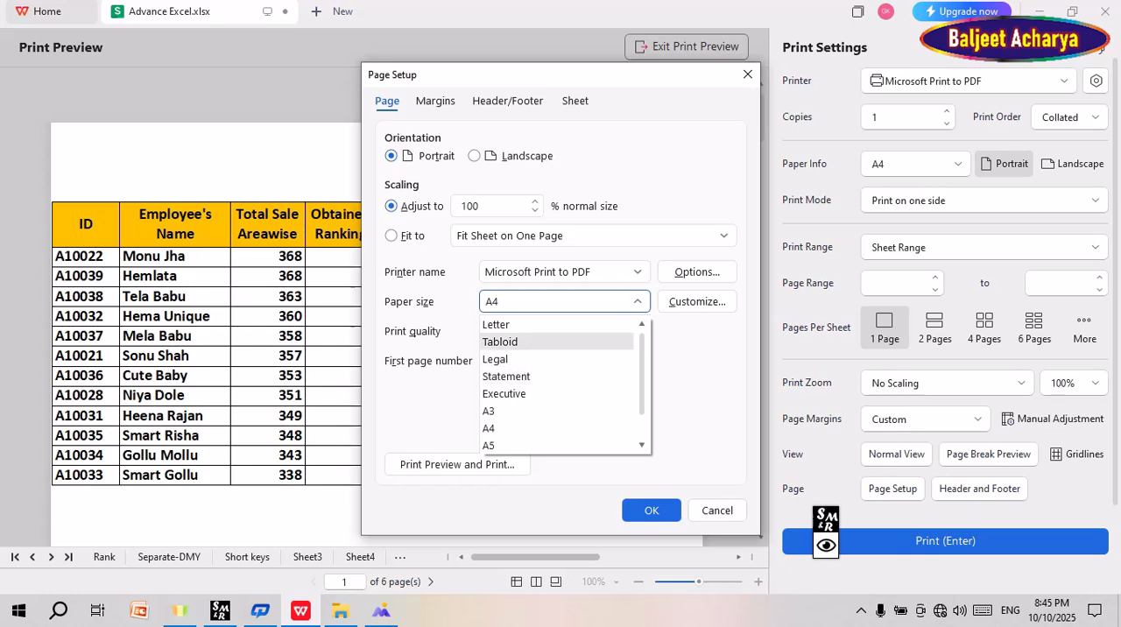
{"action": "scroll", "coordinate": [535, 394], "scroll_direction": "down", "scroll_amount": 1}
{"action": "left_click", "coordinate": [633, 165]}
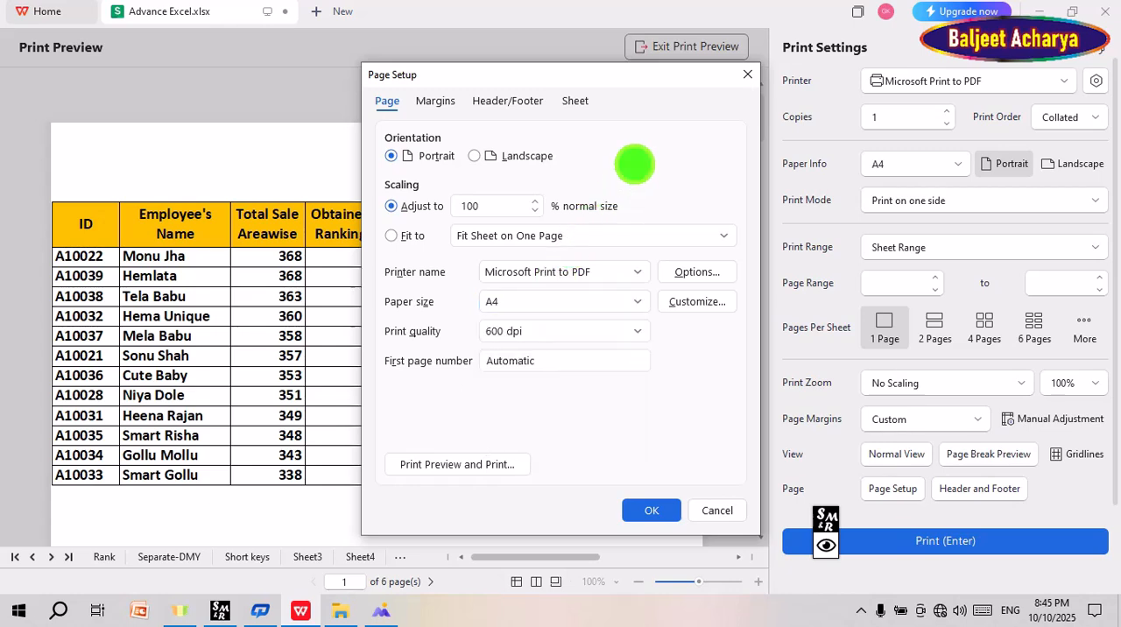
Step: Dismiss the open page setup, check the preview page, and set the left margin to 2.00 inches
{"action": "left_click", "coordinate": [717, 510]}
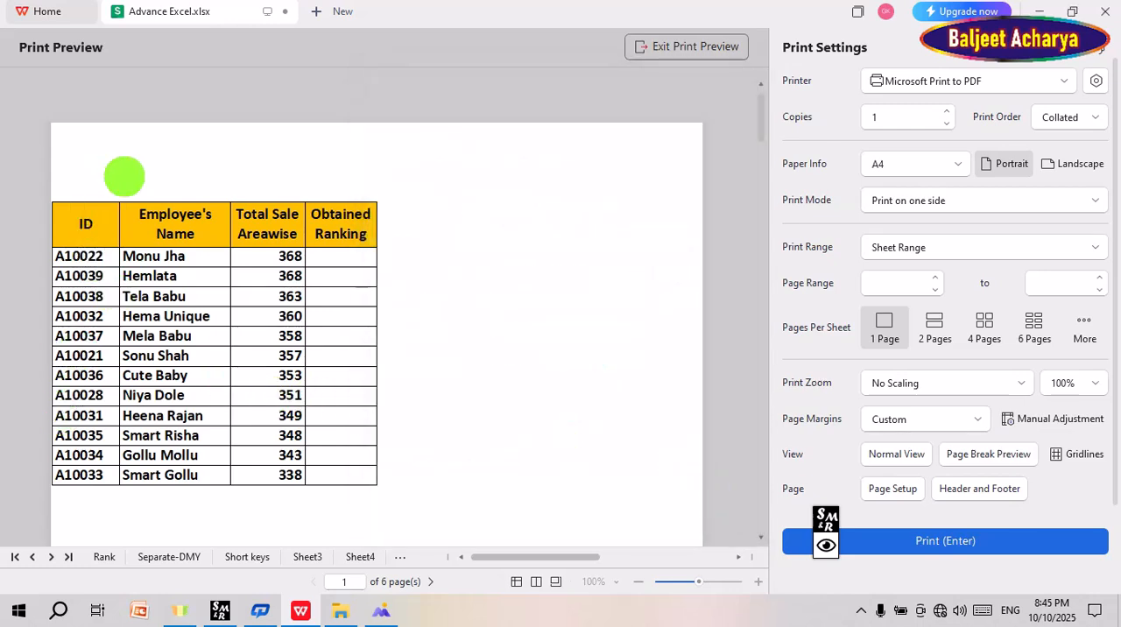
{"action": "scroll", "coordinate": [122, 175], "scroll_direction": "down", "scroll_amount": 1}
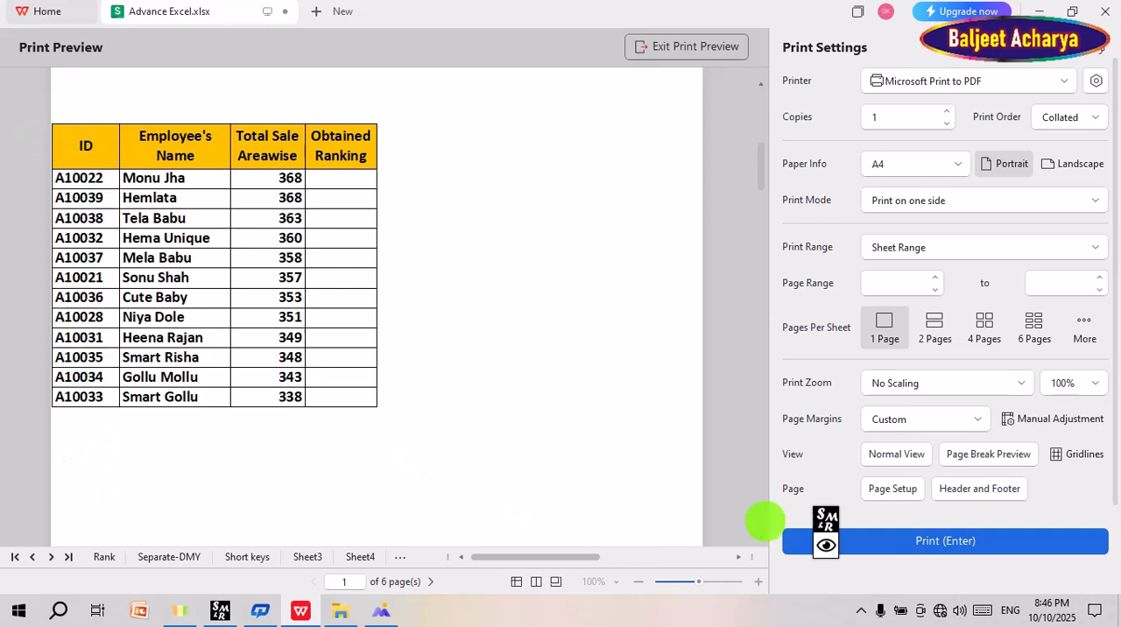
{"action": "left_click", "coordinate": [893, 489]}
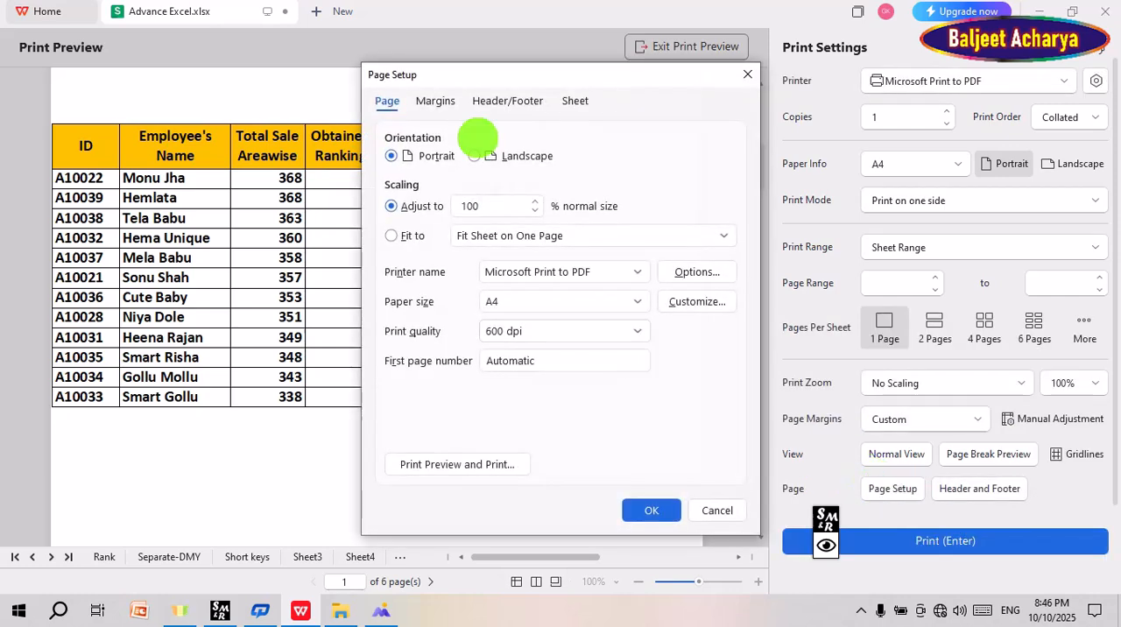
{"action": "left_click_drag", "start_coordinate": [487, 77], "coordinate": [347, 68]}
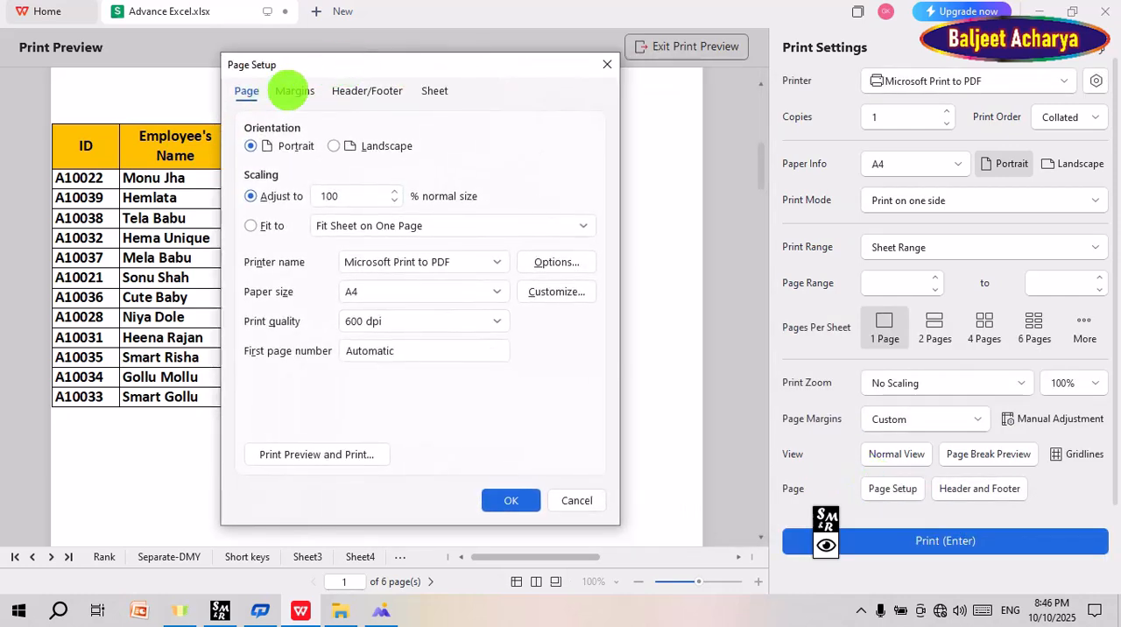
{"action": "left_click", "coordinate": [292, 90]}
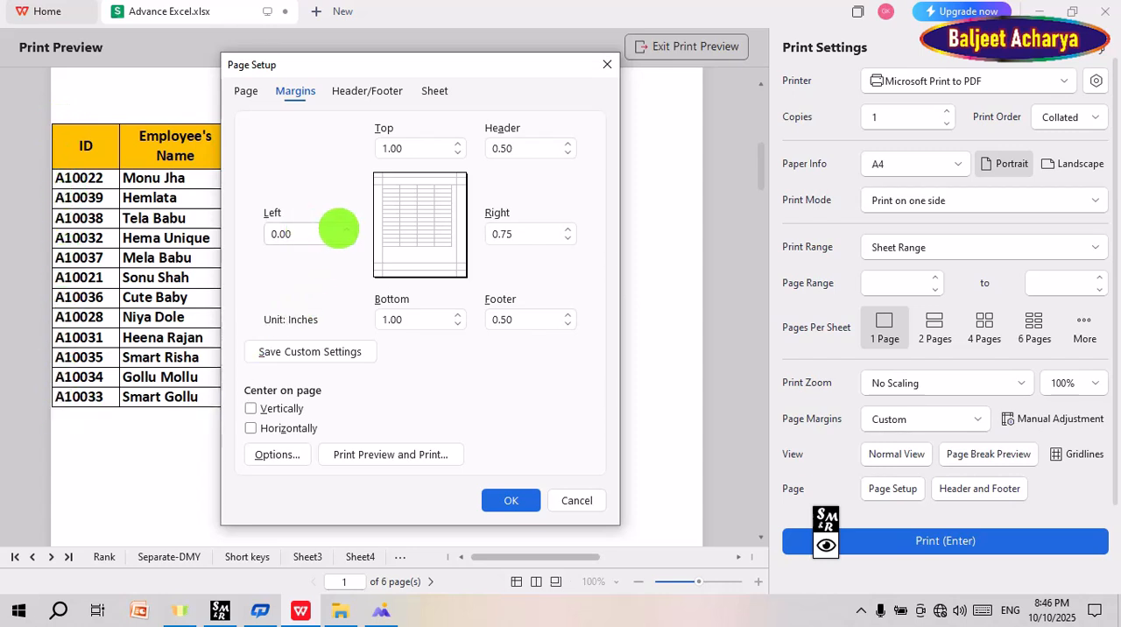
{"action": "left_click", "coordinate": [345, 229]}
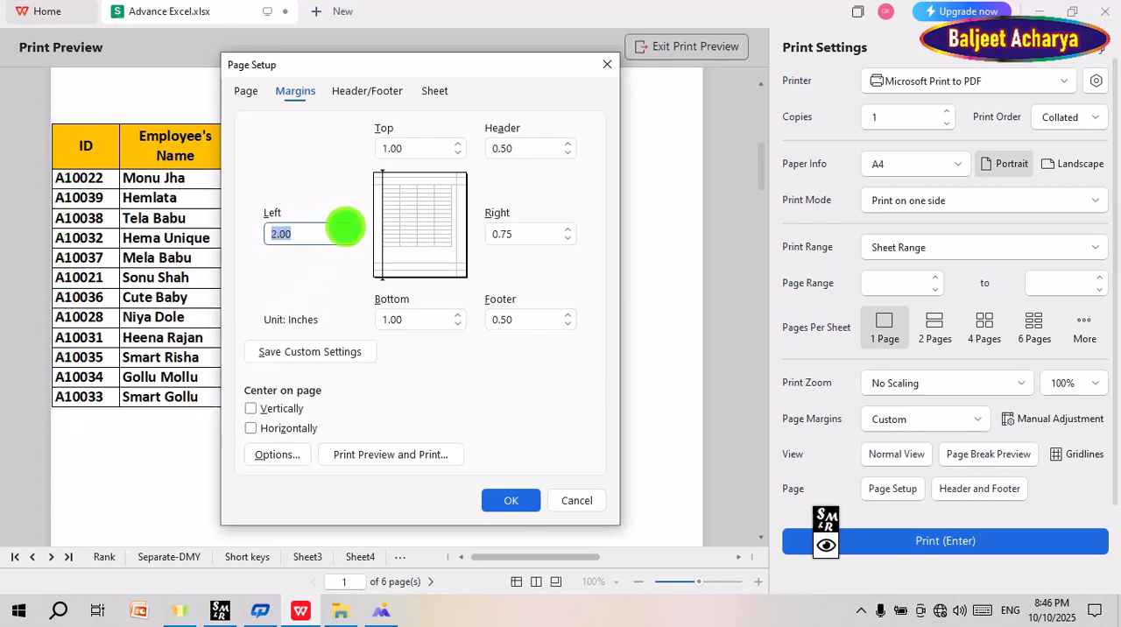
{"action": "left_click", "coordinate": [503, 501]}
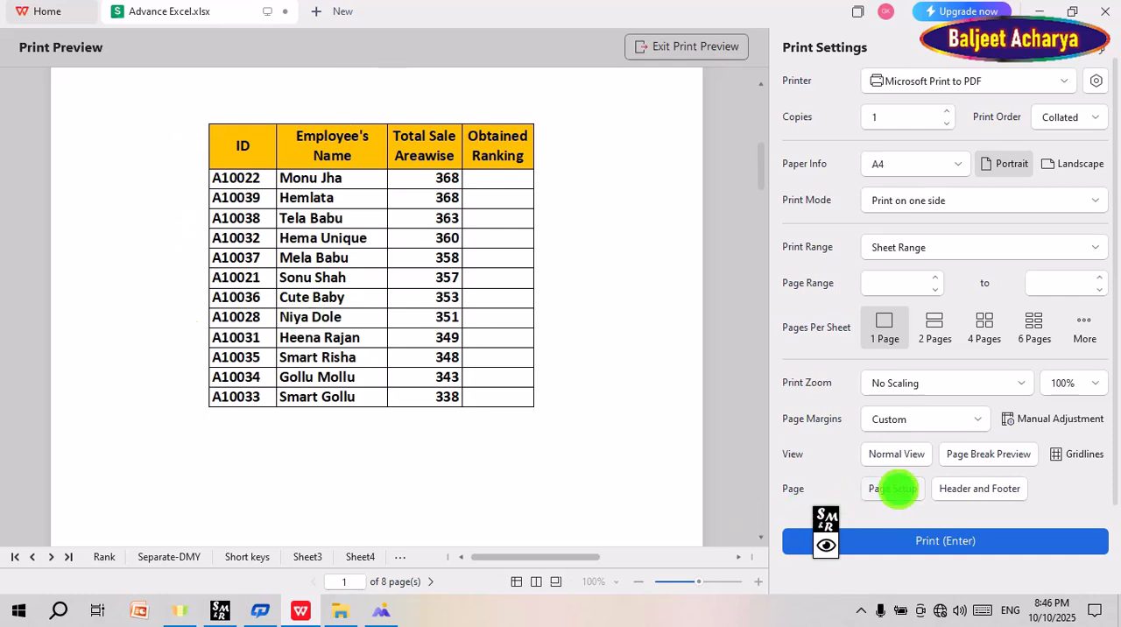
Step: Center the sheet on the page both vertically and horizontally, and check the table's placement in the preview
{"action": "left_click", "coordinate": [892, 488]}
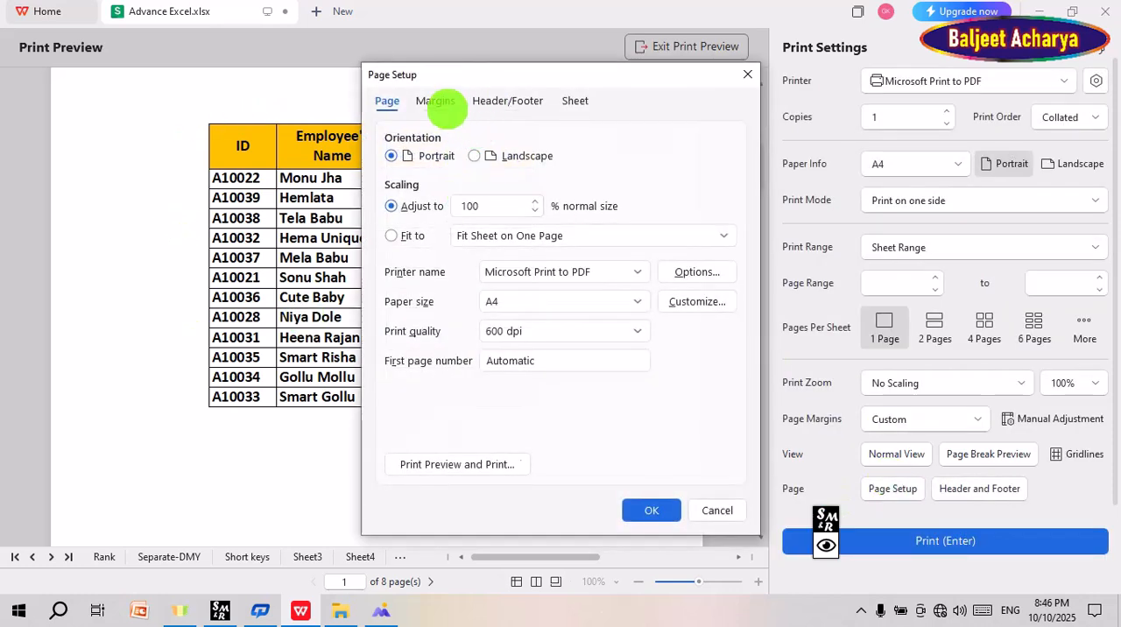
{"action": "left_click", "coordinate": [437, 103]}
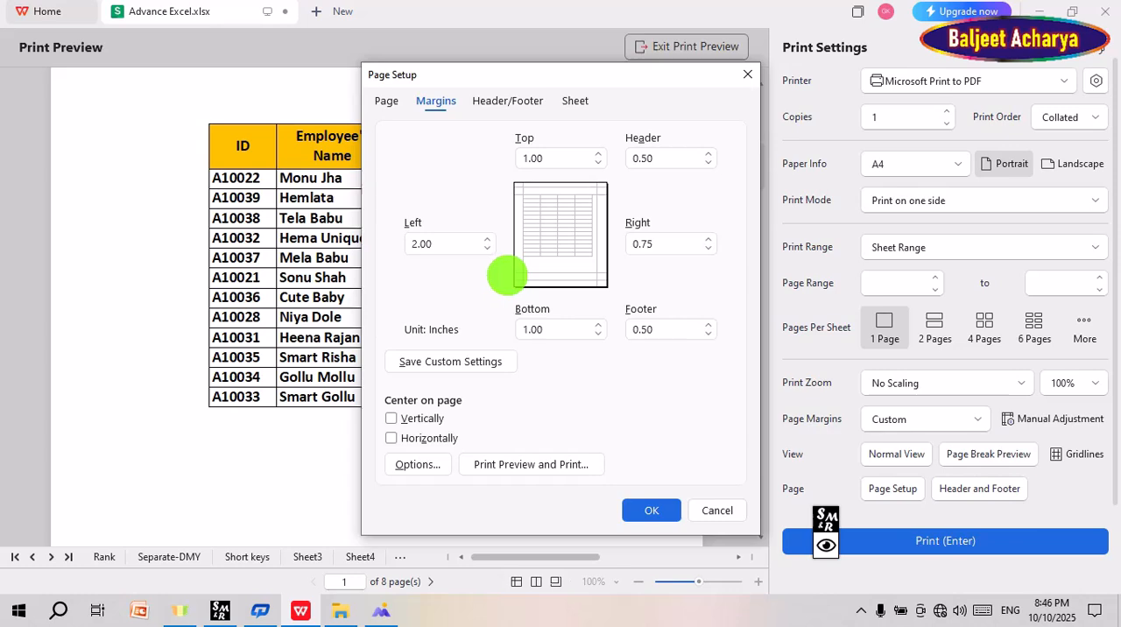
{"action": "left_click_drag", "start_coordinate": [535, 67], "coordinate": [853, 47]}
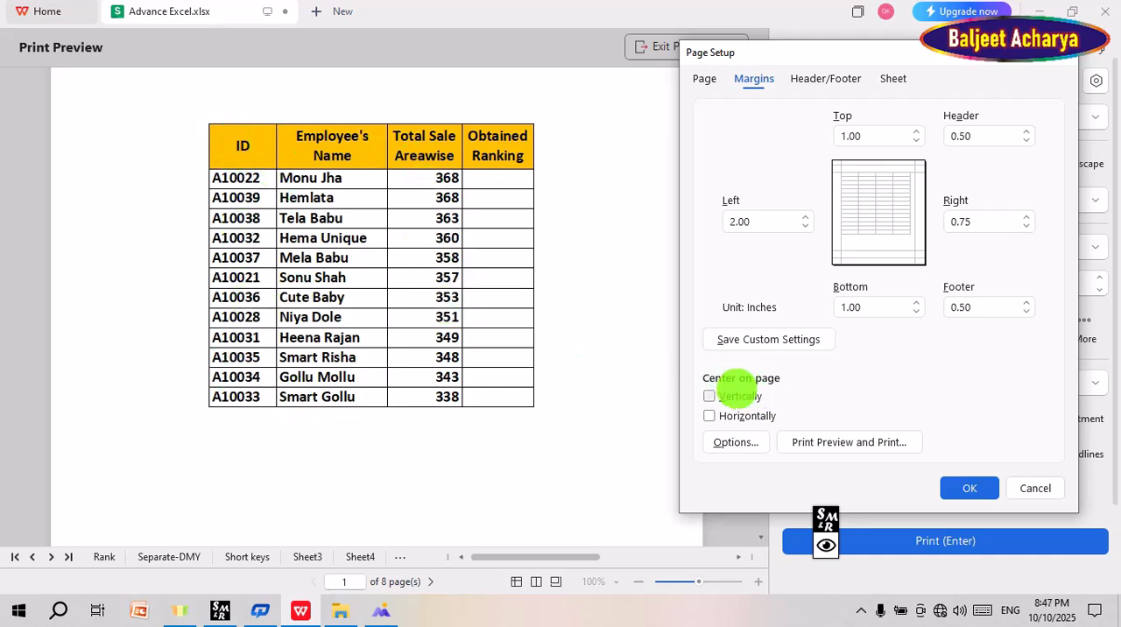
{"action": "left_click", "coordinate": [709, 396]}
{"action": "left_click", "coordinate": [709, 416]}
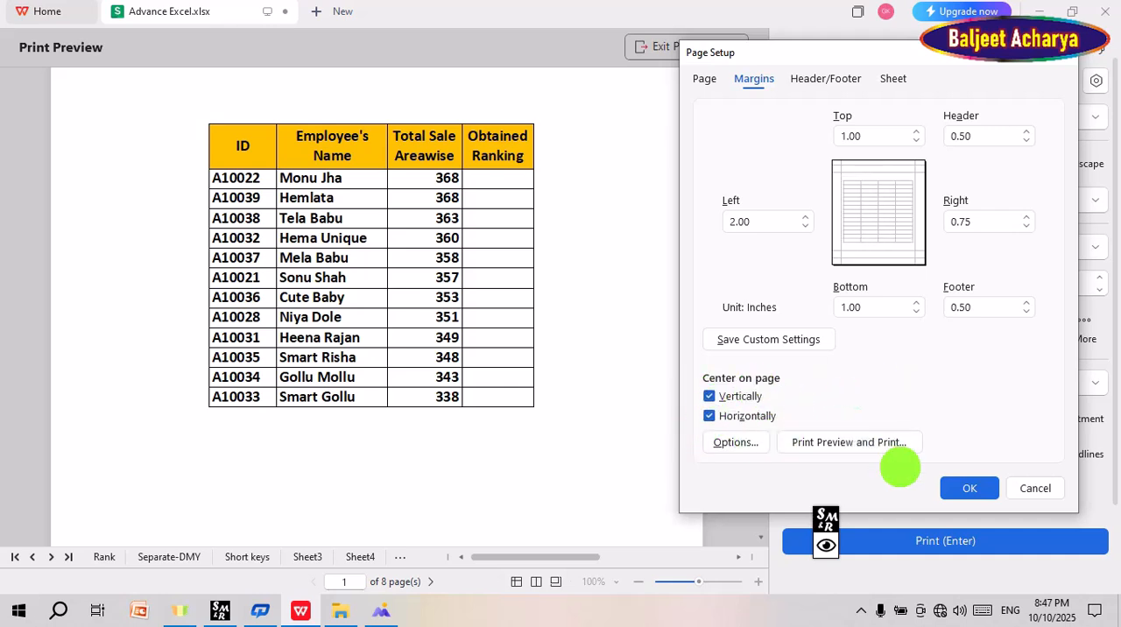
{"action": "left_click", "coordinate": [974, 488]}
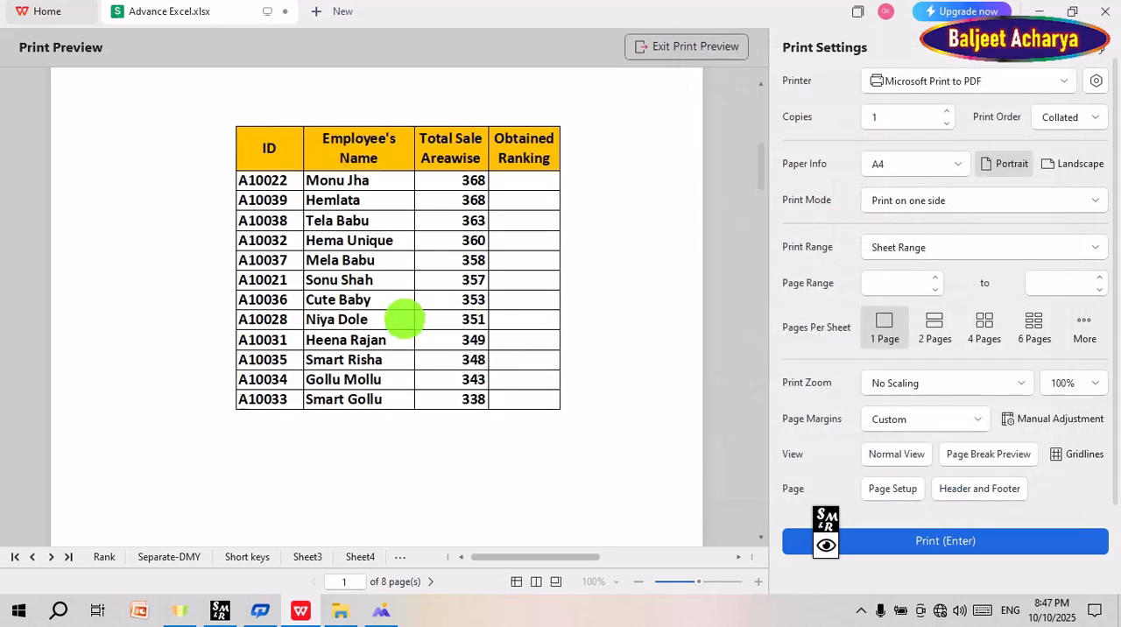
{"action": "scroll", "coordinate": [273, 442], "scroll_direction": "down", "scroll_amount": 2}
{"action": "scroll", "coordinate": [272, 443], "scroll_direction": "up", "scroll_amount": 3}
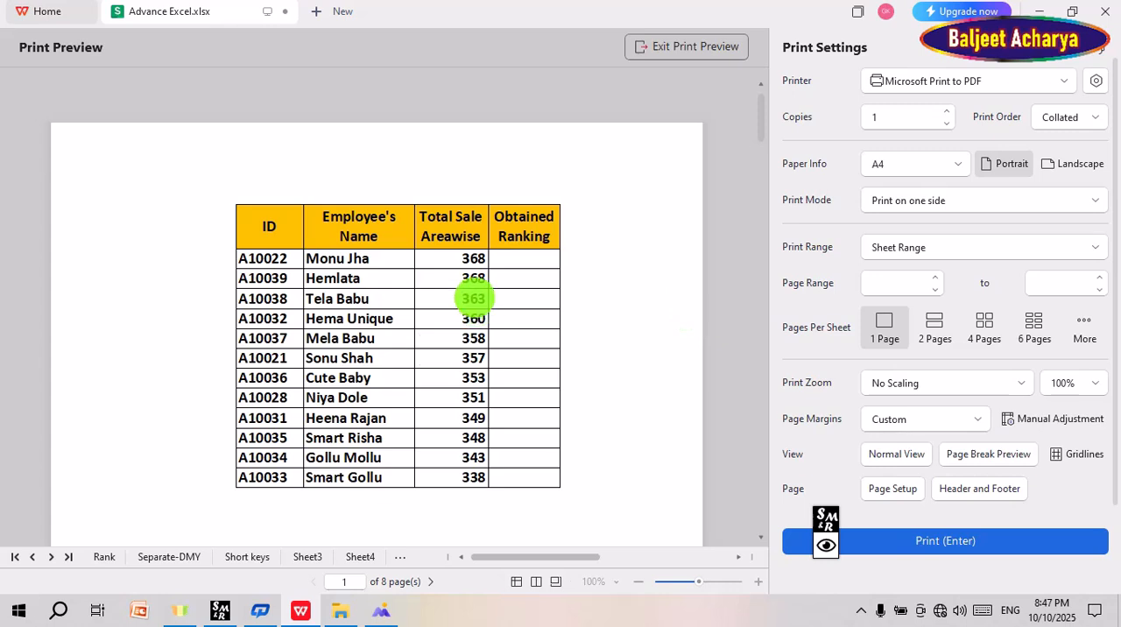
{"action": "scroll", "coordinate": [445, 342], "scroll_direction": "down", "scroll_amount": 2}
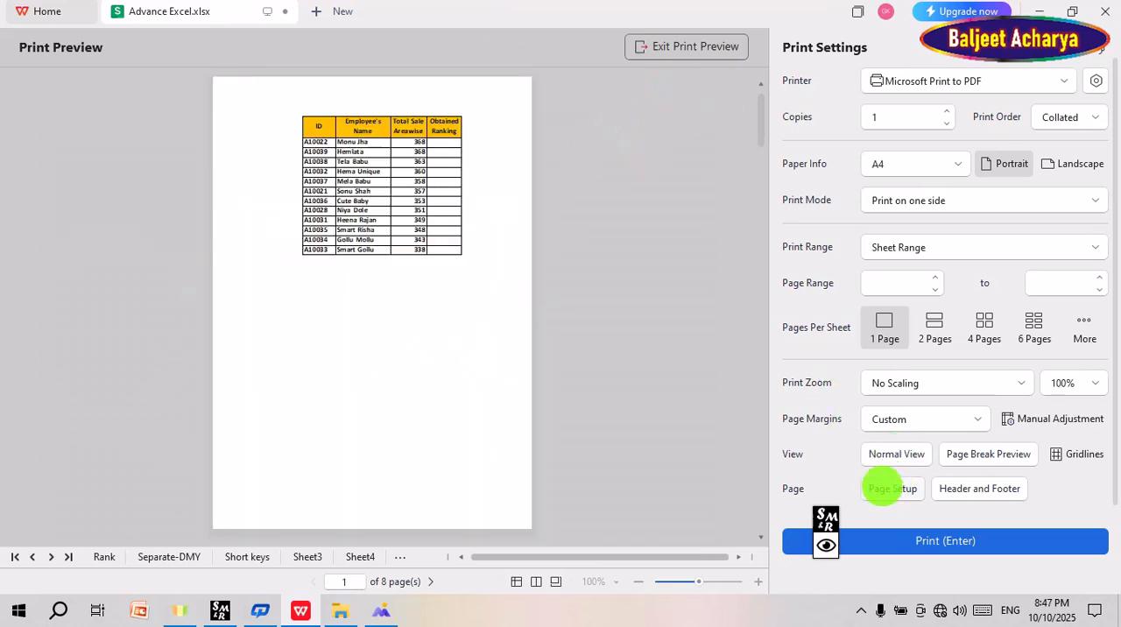
Step: Set both the left and right page margins to 1.00 inch and apply them
{"action": "left_click", "coordinate": [892, 488]}
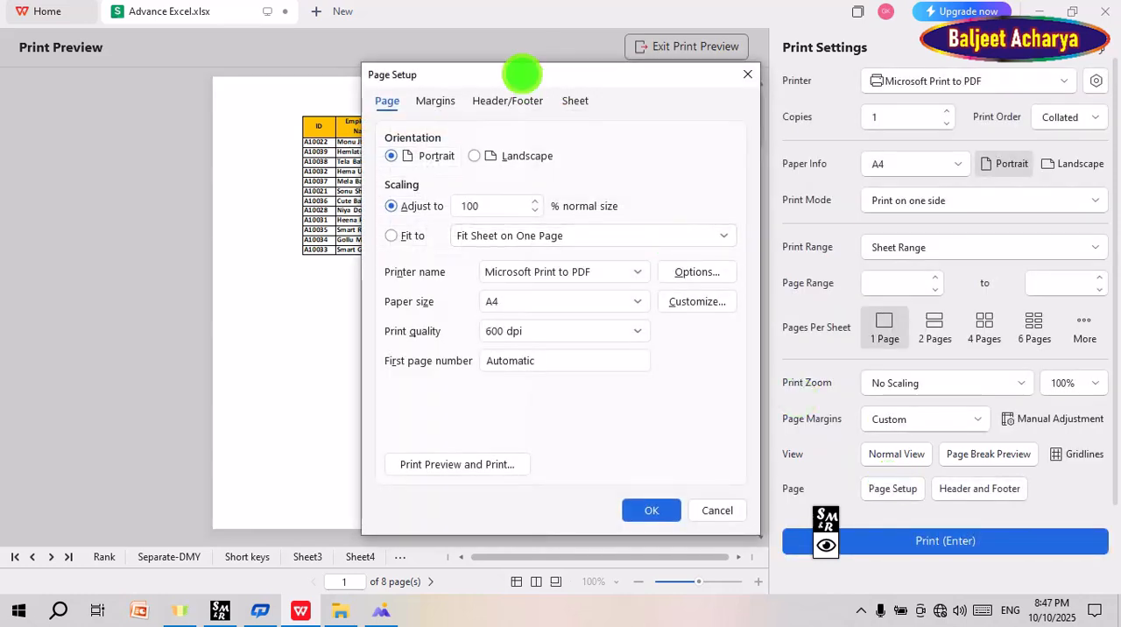
{"action": "left_click_drag", "start_coordinate": [522, 75], "coordinate": [845, 51]}
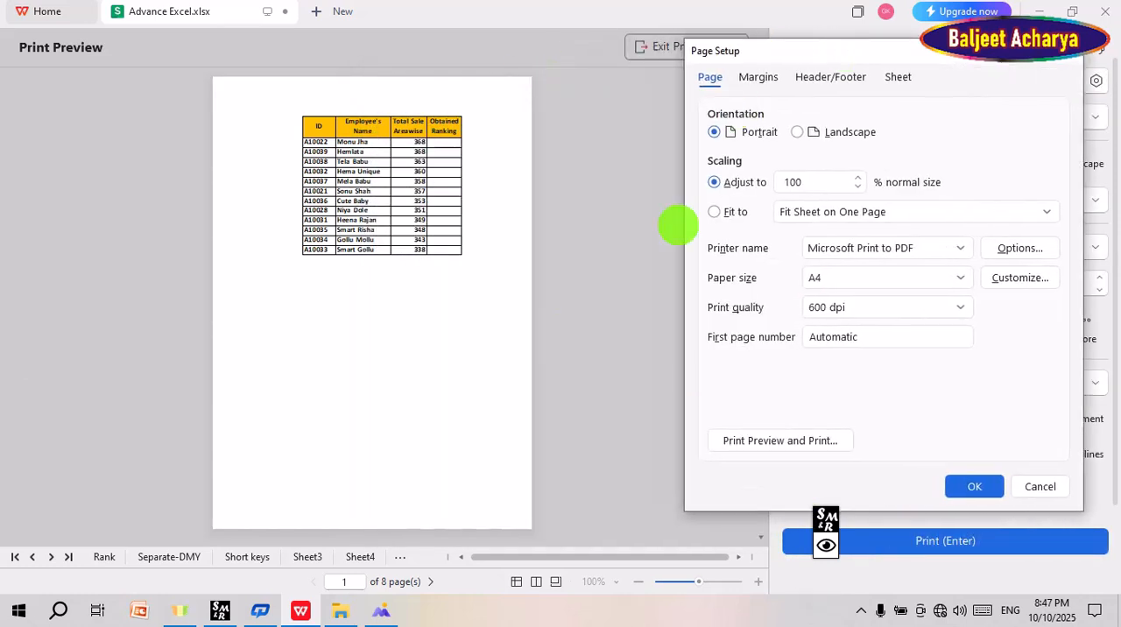
{"action": "left_click", "coordinate": [763, 77]}
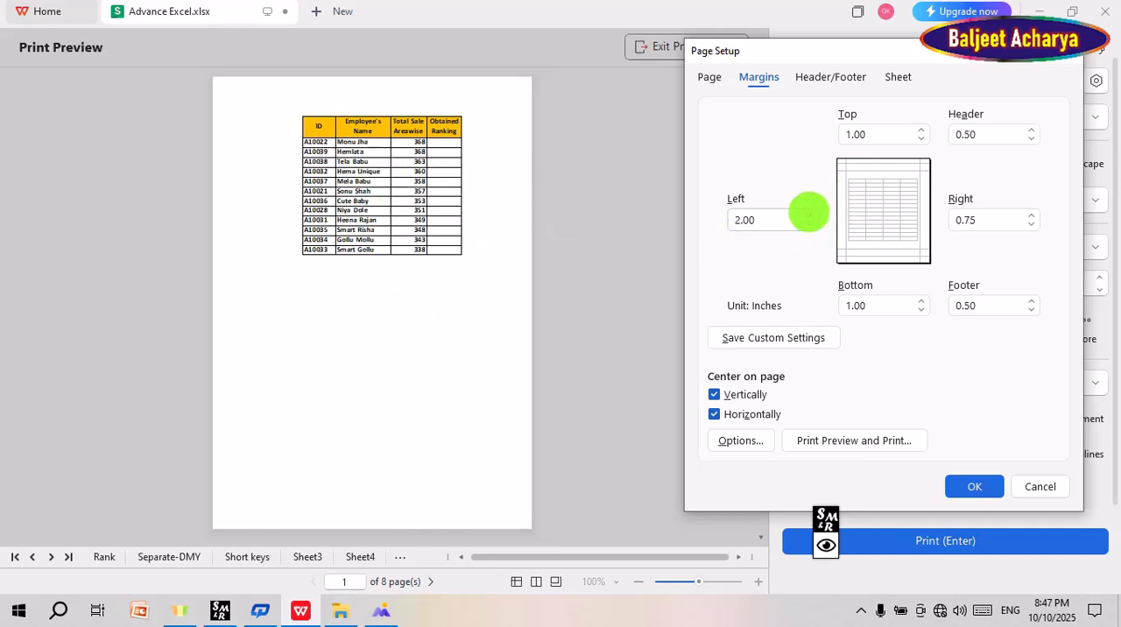
{"action": "left_click", "coordinate": [810, 226]}
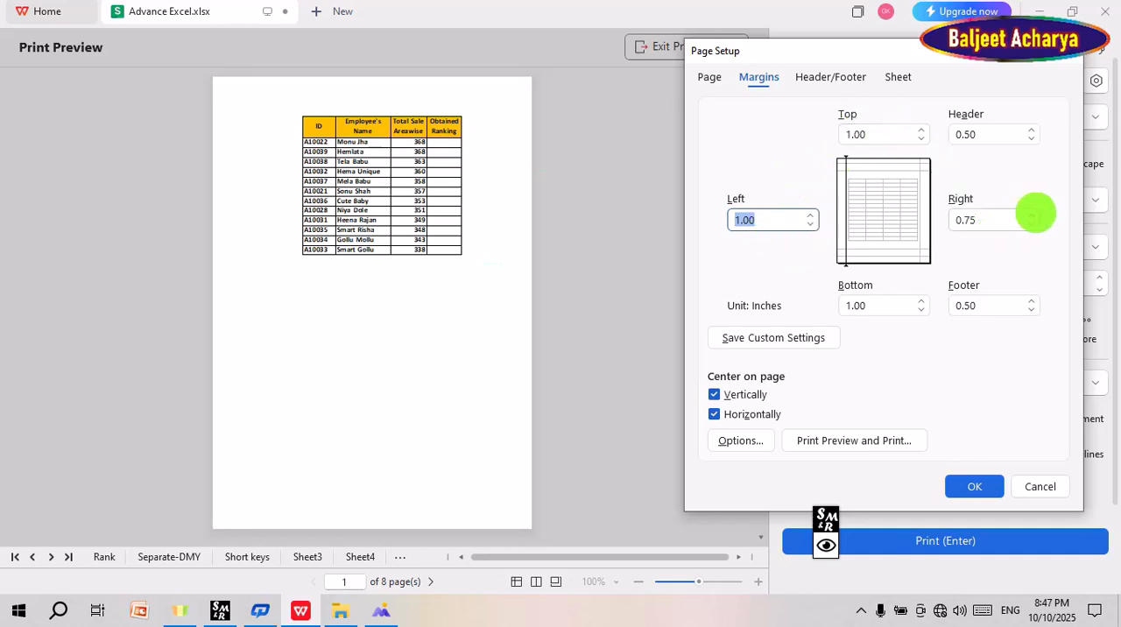
{"action": "left_click", "coordinate": [1032, 214]}
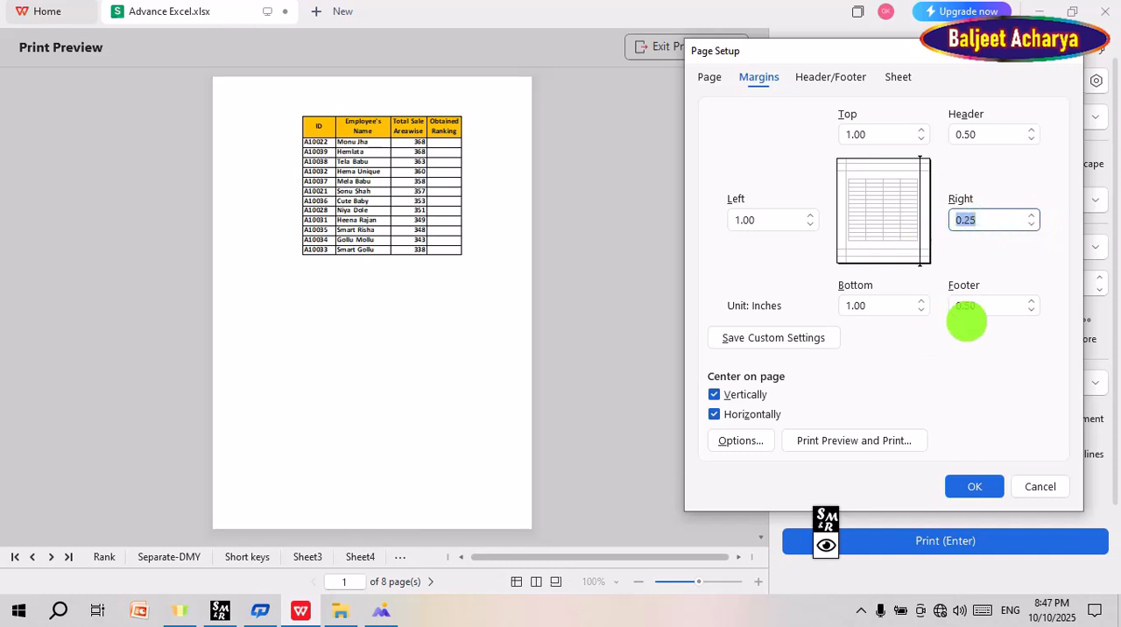
{"action": "type", "text": "1"}
{"action": "key", "text": "Return"}
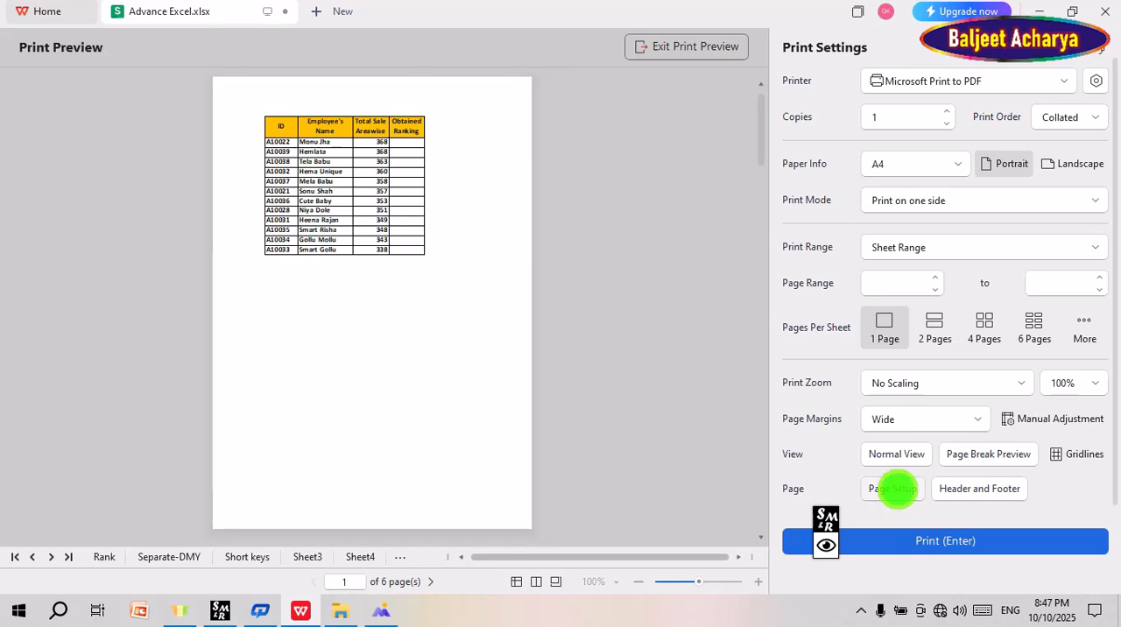
Step: Review the margin and centering values in the page setup and accept the dialog
{"action": "left_click", "coordinate": [892, 489]}
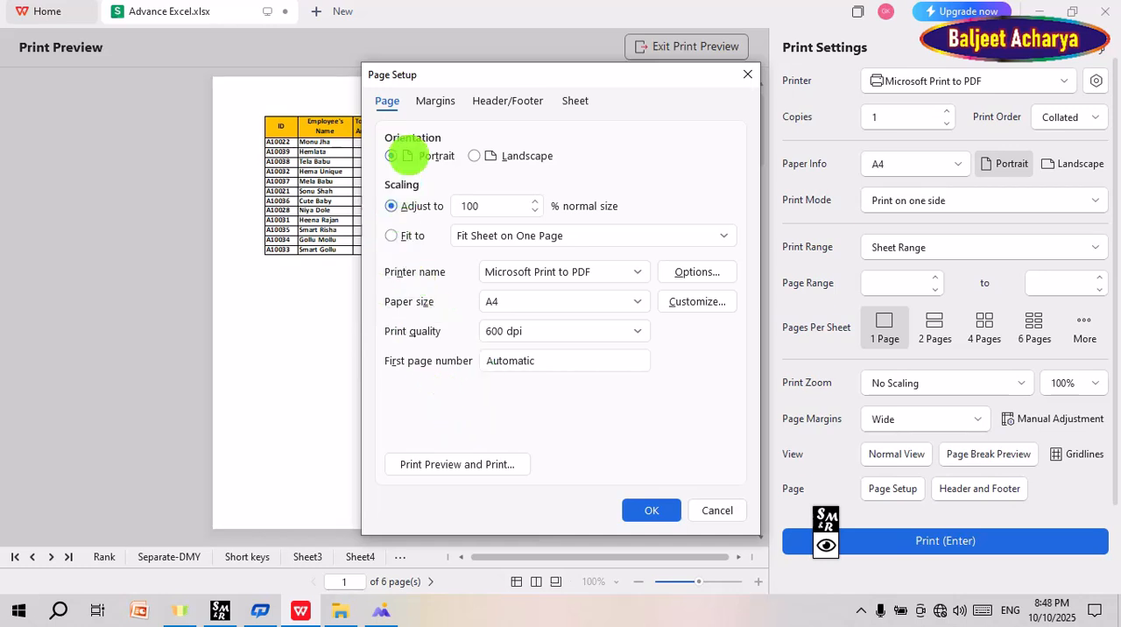
{"action": "left_click", "coordinate": [431, 103]}
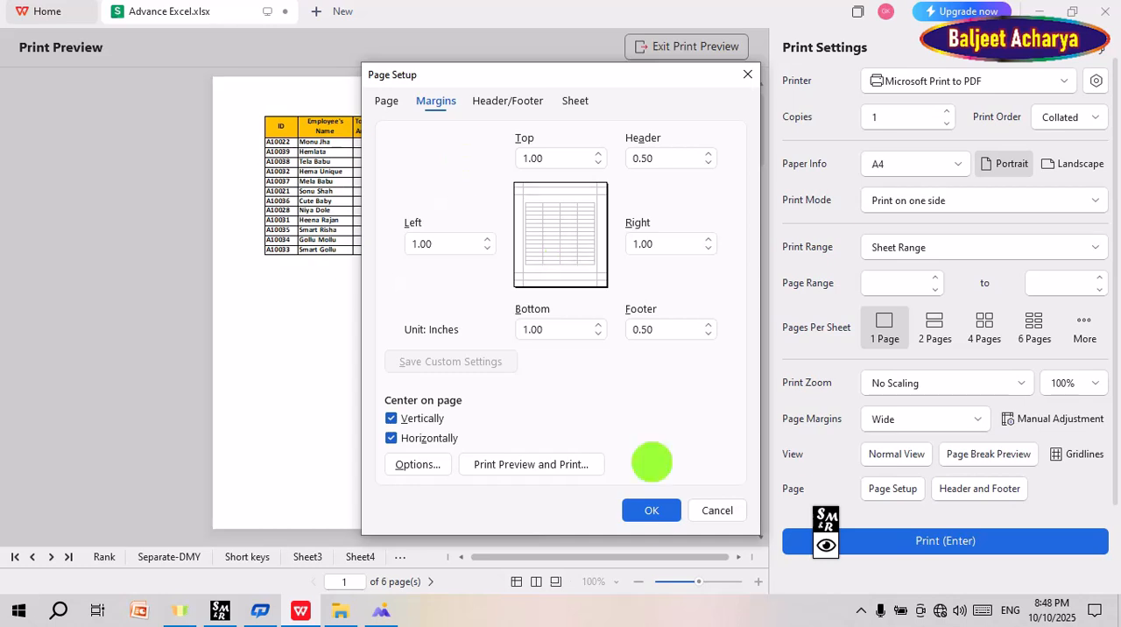
{"action": "left_click", "coordinate": [644, 511]}
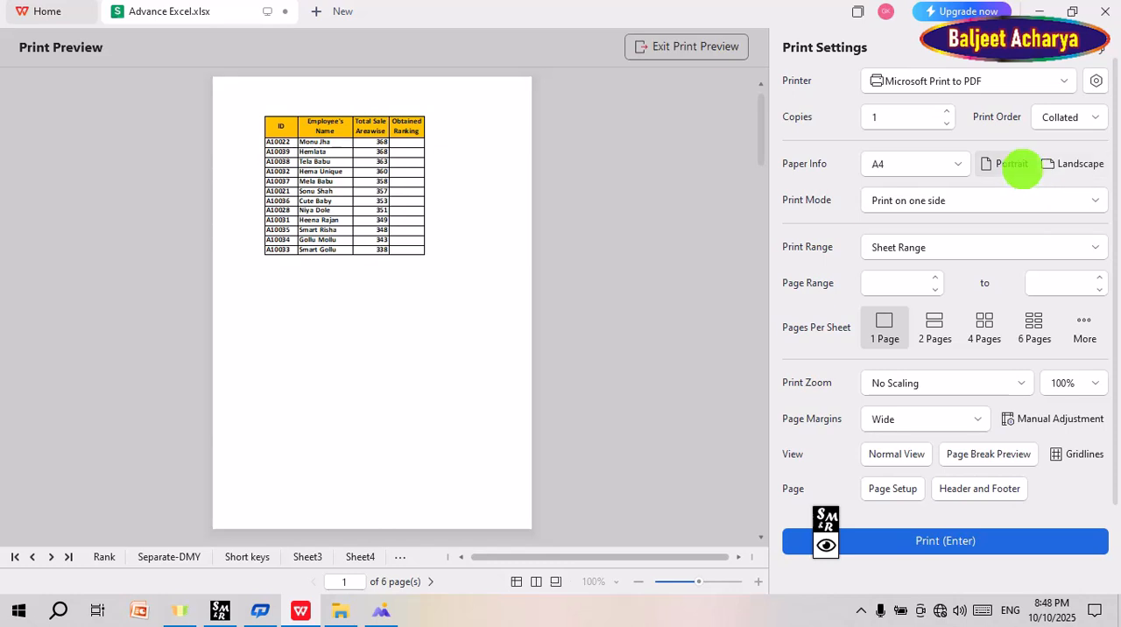
Step: Exit the print preview and change Sheet7's page orientation to landscape
{"action": "left_click", "coordinate": [682, 47]}
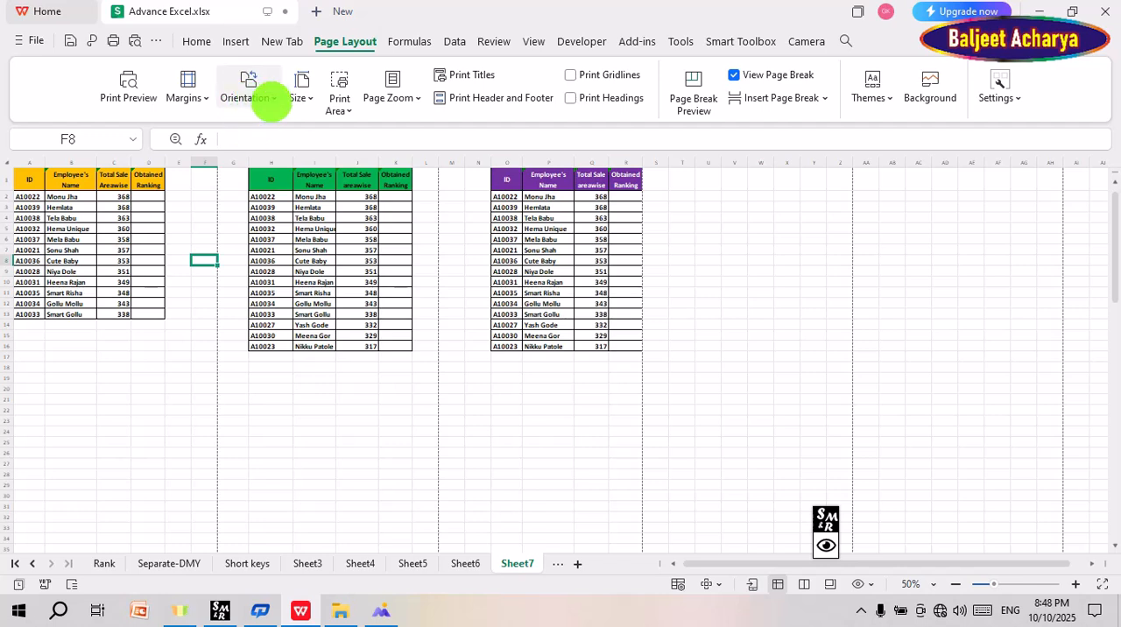
{"action": "left_click", "coordinate": [271, 98]}
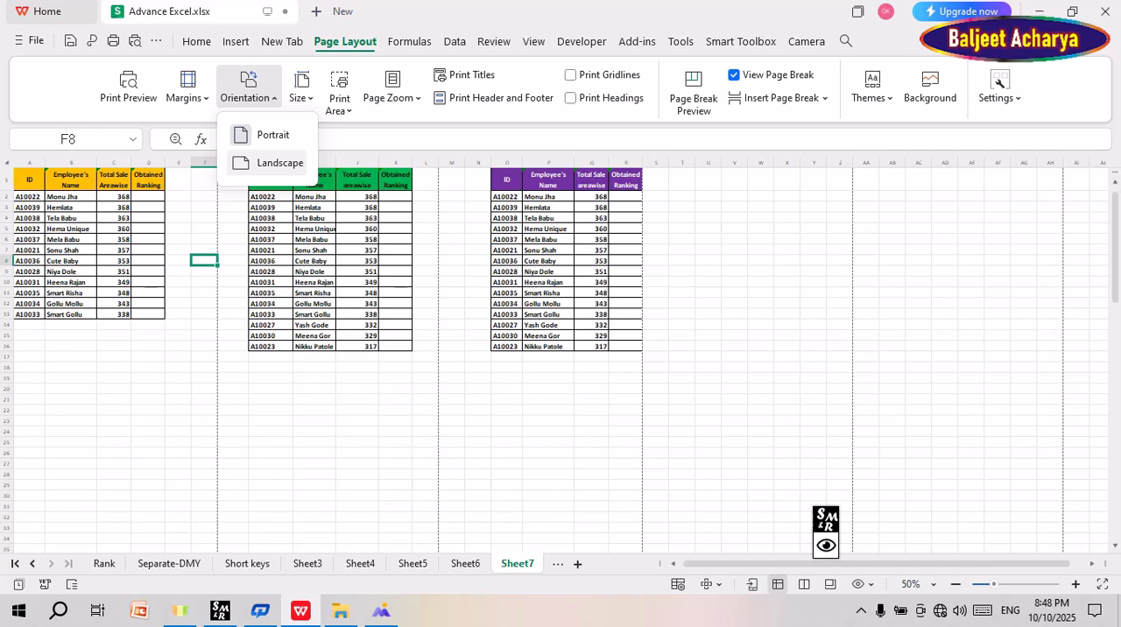
{"action": "left_click", "coordinate": [280, 163]}
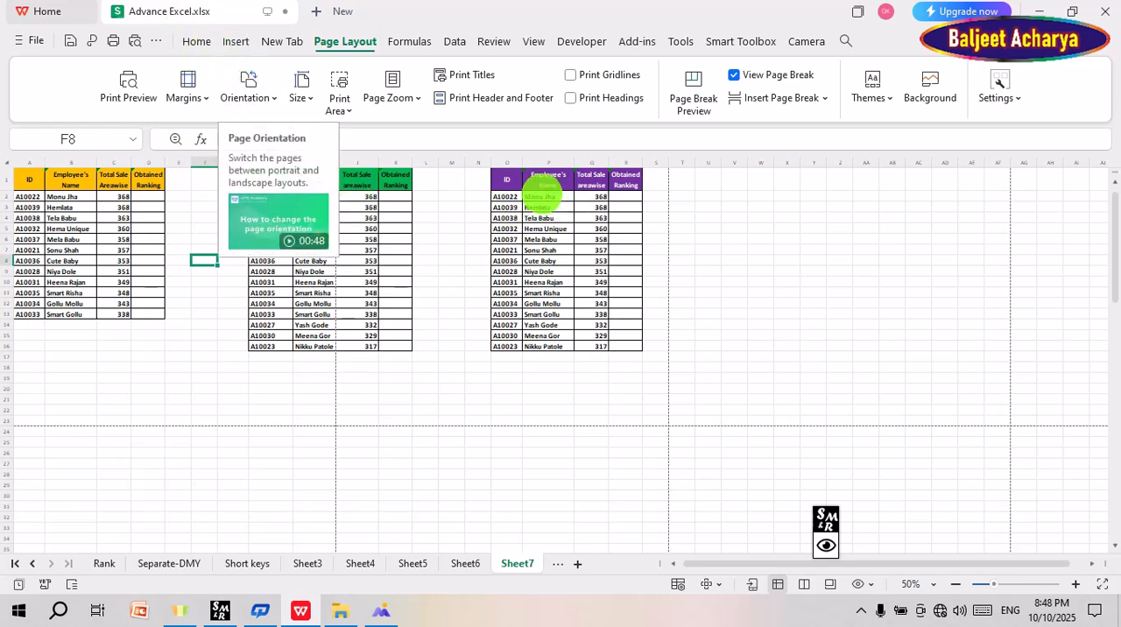
Step: Move the purple employee table from O1 so that it starts at cell U1, past the page break
{"action": "left_click_drag", "start_coordinate": [501, 180], "coordinate": [629, 346]}
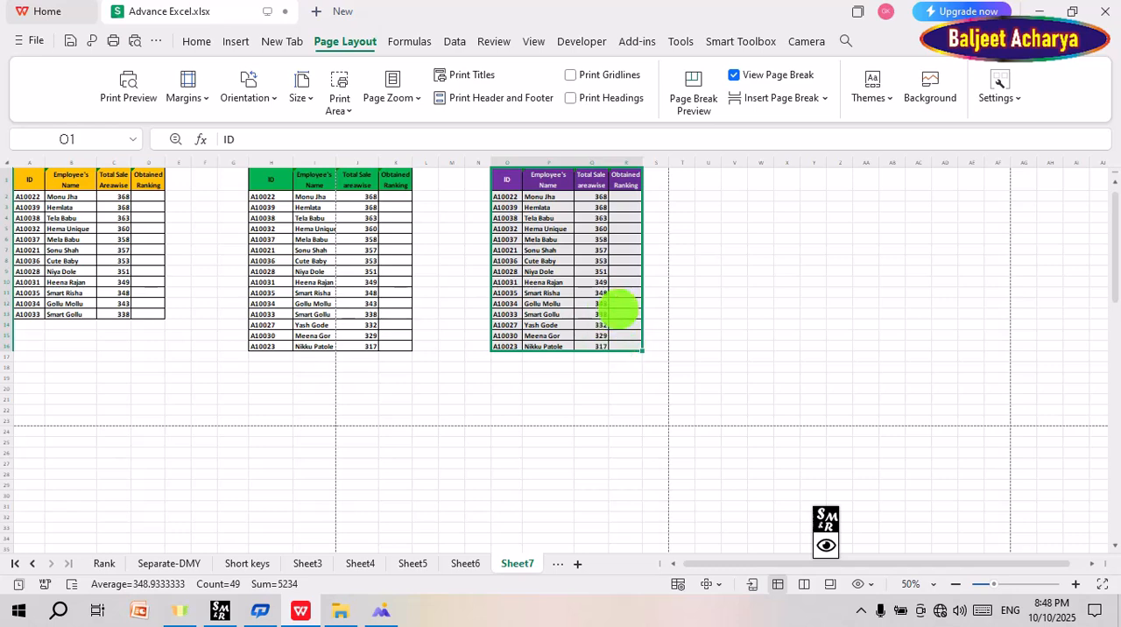
{"action": "key", "text": "ctrl+c"}
{"action": "left_click", "coordinate": [701, 182]}
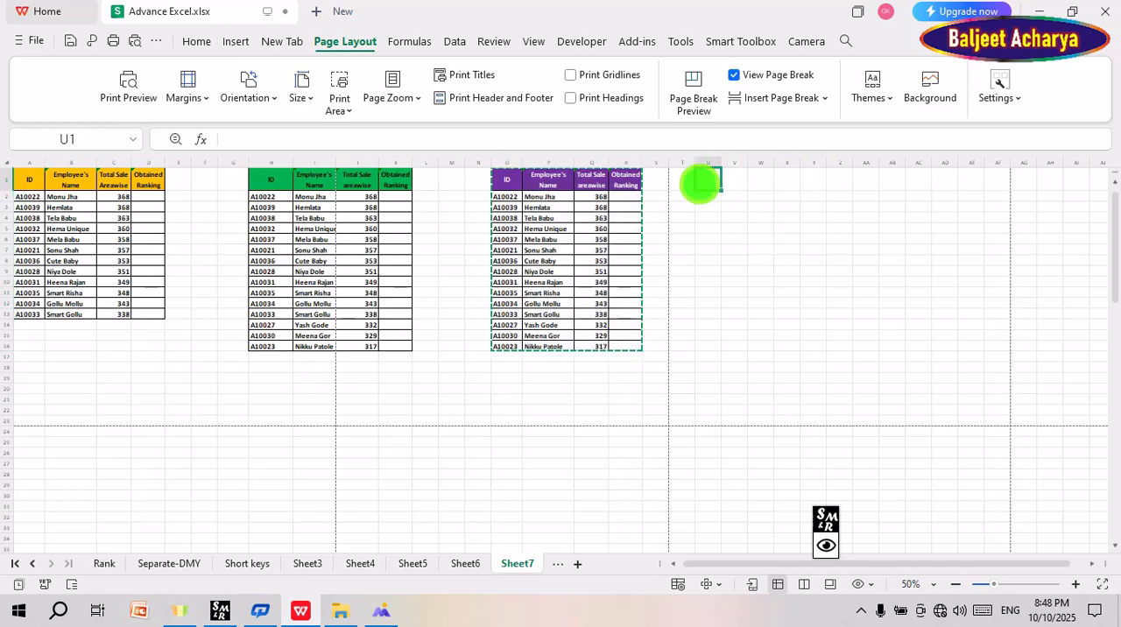
{"action": "key", "text": "ctrl+v"}
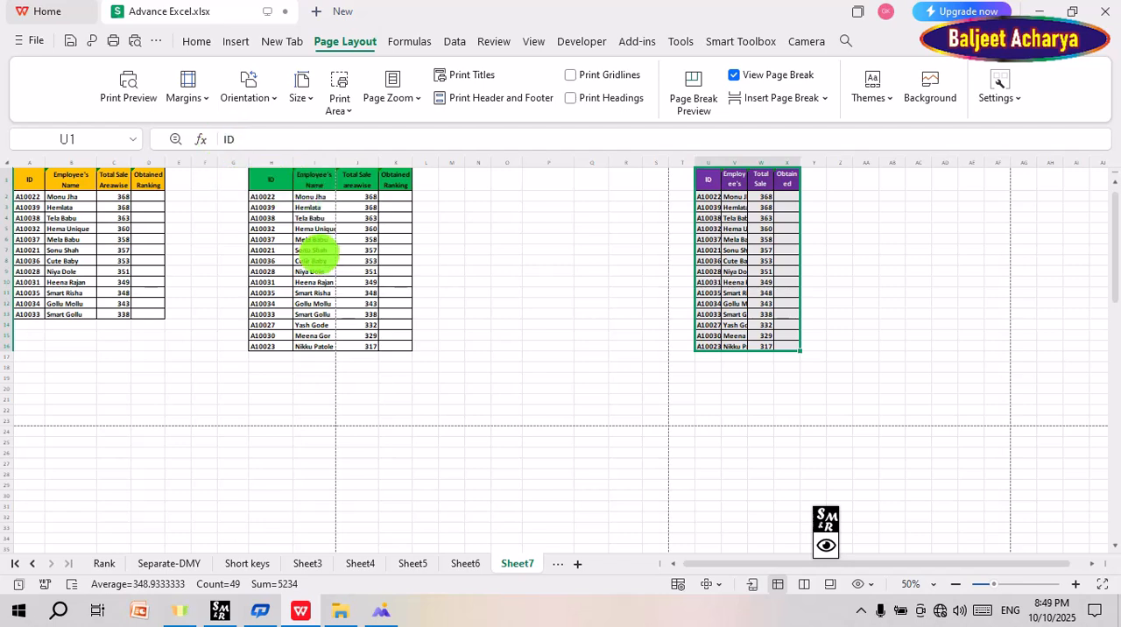
Step: Move the green employee table from H1 so that it starts at cell J1, at the page break
{"action": "left_click_drag", "start_coordinate": [266, 183], "coordinate": [396, 347]}
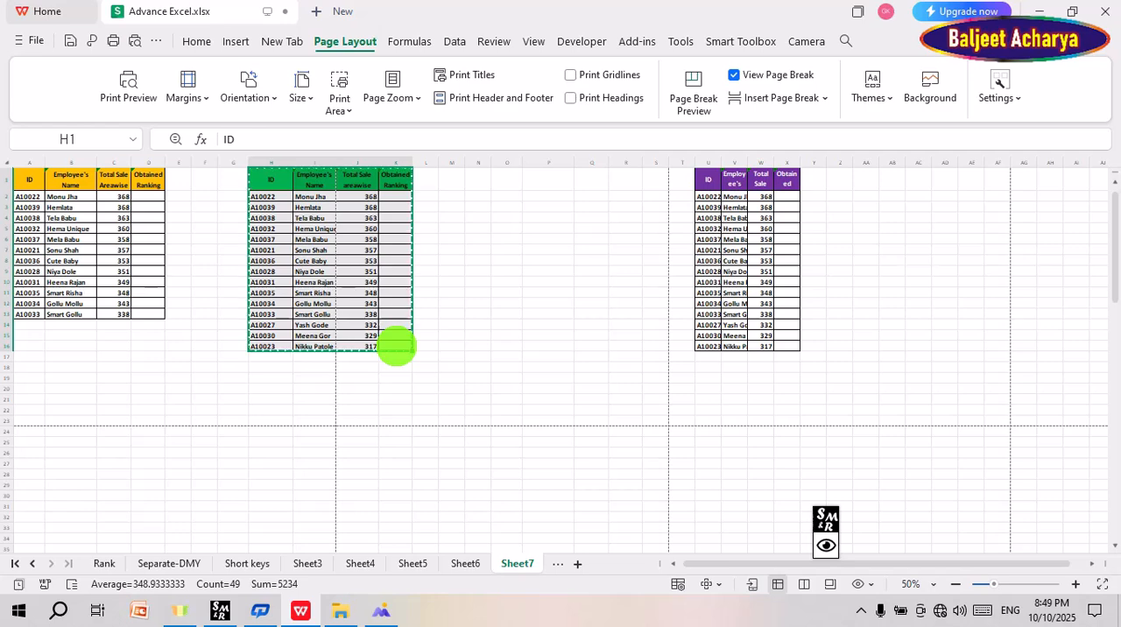
{"action": "left_click", "coordinate": [357, 179]}
{"action": "key", "text": "ctrl+v"}
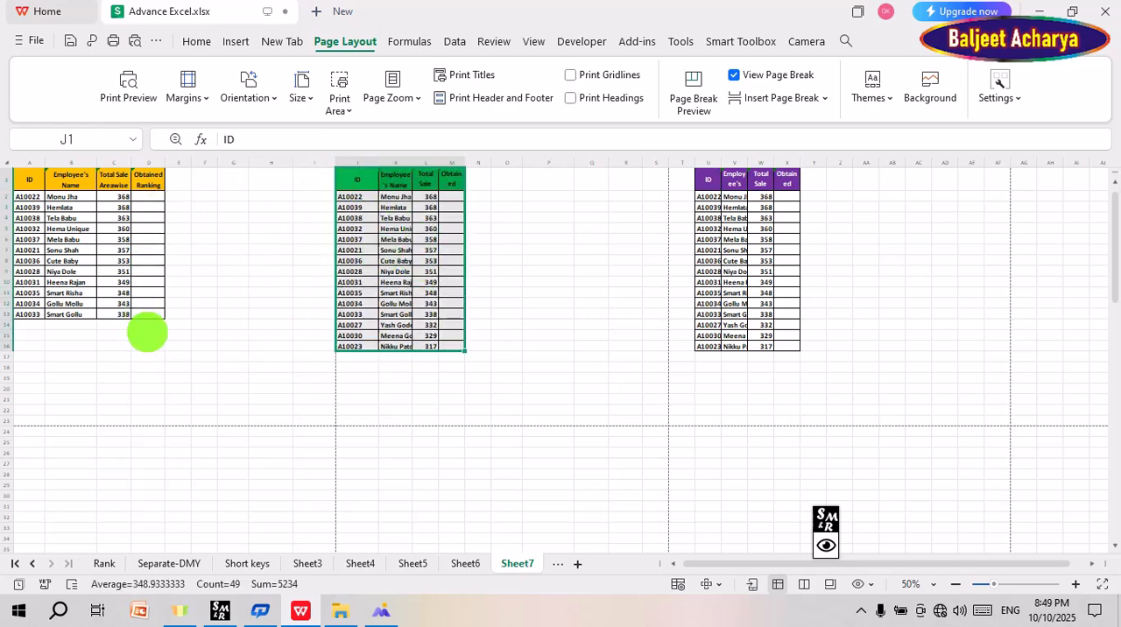
Step: Check the orientation choice and examine how the landscape page breaks divide the upper and lower tables
{"action": "left_click", "coordinate": [249, 98]}
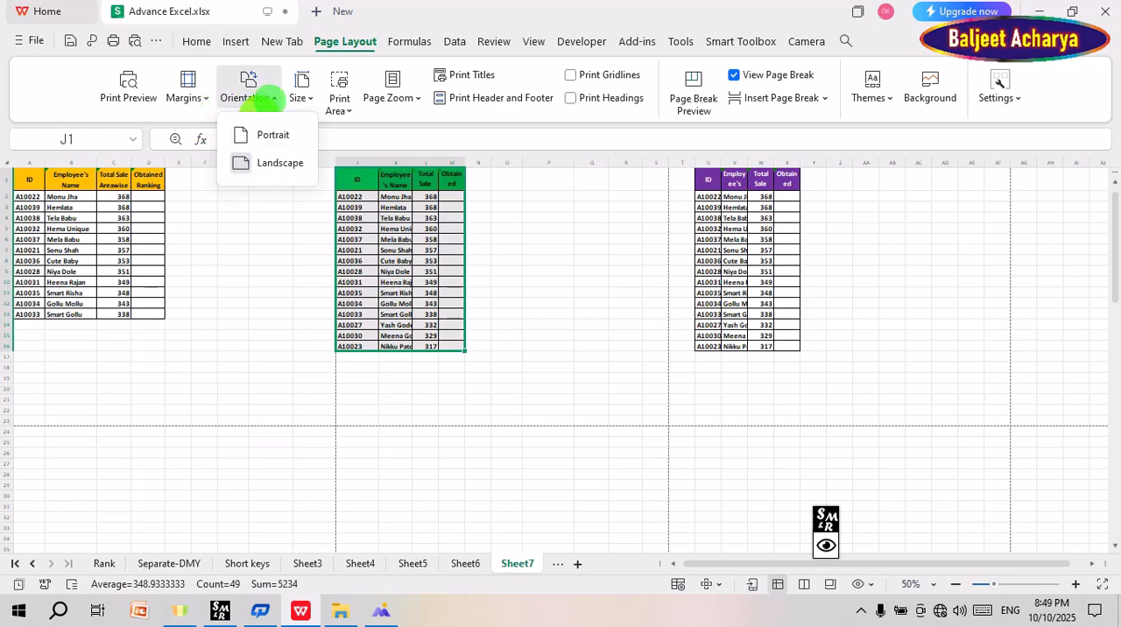
{"action": "left_click_drag", "start_coordinate": [107, 180], "coordinate": [497, 326]}
{"action": "left_click_drag", "start_coordinate": [31, 179], "coordinate": [305, 305]}
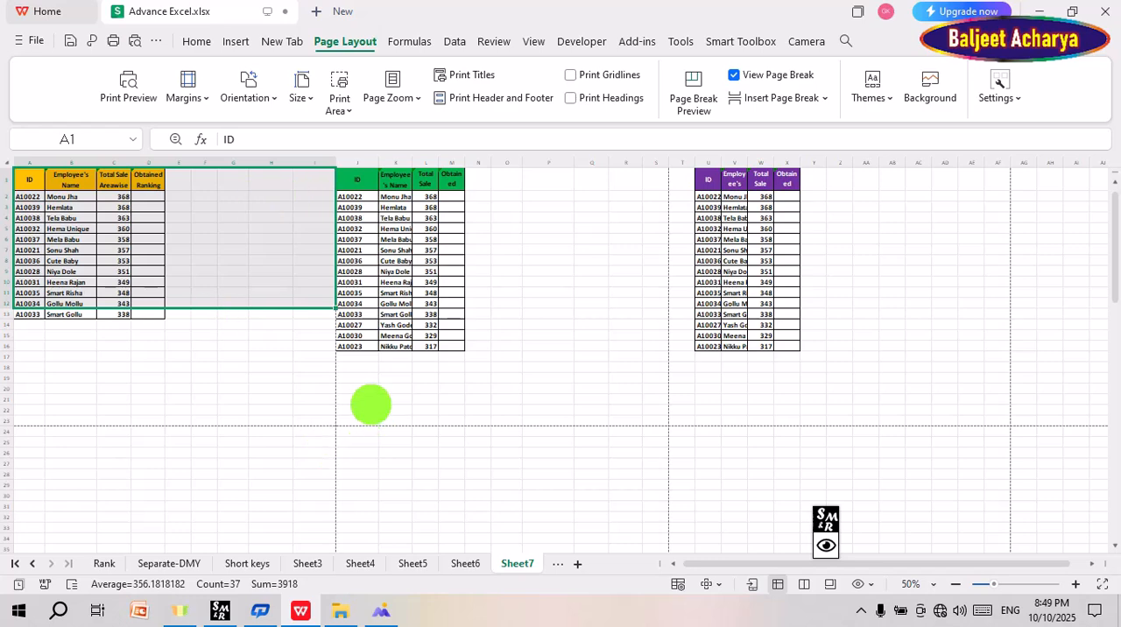
{"action": "left_click", "coordinate": [231, 368]}
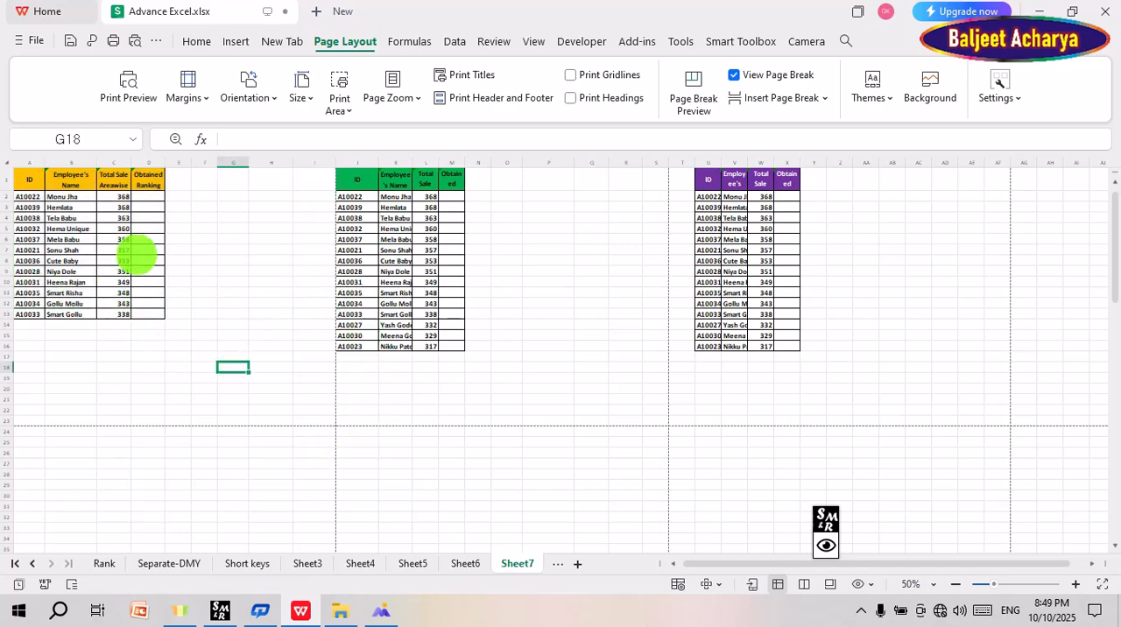
{"action": "scroll", "coordinate": [324, 329], "scroll_direction": "down", "scroll_amount": 7}
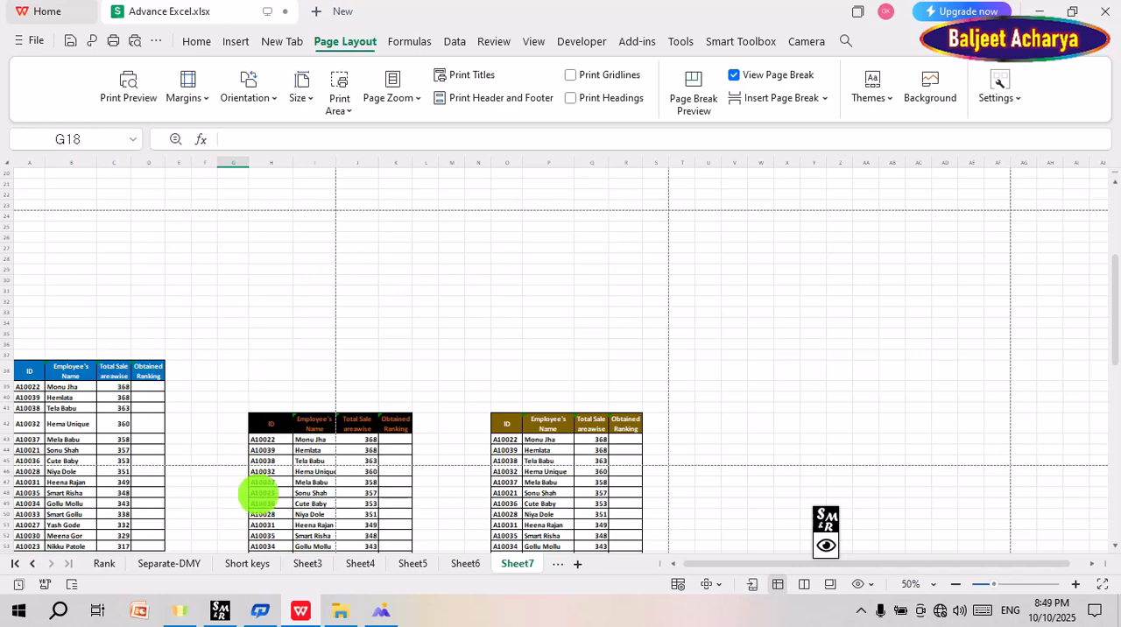
Step: Move the brown employee table from O42 so that it starts at cell T24, where the page breaks meet
{"action": "scroll", "coordinate": [491, 394], "scroll_direction": "down", "scroll_amount": 3}
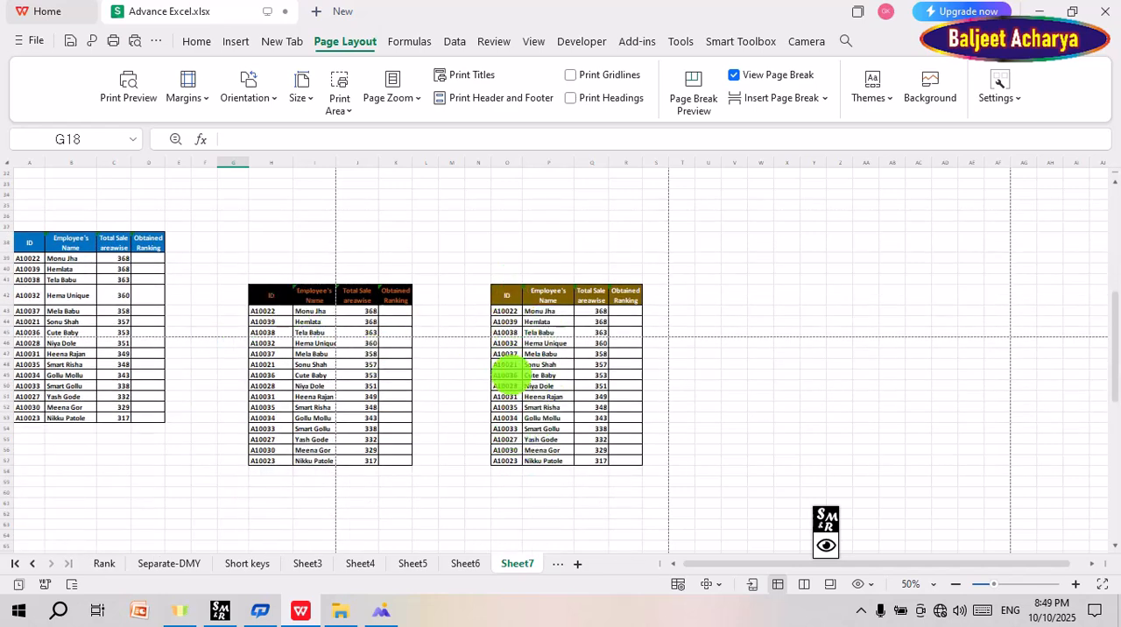
{"action": "left_click_drag", "start_coordinate": [504, 296], "coordinate": [632, 459]}
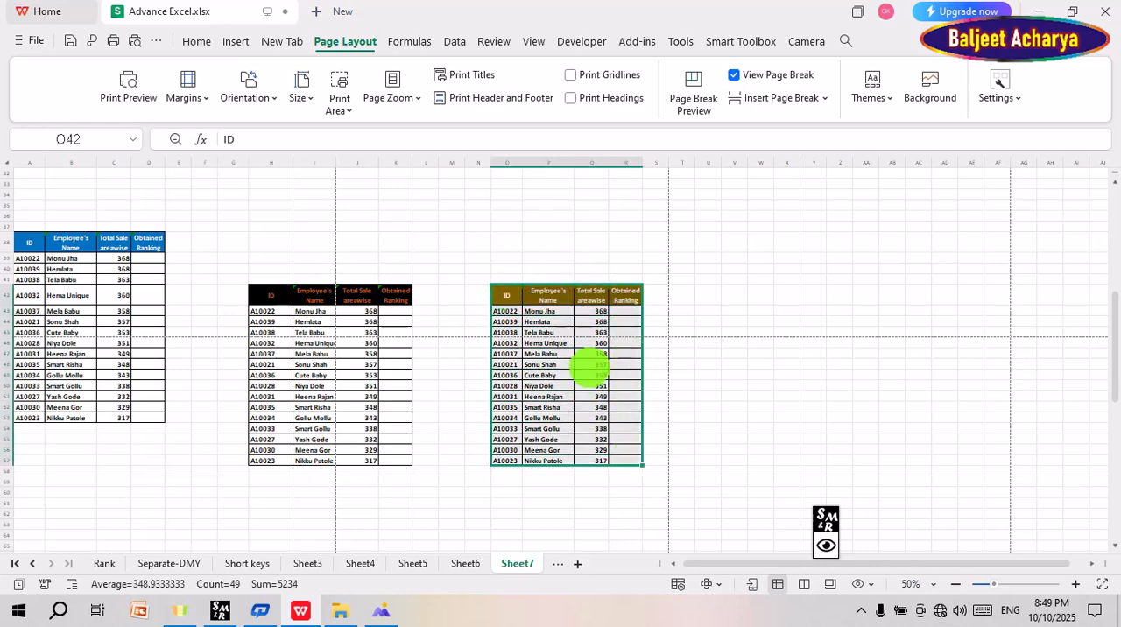
{"action": "scroll", "coordinate": [586, 369], "scroll_direction": "up", "scroll_amount": 5}
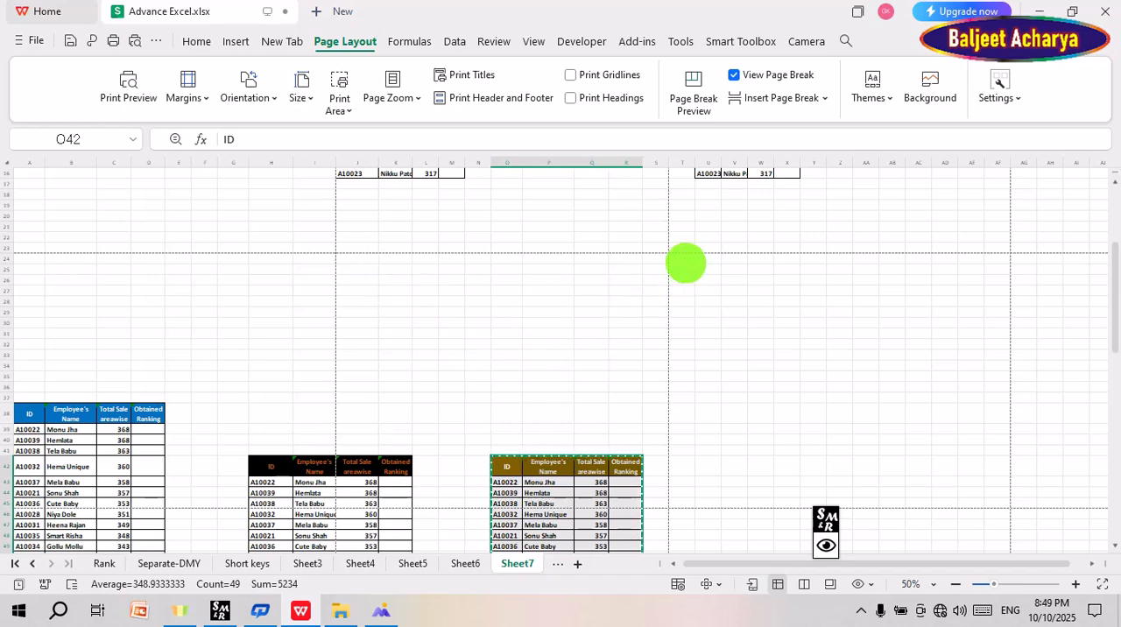
{"action": "left_click", "coordinate": [686, 261]}
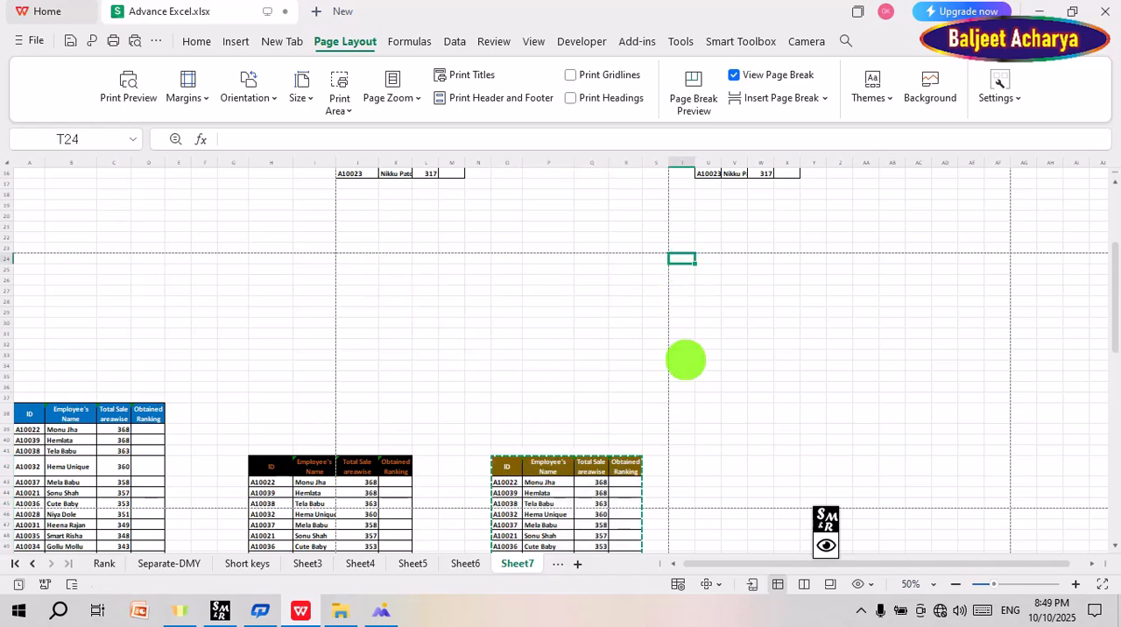
{"action": "key", "text": "ctrl+v"}
Step: Move the black employee table from H42 so that it starts at cell J24, at the page-break corner
{"action": "scroll", "coordinate": [453, 428], "scroll_direction": "down", "scroll_amount": 3}
{"action": "left_click_drag", "start_coordinate": [273, 358], "coordinate": [392, 524]}
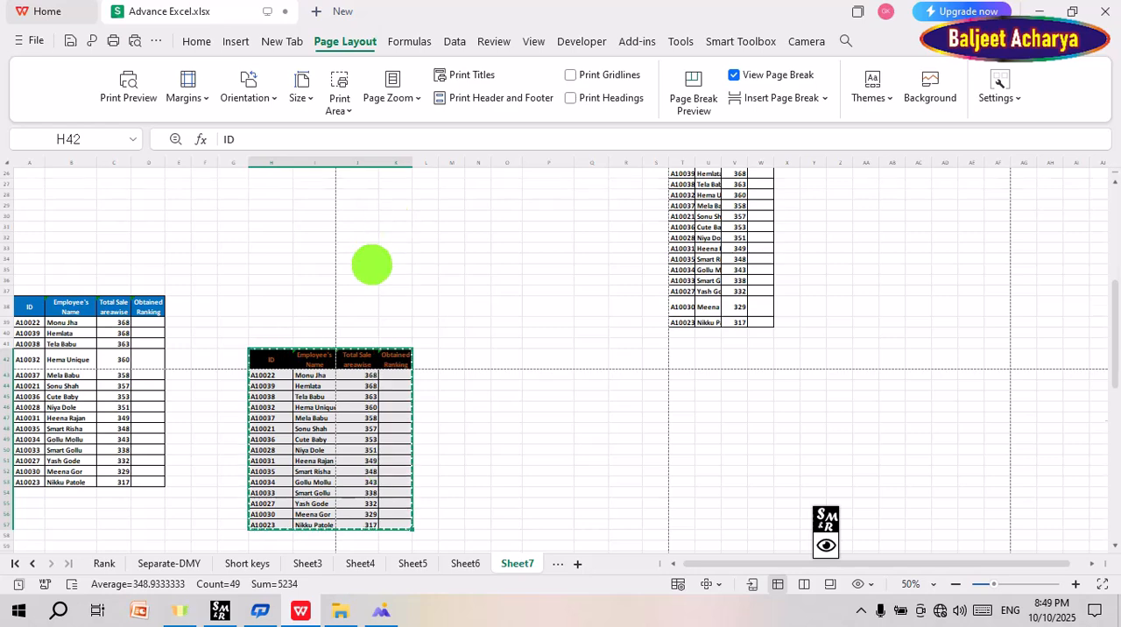
{"action": "scroll", "coordinate": [372, 265], "scroll_direction": "up", "scroll_amount": 2}
{"action": "left_click", "coordinate": [361, 229]}
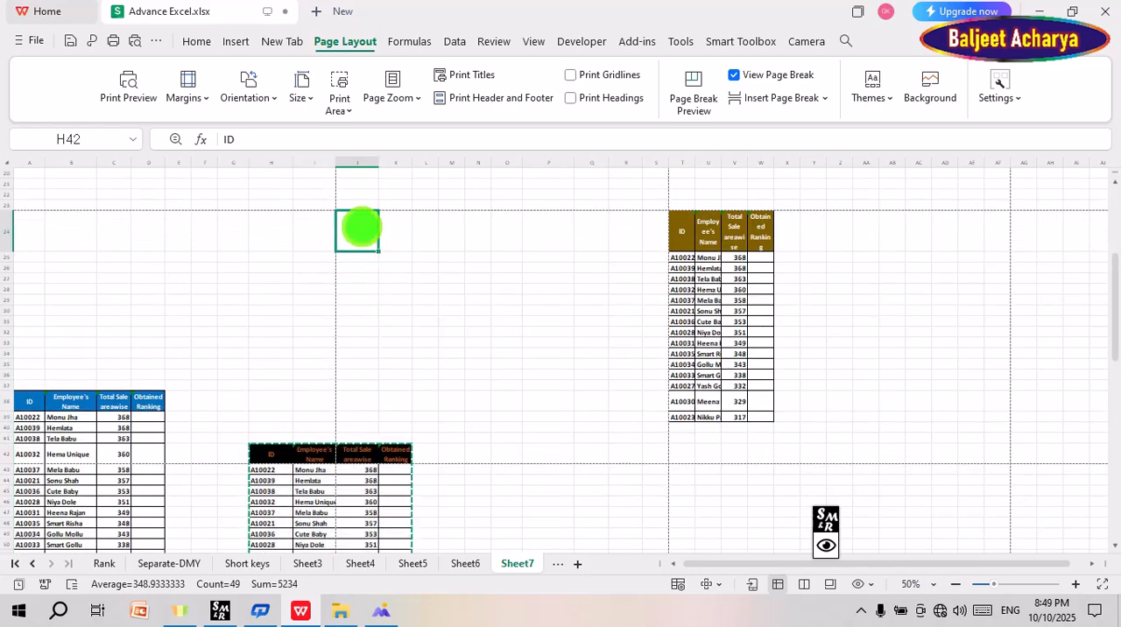
{"action": "key", "text": "ctrl+v"}
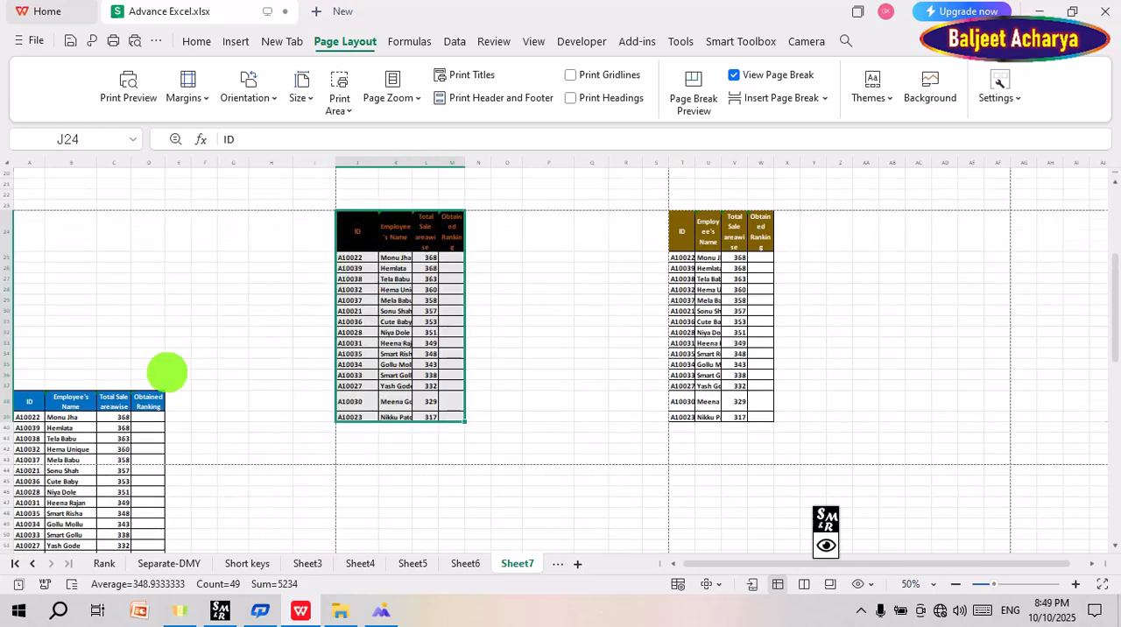
Step: Move the blue employee table from A38 up so that it starts at cell A24, below the horizontal page break
{"action": "scroll", "coordinate": [105, 341], "scroll_direction": "down", "scroll_amount": 5}
{"action": "left_click_drag", "start_coordinate": [22, 214], "coordinate": [151, 381]}
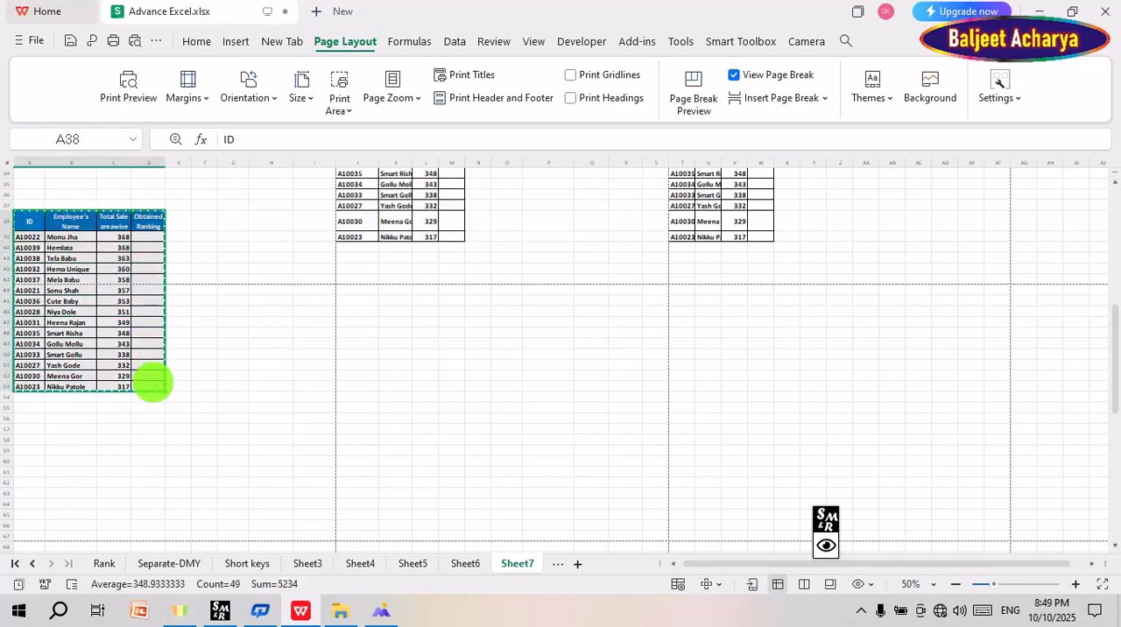
{"action": "scroll", "coordinate": [151, 381], "scroll_direction": "up", "scroll_amount": 8}
{"action": "left_click", "coordinate": [29, 318]}
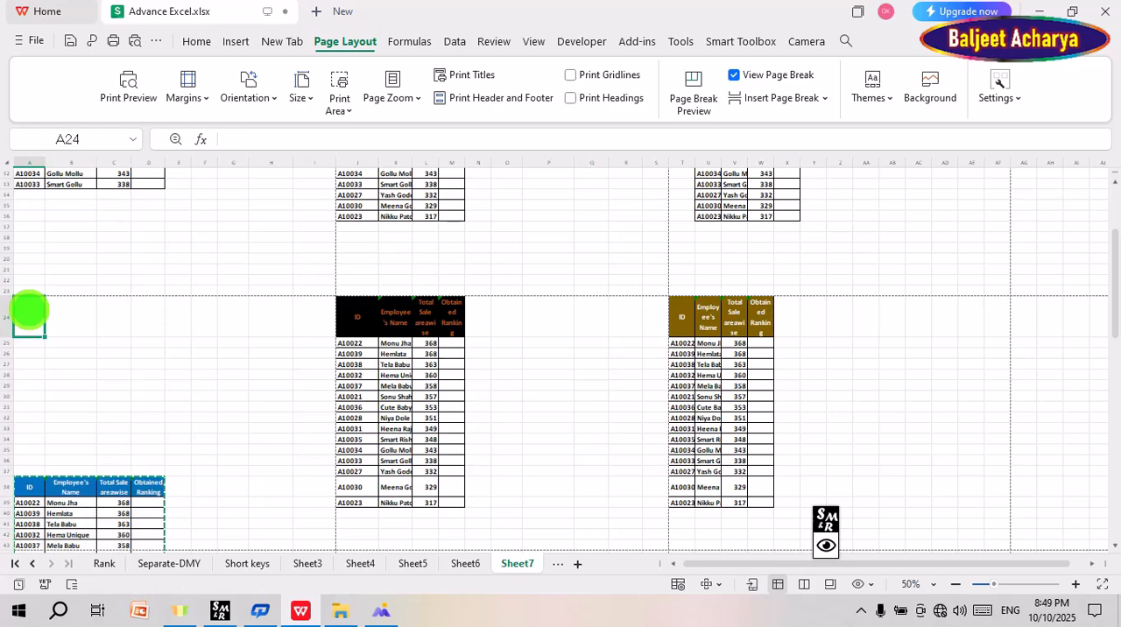
{"action": "key", "text": "ctrl+v"}
Step: Display Sheet7 in page break preview at 60% zoom so that all page columns fit in view
{"action": "scroll", "coordinate": [253, 403], "scroll_direction": "up", "scroll_amount": 4}
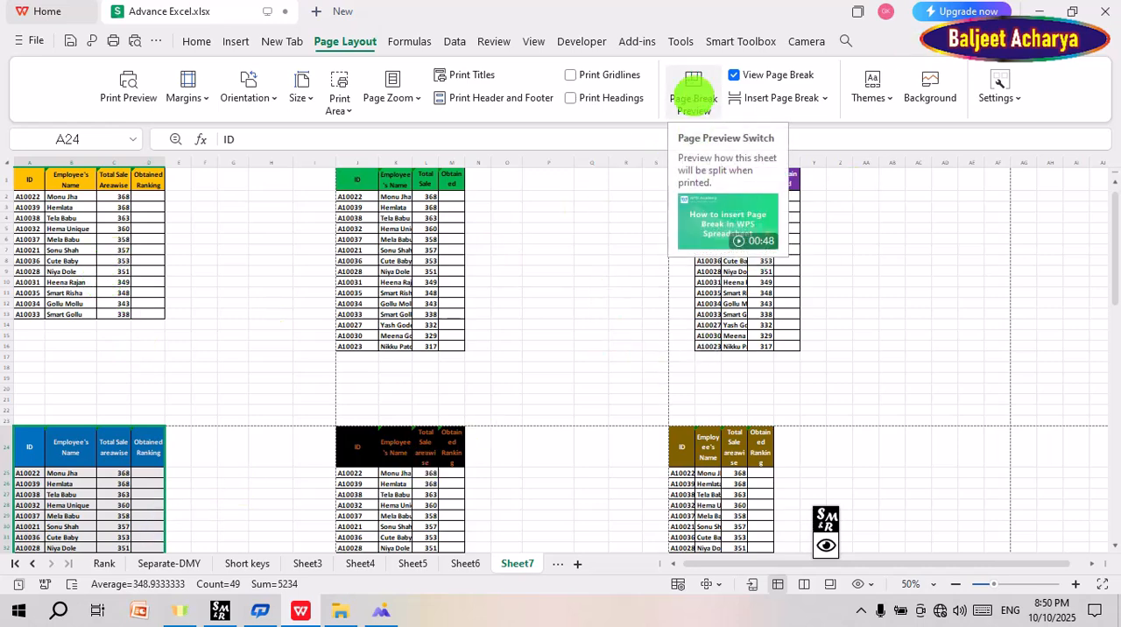
{"action": "left_click", "coordinate": [693, 90]}
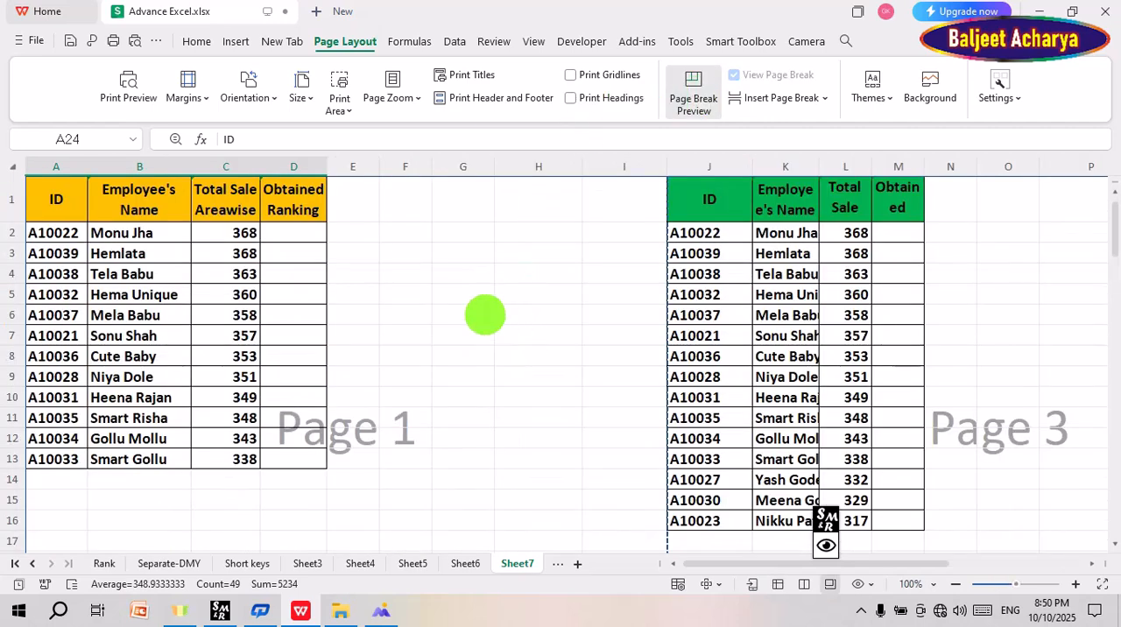
{"action": "scroll", "coordinate": [364, 450], "scroll_direction": "down", "scroll_amount": 4}
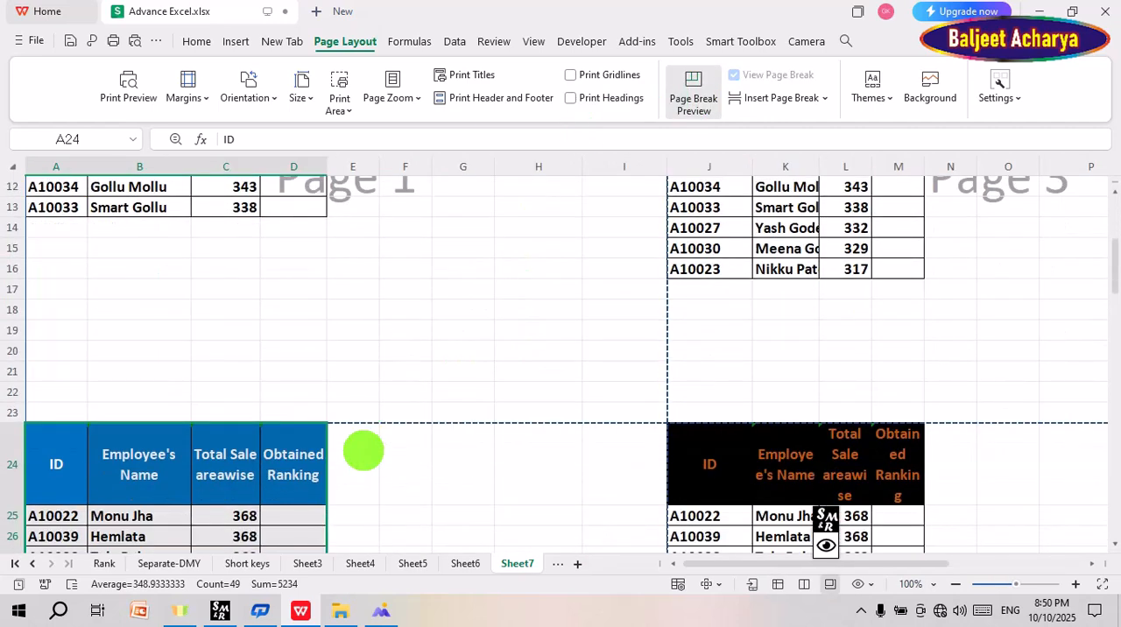
{"action": "scroll", "coordinate": [342, 373], "scroll_direction": "down", "scroll_amount": 4}
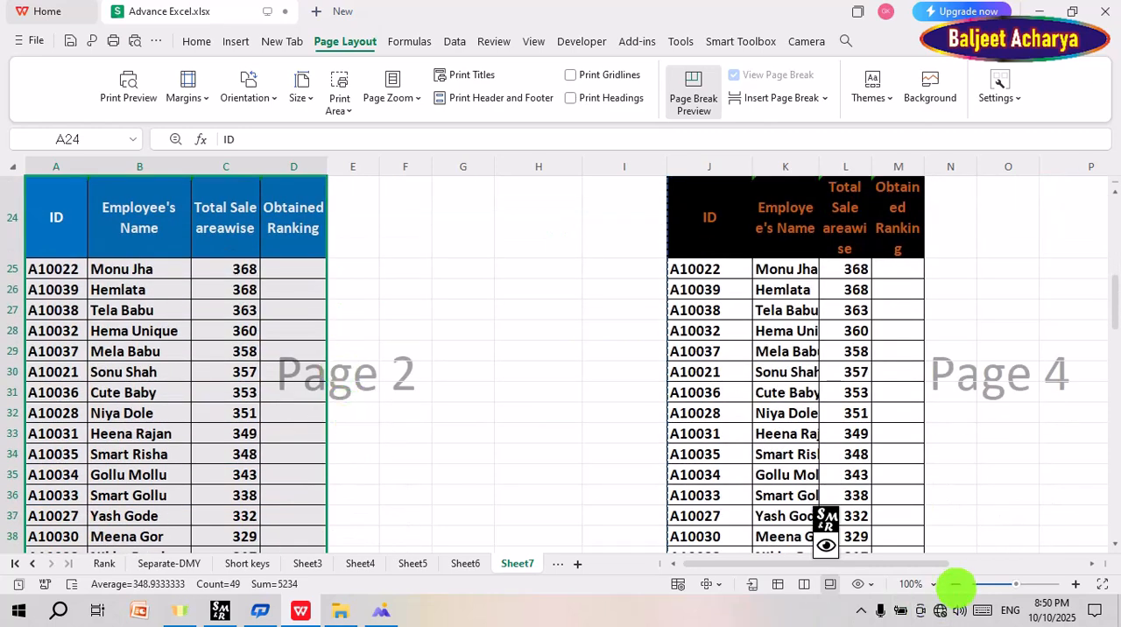
{"action": "left_click", "coordinate": [954, 578]}
{"action": "left_click", "coordinate": [954, 578]}
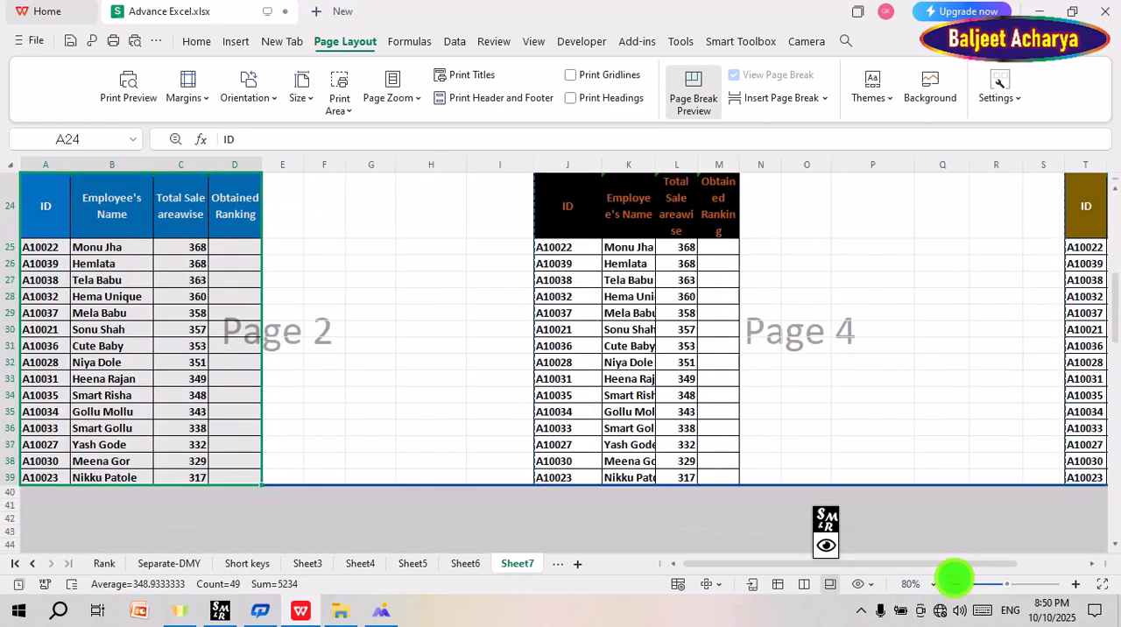
{"action": "left_click", "coordinate": [955, 578]}
{"action": "left_click", "coordinate": [954, 583]}
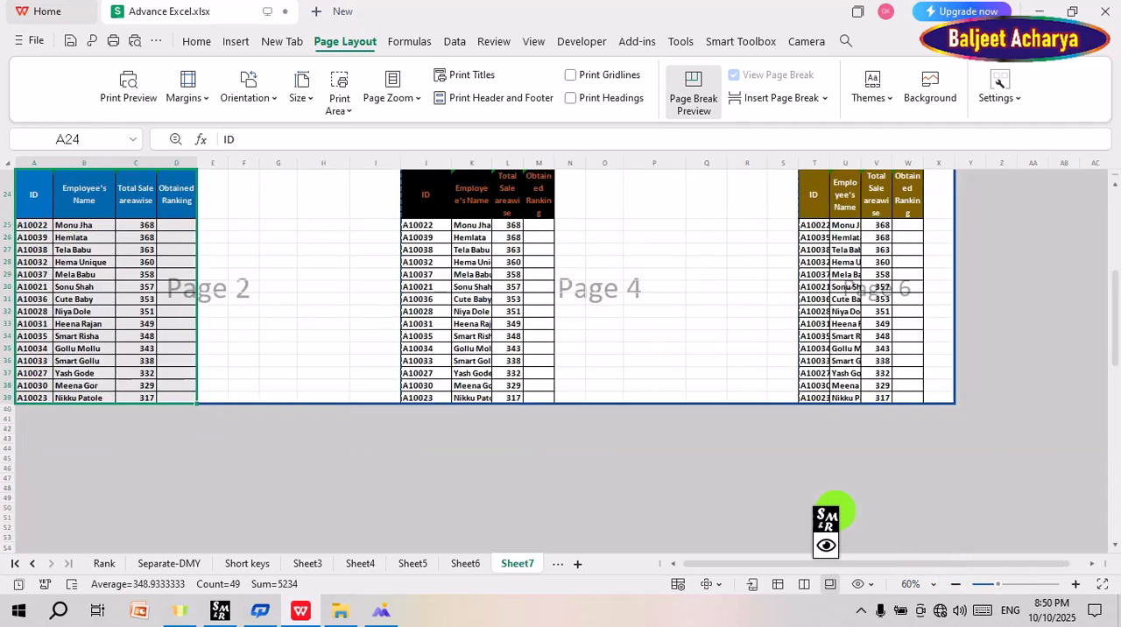
Step: Extend the outer print boundary from the corner of page 6 outward, past column AC and below row 39
{"action": "scroll", "coordinate": [620, 320], "scroll_direction": "up", "scroll_amount": 8}
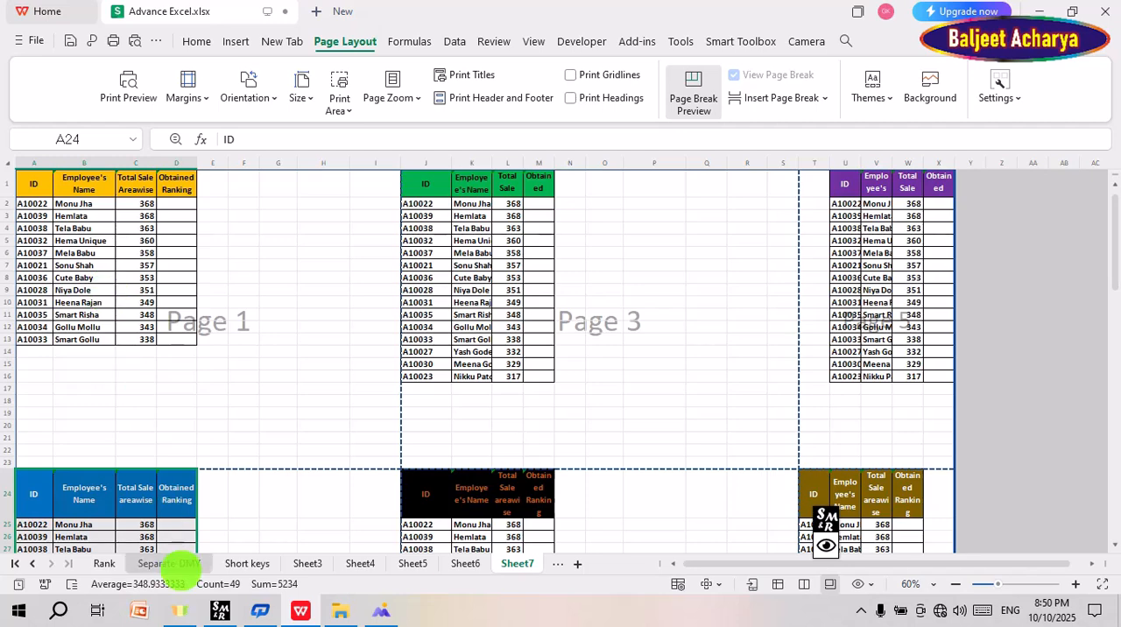
{"action": "scroll", "coordinate": [175, 518], "scroll_direction": "down", "scroll_amount": 6}
{"action": "scroll", "coordinate": [209, 421], "scroll_direction": "up", "scroll_amount": 6}
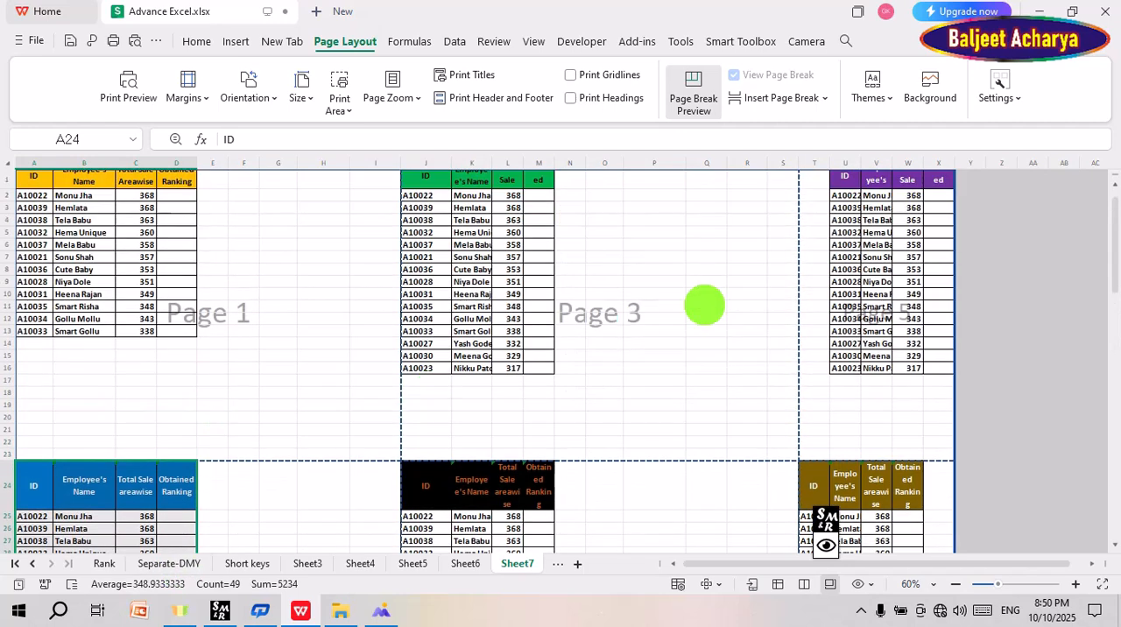
{"action": "scroll", "coordinate": [694, 303], "scroll_direction": "down", "scroll_amount": 6}
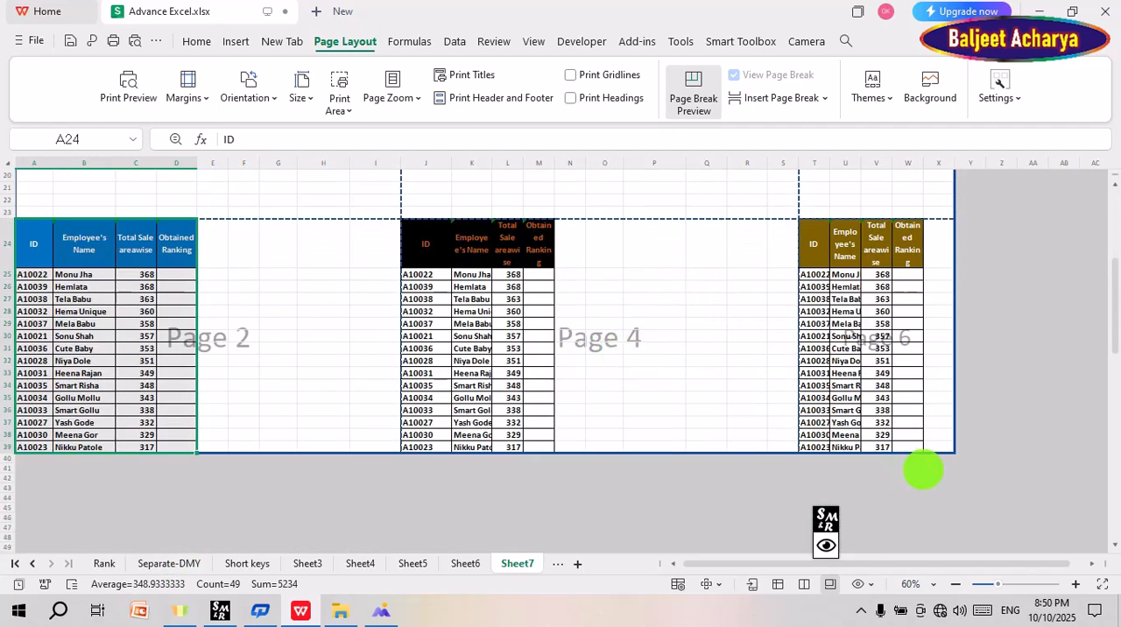
{"action": "left_click_drag", "start_coordinate": [955, 451], "coordinate": [1104, 493]}
Step: Examine how the six tables are distributed over the numbered pages and review the available paper sizes
{"action": "scroll", "coordinate": [955, 498], "scroll_direction": "up", "scroll_amount": 6}
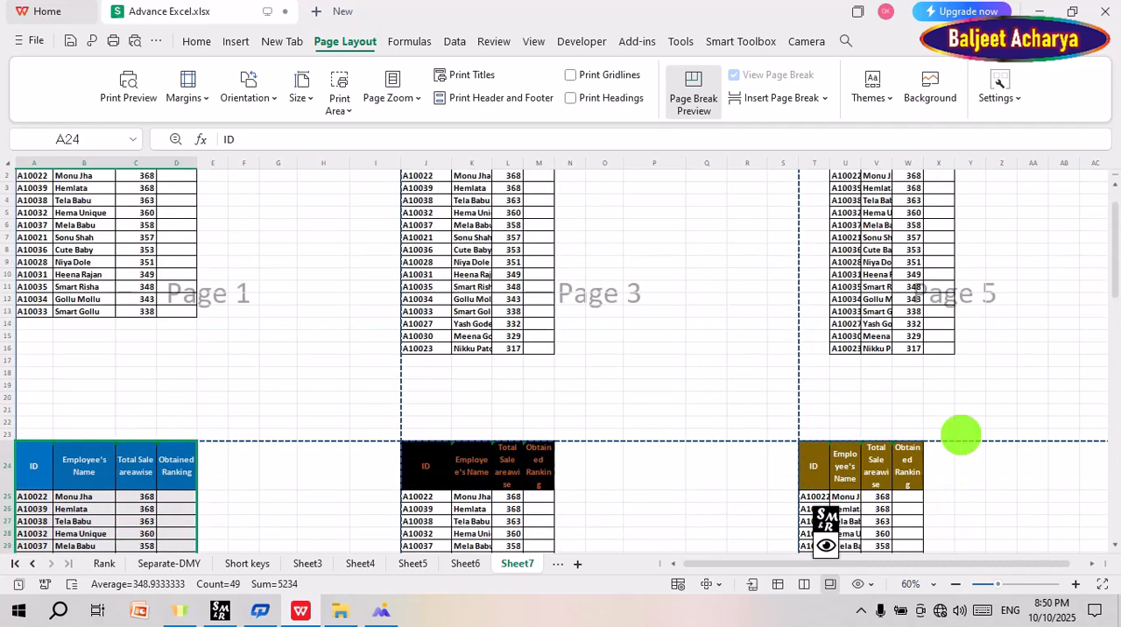
{"action": "scroll", "coordinate": [958, 429], "scroll_direction": "down", "scroll_amount": 4}
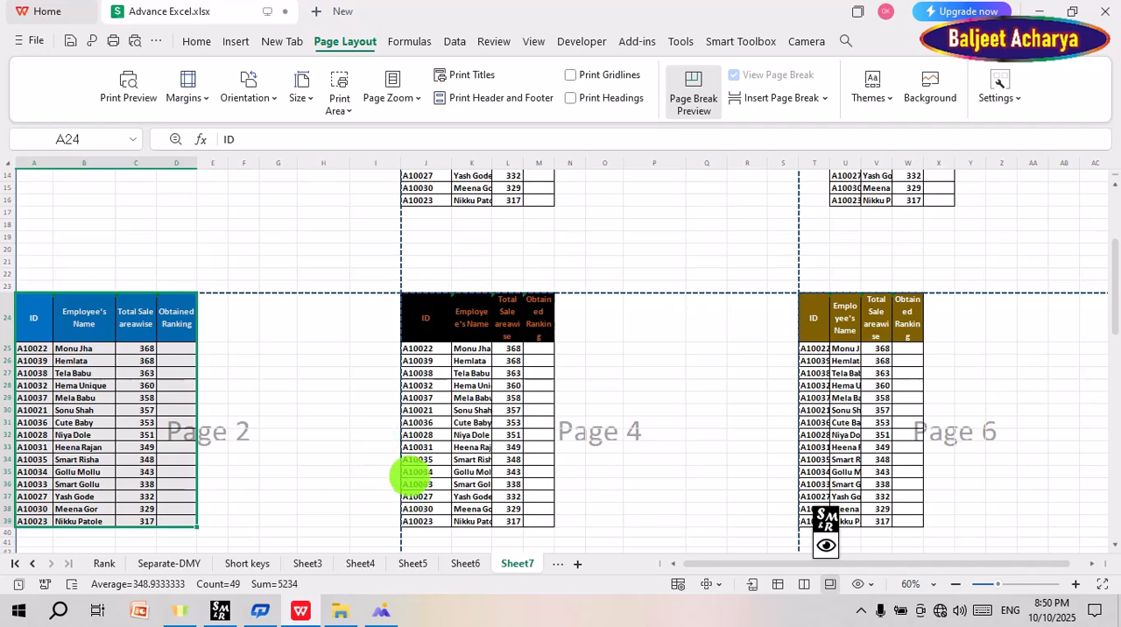
{"action": "scroll", "coordinate": [386, 446], "scroll_direction": "up", "scroll_amount": 4}
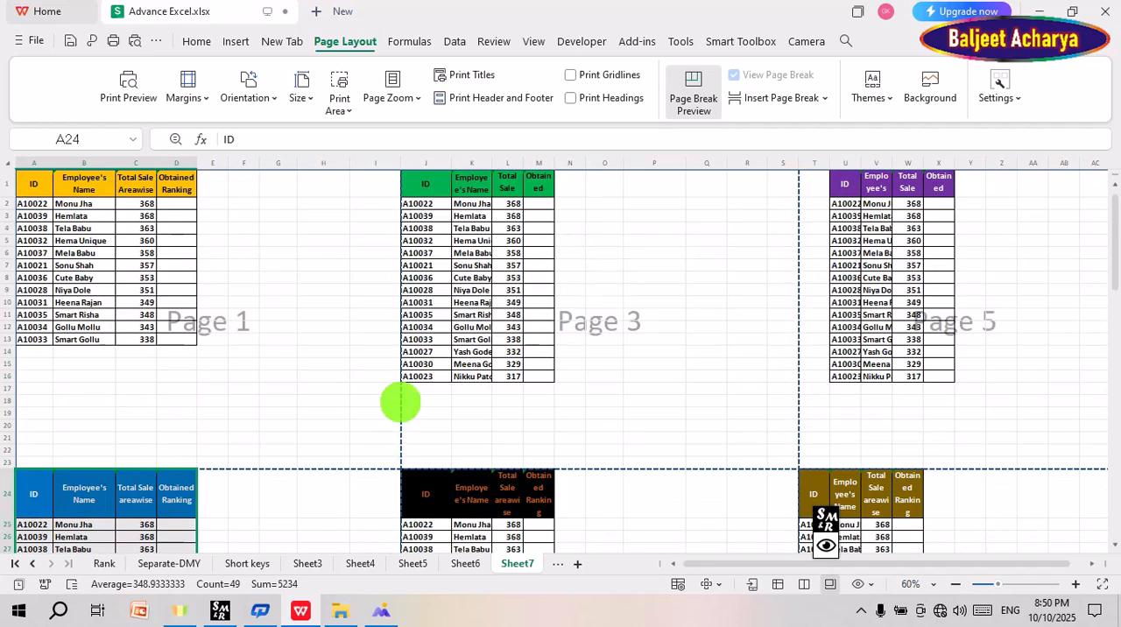
{"action": "scroll", "coordinate": [169, 290], "scroll_direction": "down", "scroll_amount": 3}
{"action": "scroll", "coordinate": [173, 292], "scroll_direction": "up", "scroll_amount": 3}
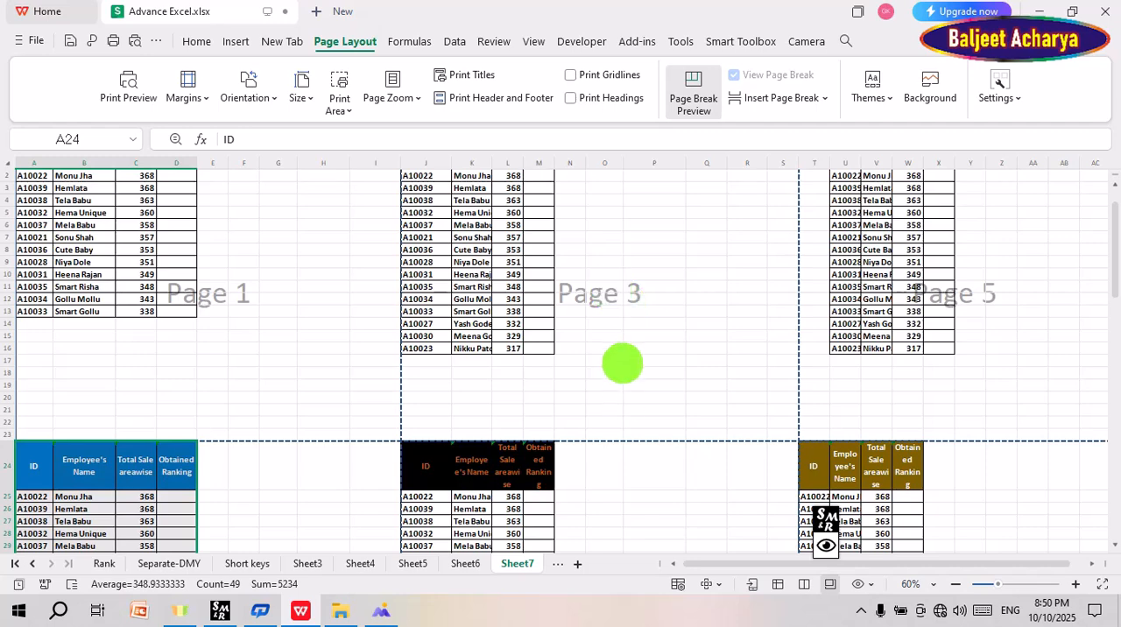
{"action": "scroll", "coordinate": [620, 360], "scroll_direction": "up", "scroll_amount": 1}
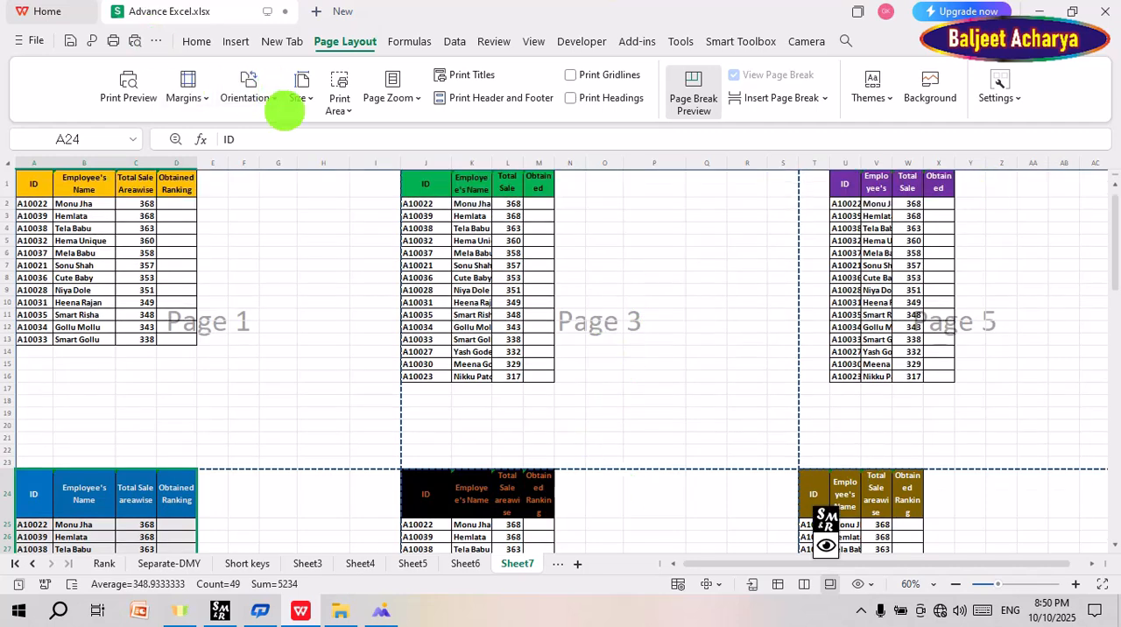
{"action": "left_click", "coordinate": [299, 91]}
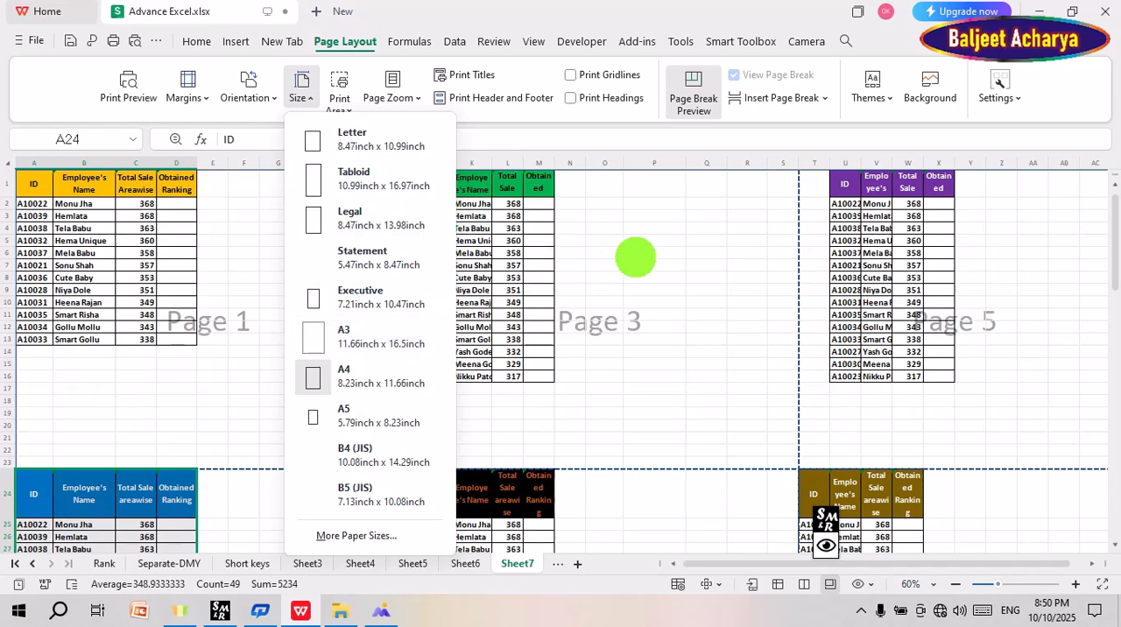
{"action": "left_click", "coordinate": [635, 257]}
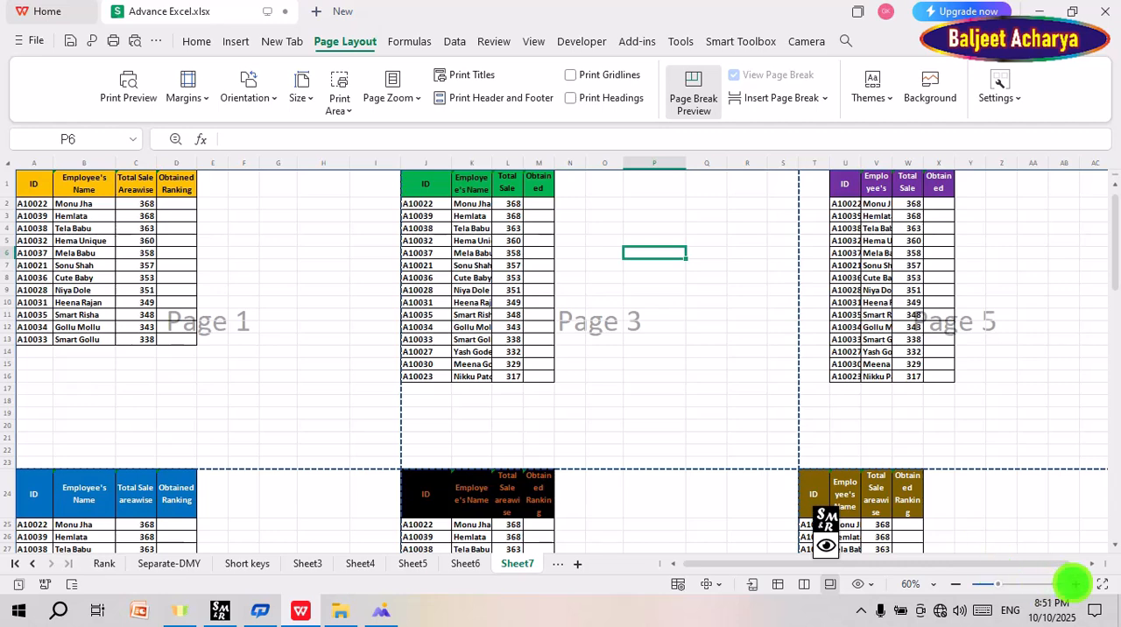
Step: Review the print area options, first without a range and again with A1:D7 of the yellow table selected
{"action": "left_click", "coordinate": [1075, 584]}
{"action": "left_click", "coordinate": [1075, 583]}
{"action": "left_click", "coordinate": [1075, 584]}
{"action": "left_click", "coordinate": [1075, 584]}
{"action": "left_click", "coordinate": [1074, 584]}
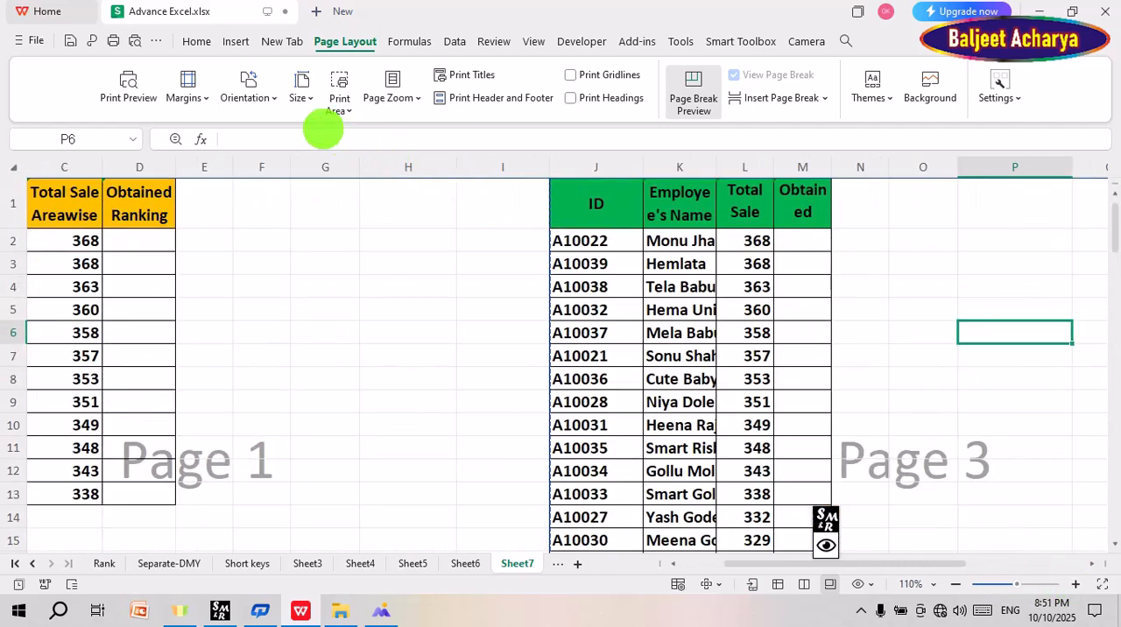
{"action": "left_click_drag", "start_coordinate": [882, 558], "coordinate": [745, 561]}
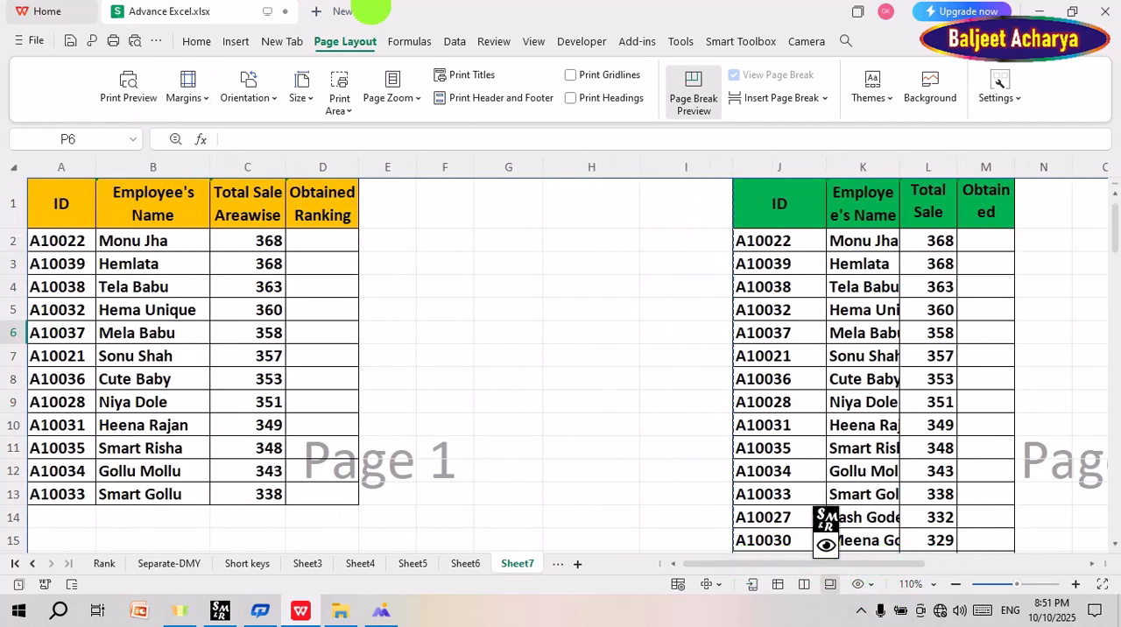
{"action": "left_click", "coordinate": [339, 103]}
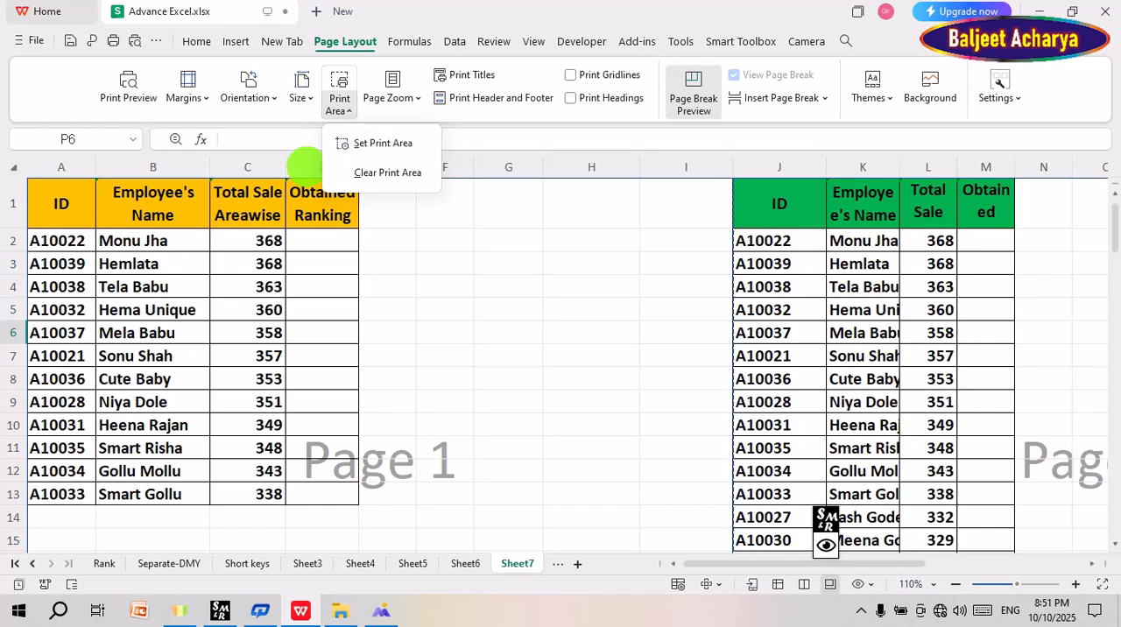
{"action": "left_click", "coordinate": [30, 240]}
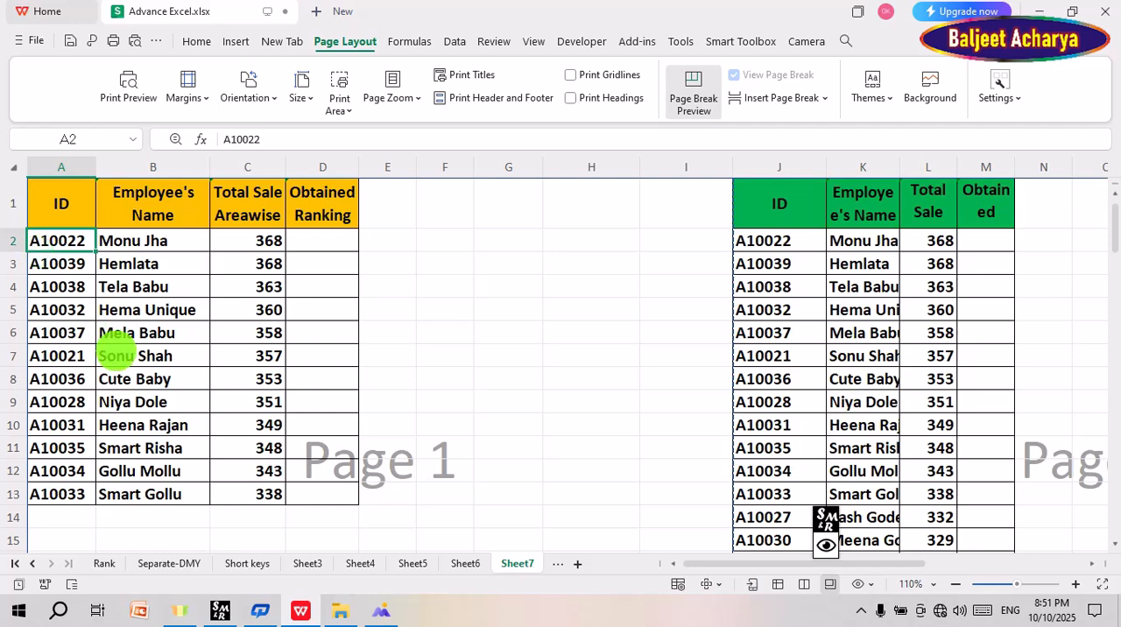
{"action": "left_click_drag", "start_coordinate": [60, 203], "coordinate": [324, 361]}
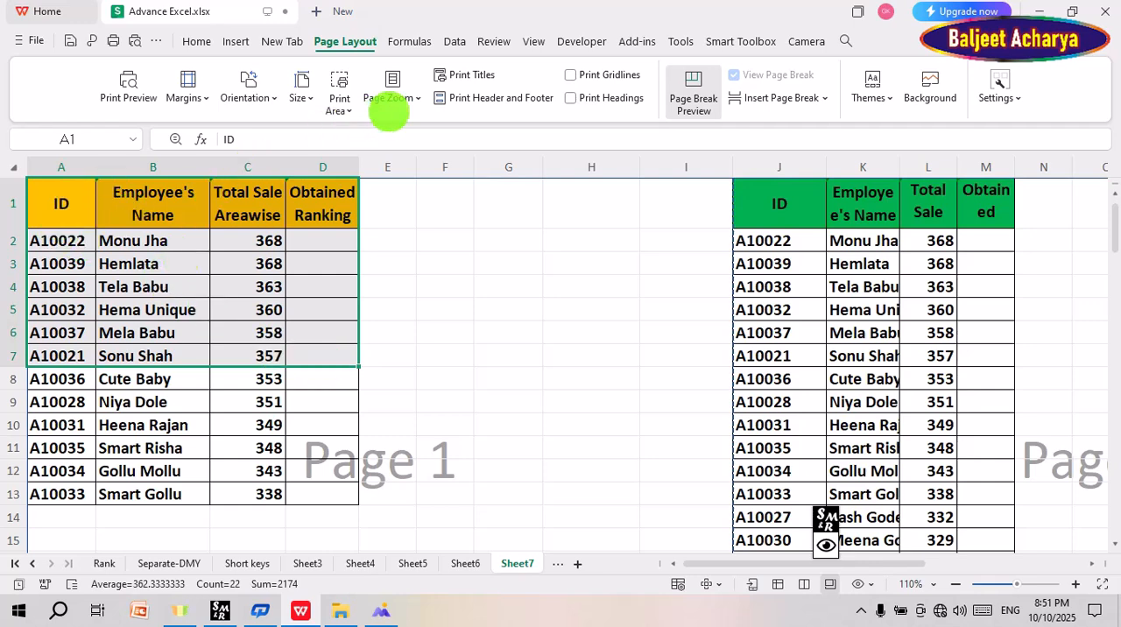
{"action": "left_click", "coordinate": [343, 114]}
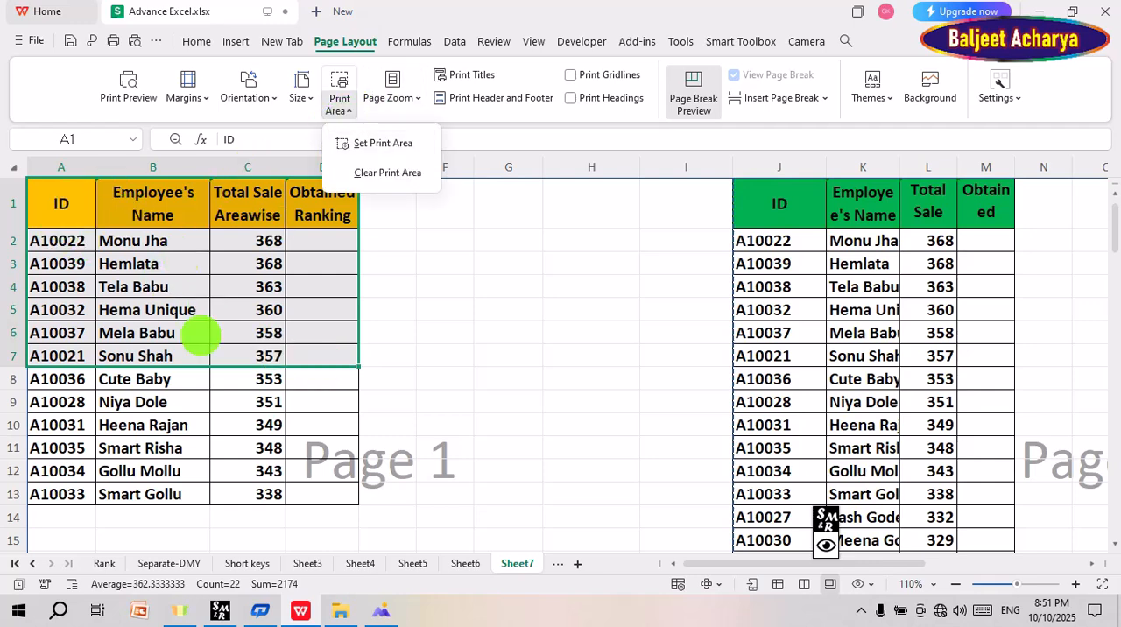
{"action": "left_click", "coordinate": [187, 356]}
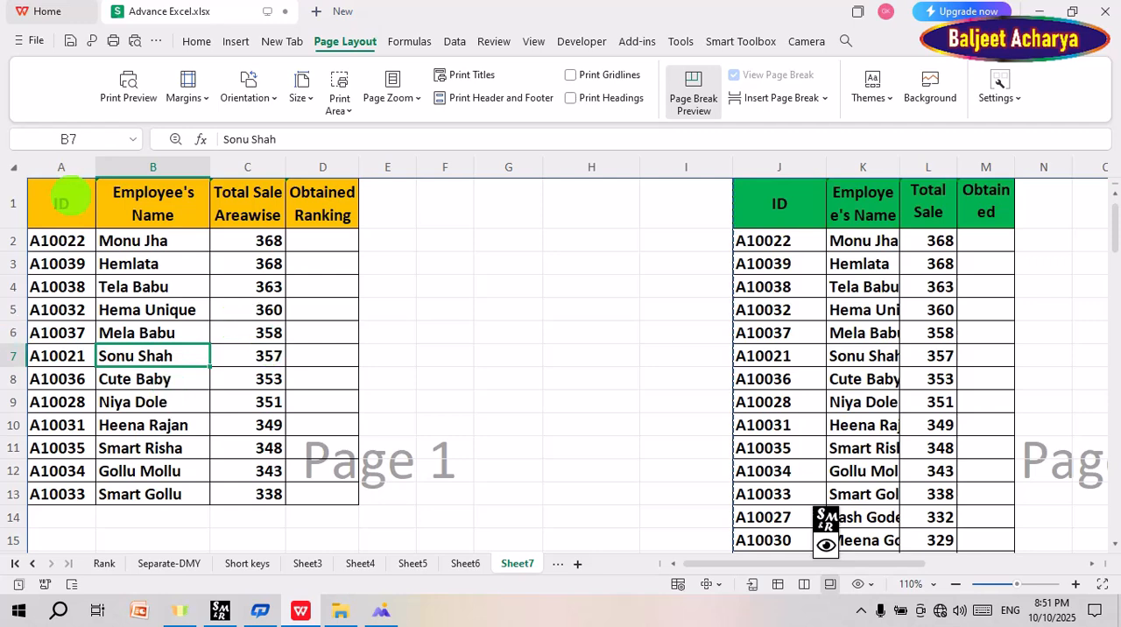
Step: Open the print preview of Sheet7 and look through its pages from first to last and back
{"action": "left_click", "coordinate": [127, 95]}
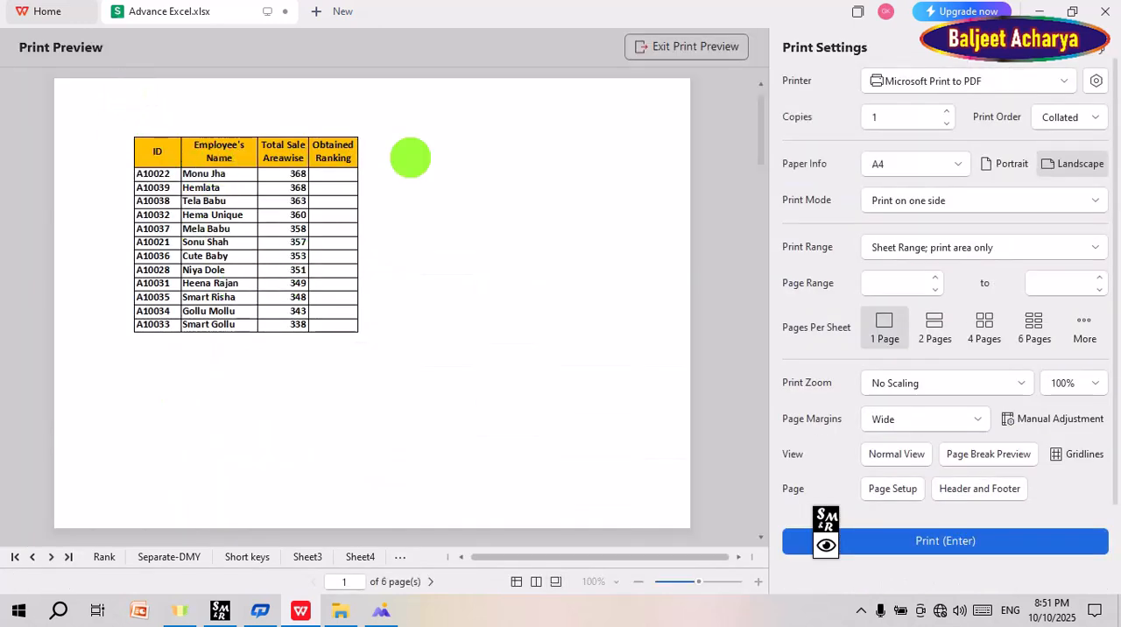
{"action": "scroll", "coordinate": [357, 291], "scroll_direction": "down", "scroll_amount": 5}
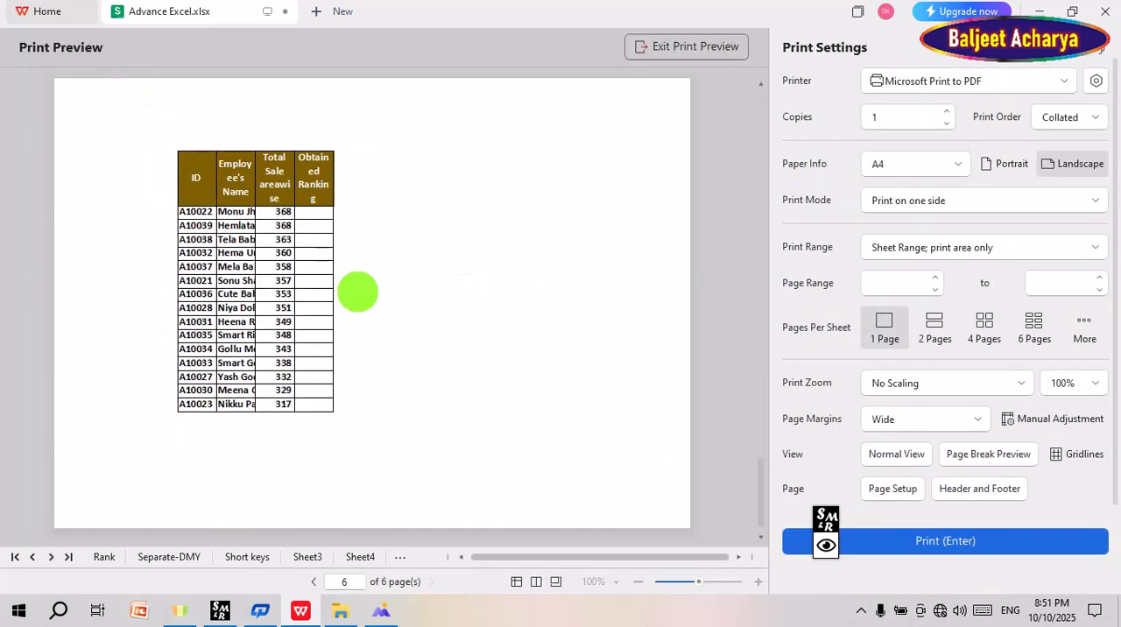
{"action": "scroll", "coordinate": [357, 292], "scroll_direction": "up", "scroll_amount": 5}
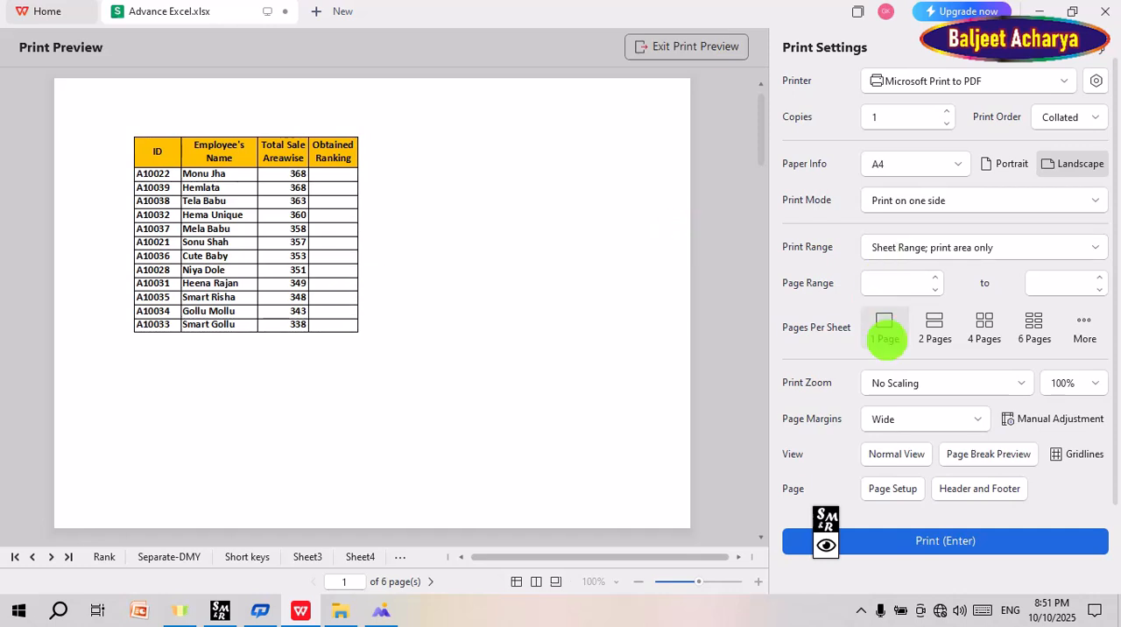
Step: Try printing 4 pages per sheet in the print preview, switch back to 1 page and exit the preview
{"action": "left_click", "coordinate": [985, 328]}
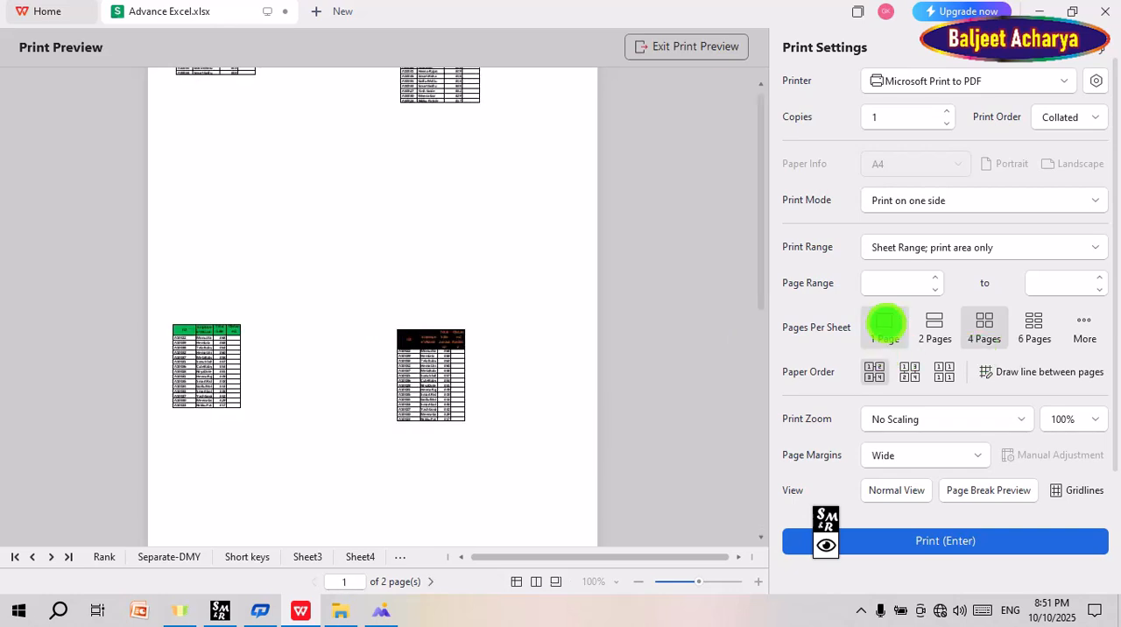
{"action": "left_click", "coordinate": [883, 324]}
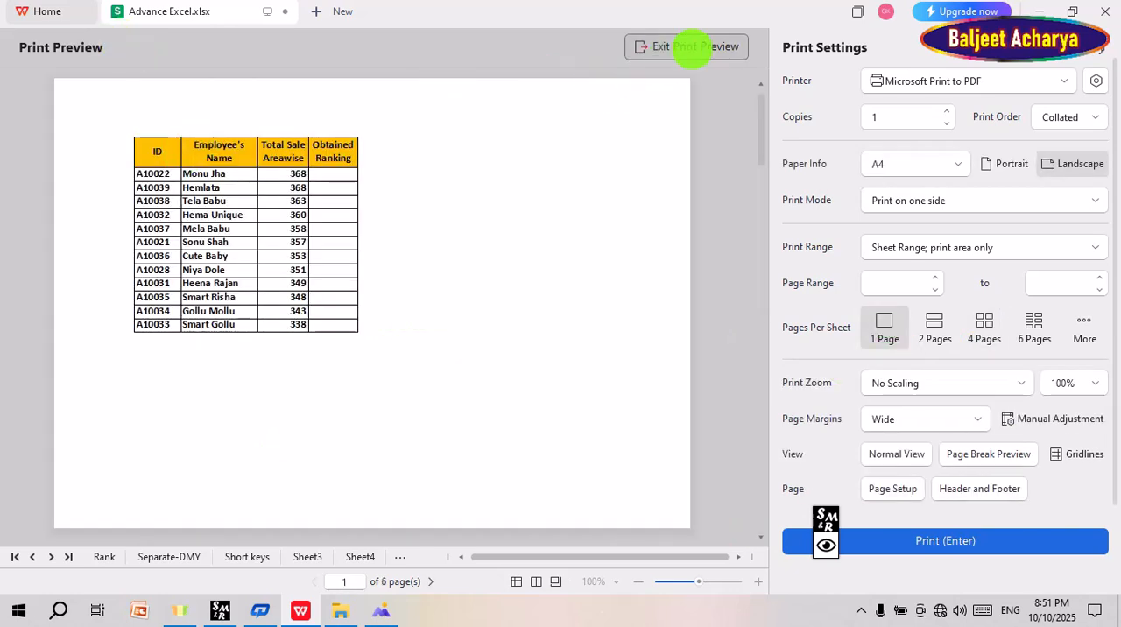
{"action": "left_click", "coordinate": [692, 47]}
Step: Set A1:D7 of the yellow table as the print area and check it in the print preview
{"action": "left_click_drag", "start_coordinate": [61, 203], "coordinate": [314, 347]}
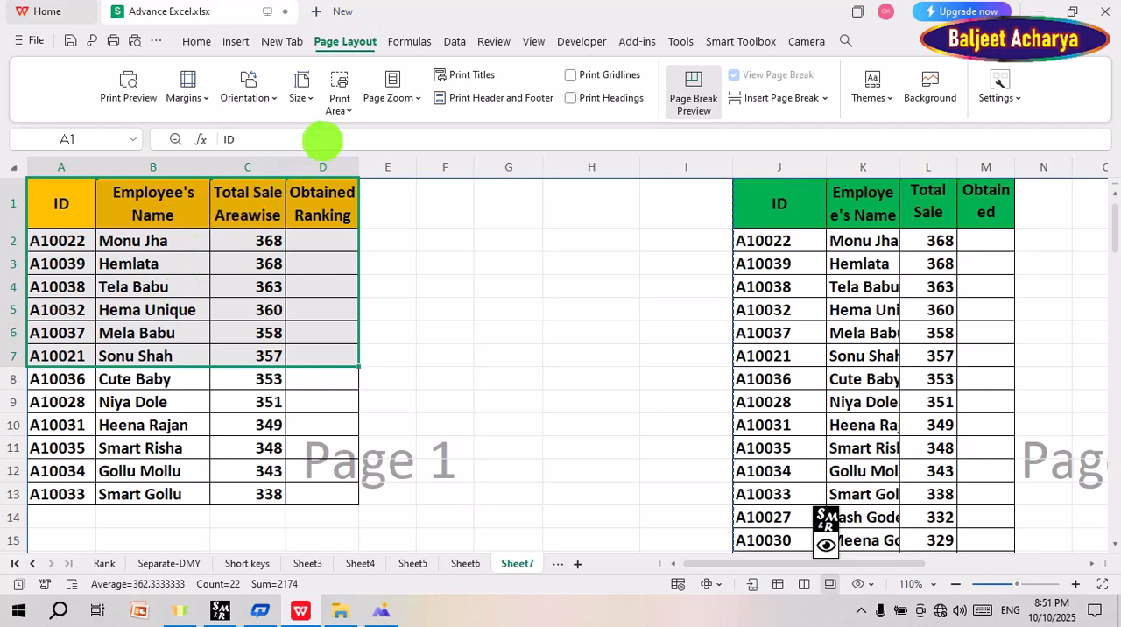
{"action": "left_click", "coordinate": [339, 109]}
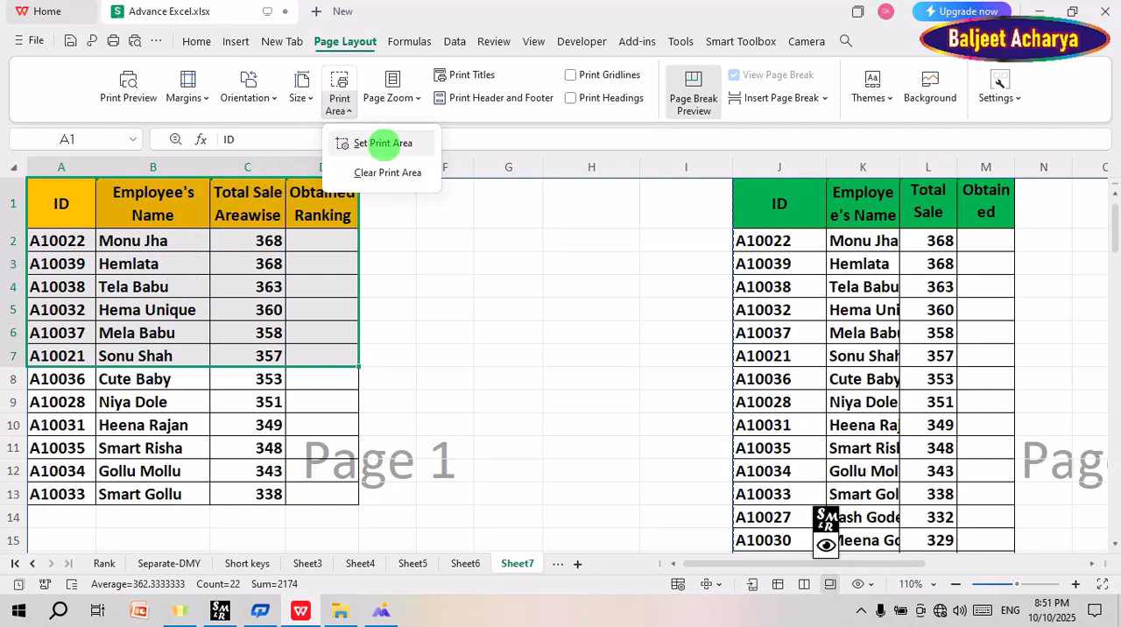
{"action": "left_click", "coordinate": [382, 142]}
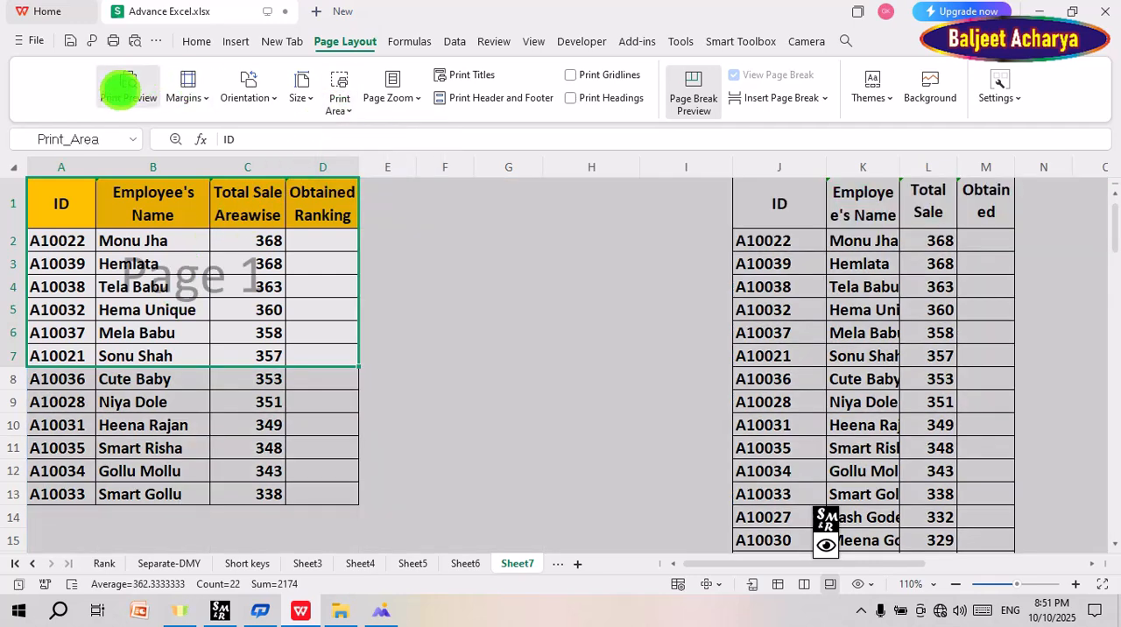
{"action": "left_click", "coordinate": [125, 89]}
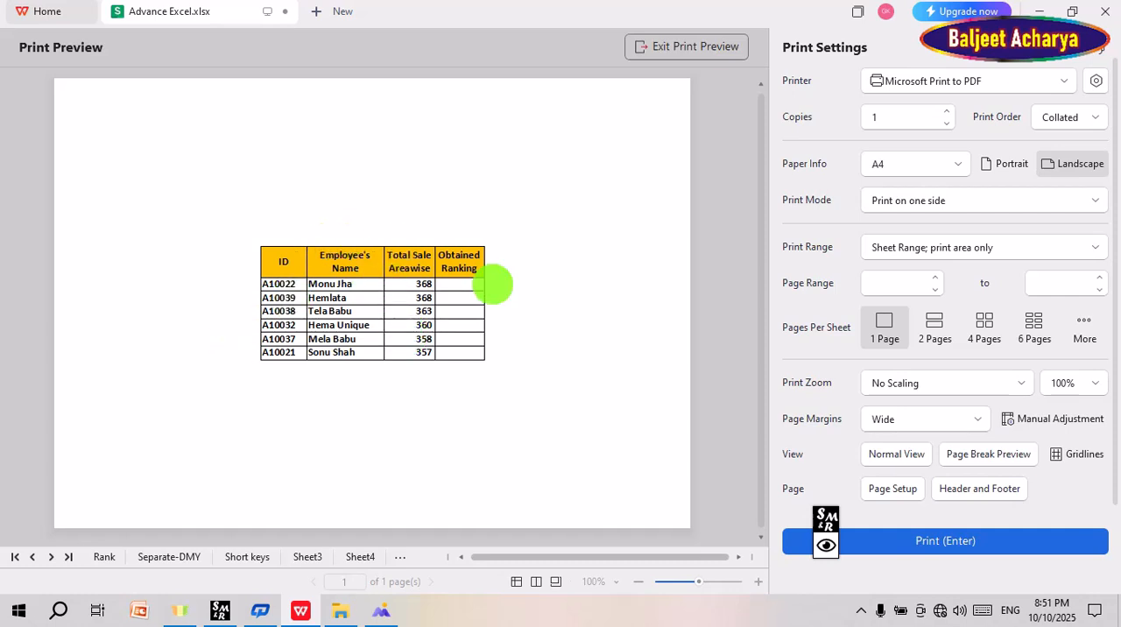
{"action": "key", "text": "Escape"}
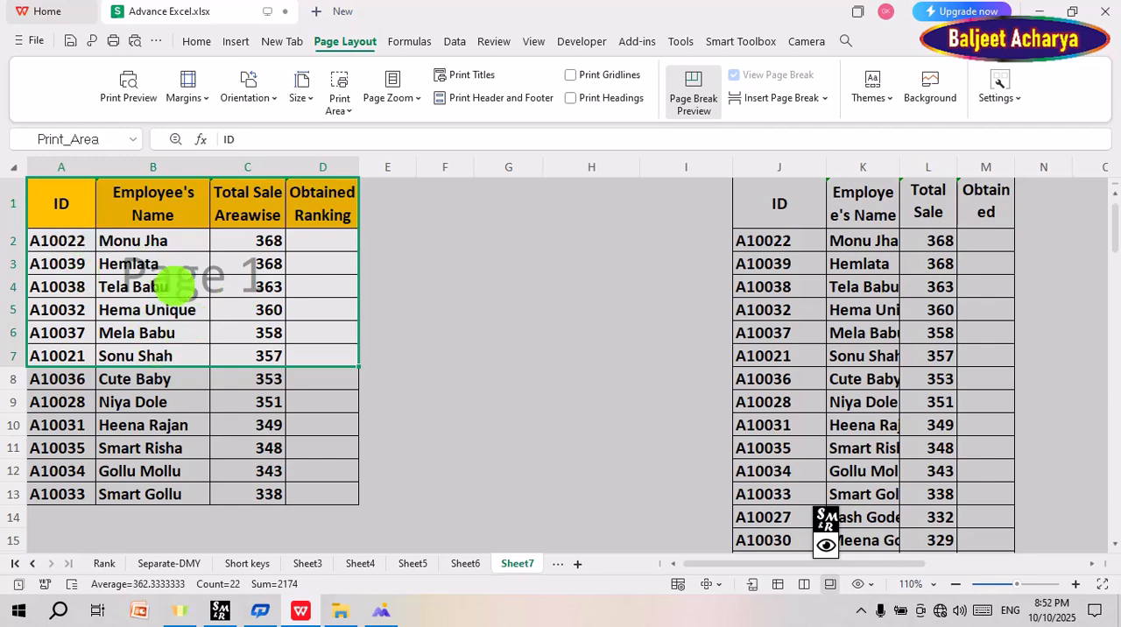
Step: Clear the print area of Sheet7 and deselect the range
{"action": "left_click", "coordinate": [339, 105]}
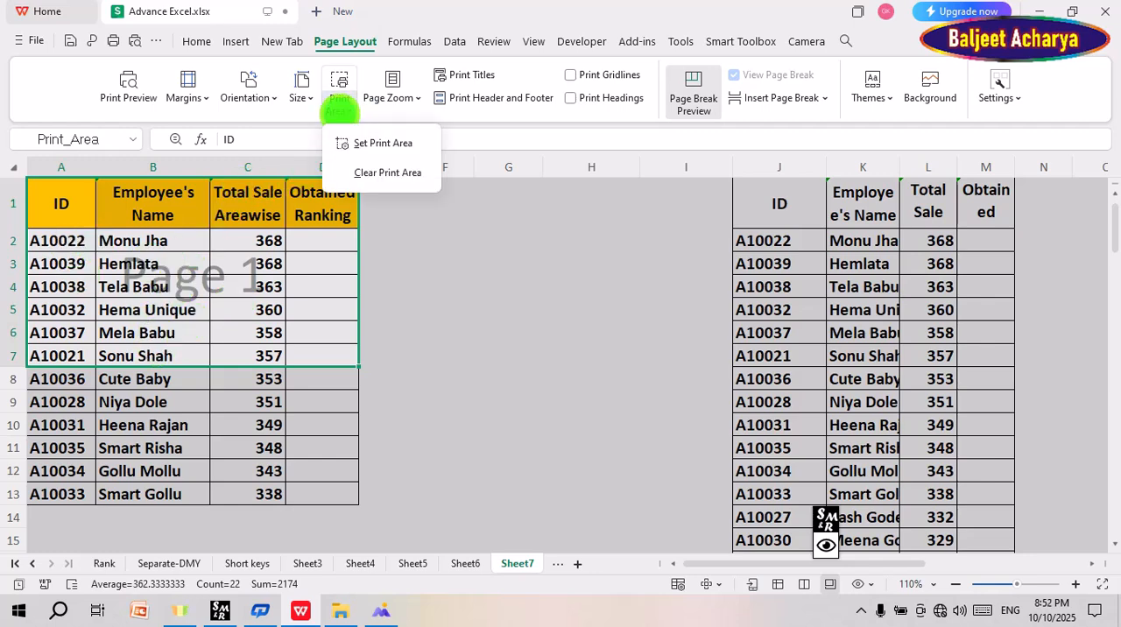
{"action": "left_click", "coordinate": [388, 168]}
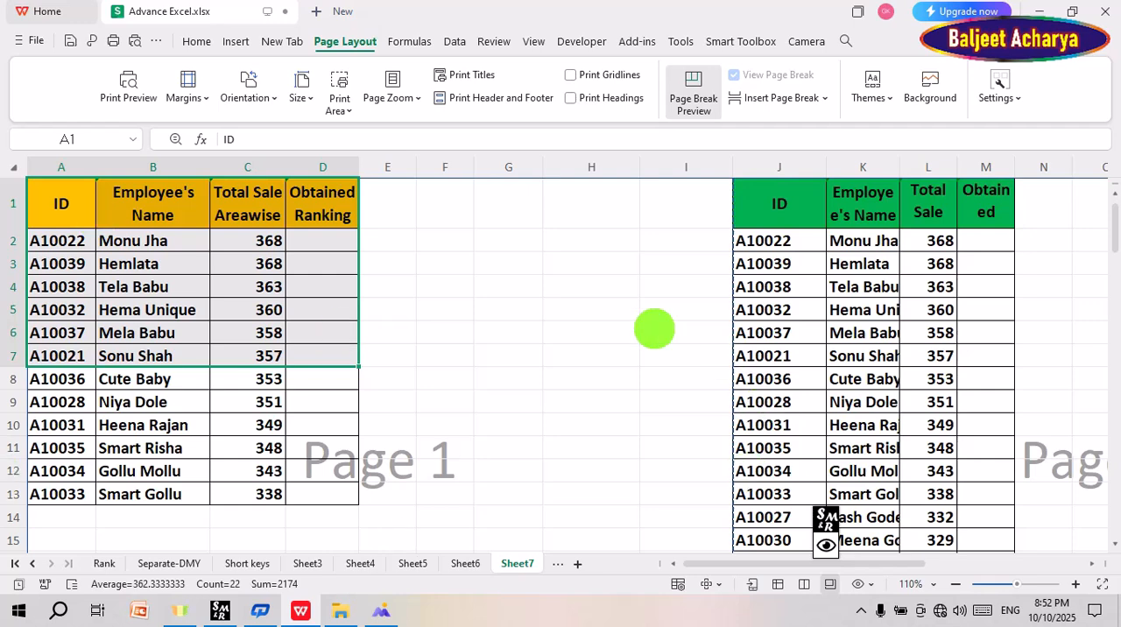
{"action": "left_click", "coordinate": [462, 315]}
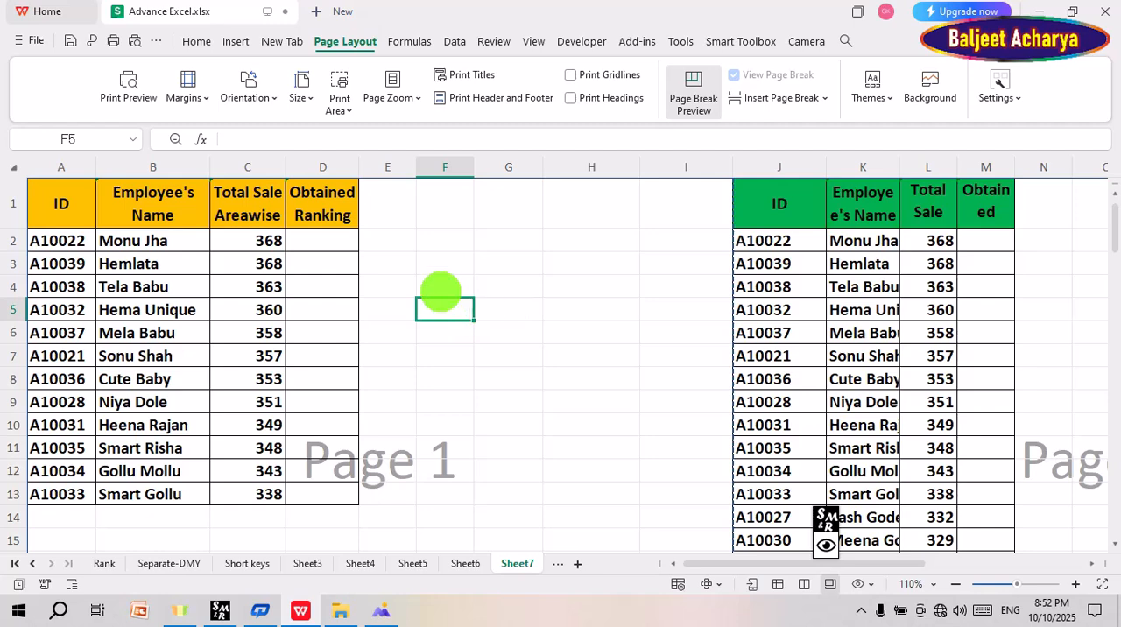
Step: Mark the yellow table and the blank cells F3:H10 beside it, and check in the print preview how they print
{"action": "left_click_drag", "start_coordinate": [60, 201], "coordinate": [316, 491]}
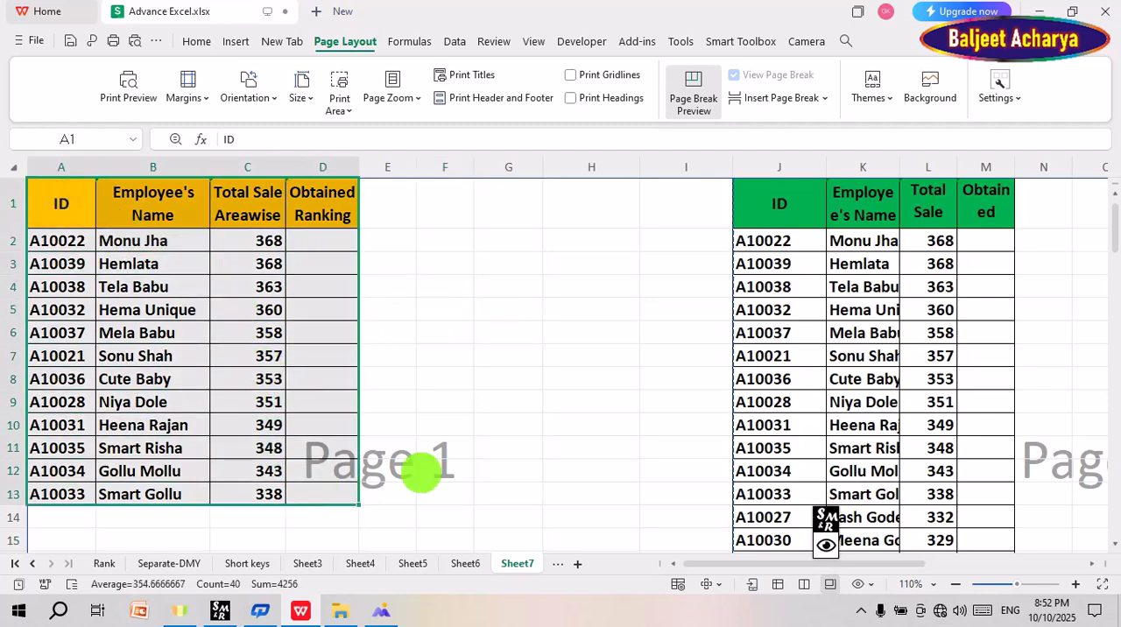
{"action": "left_click", "coordinate": [441, 240]}
{"action": "left_click_drag", "start_coordinate": [441, 240], "coordinate": [620, 448]}
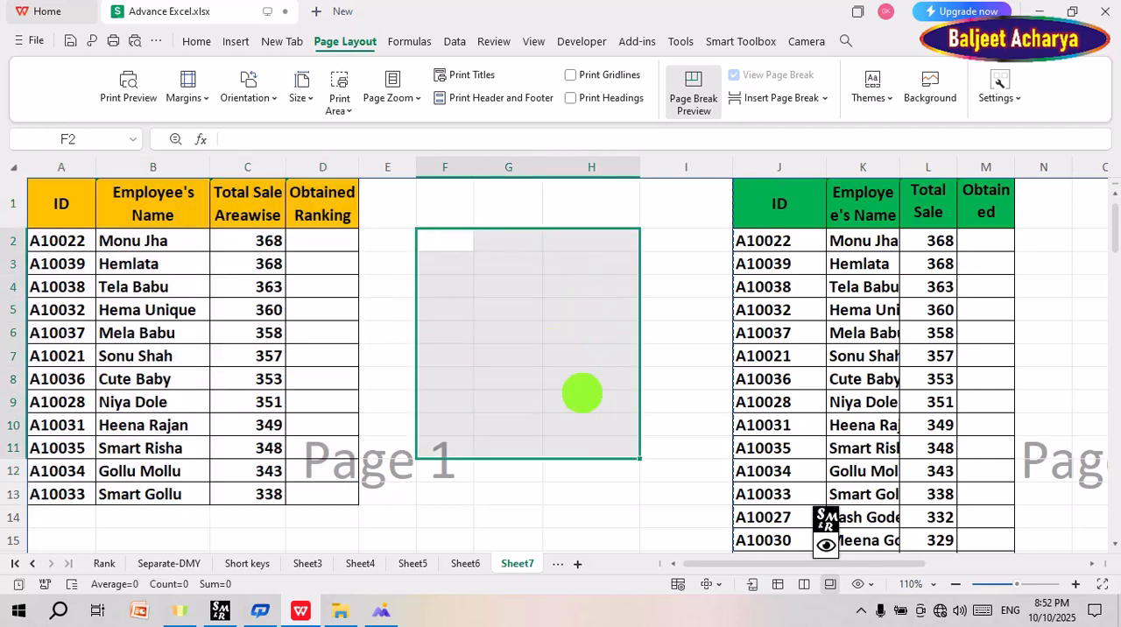
{"action": "left_click_drag", "start_coordinate": [438, 257], "coordinate": [558, 426]}
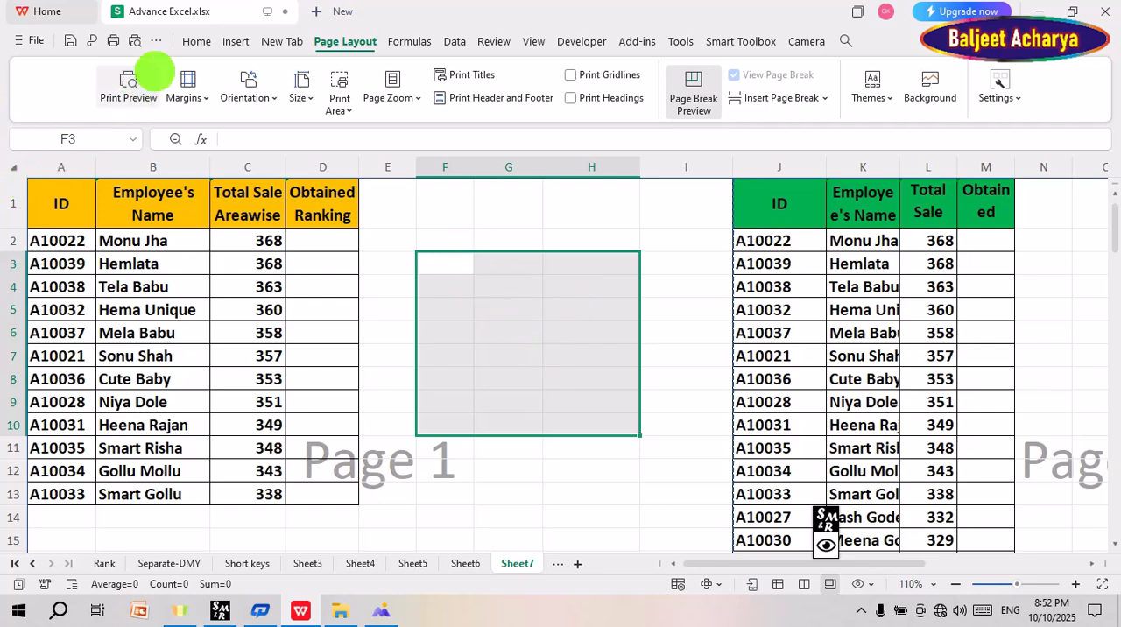
{"action": "left_click", "coordinate": [127, 86]}
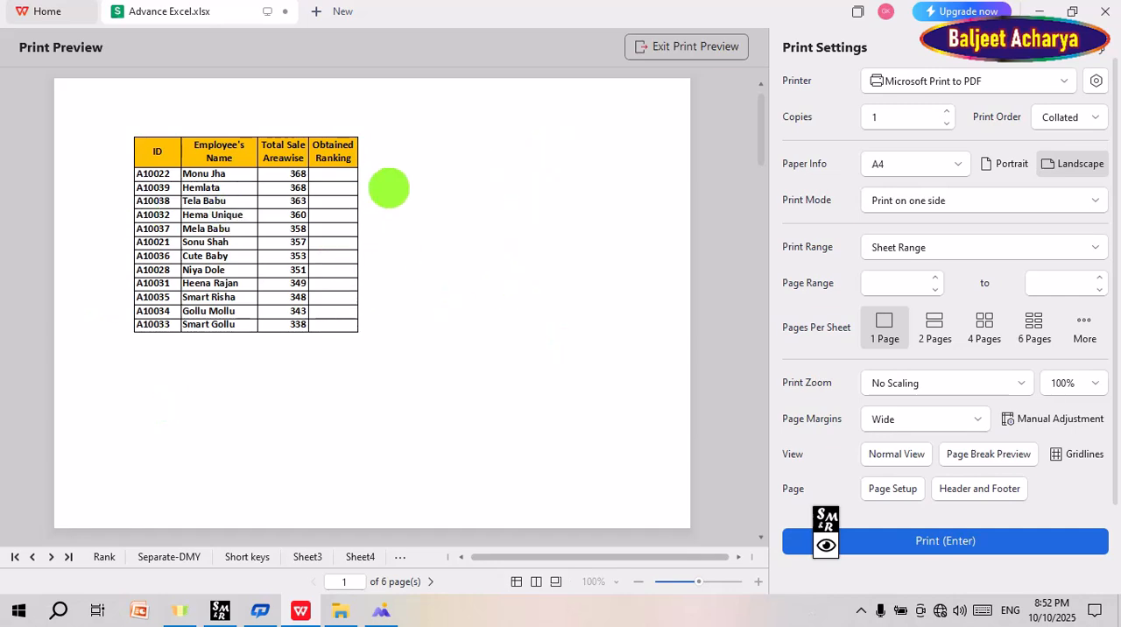
{"action": "left_click", "coordinate": [689, 50]}
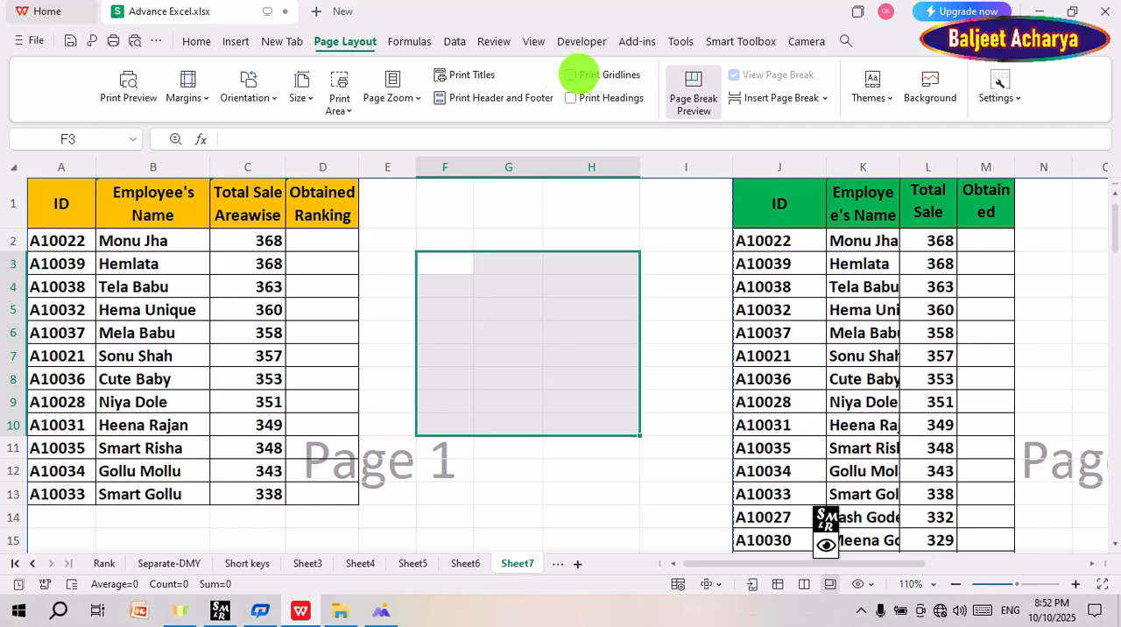
Step: Turn on printing of gridlines and headings and check both in the print preview
{"action": "left_click", "coordinate": [571, 75]}
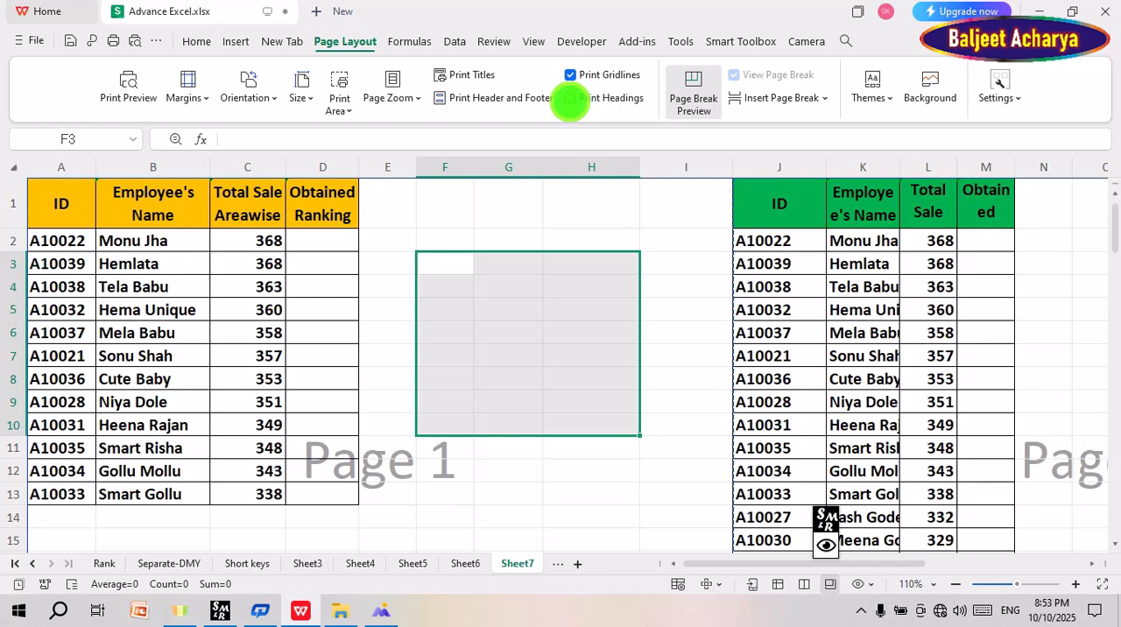
{"action": "left_click", "coordinate": [570, 98]}
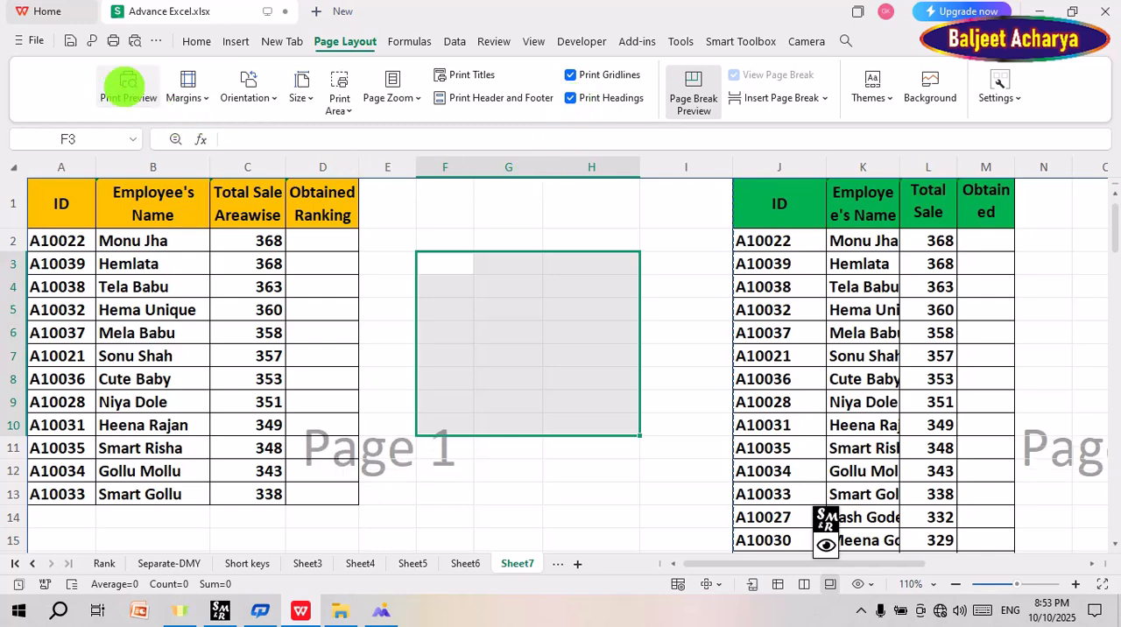
{"action": "left_click", "coordinate": [128, 85]}
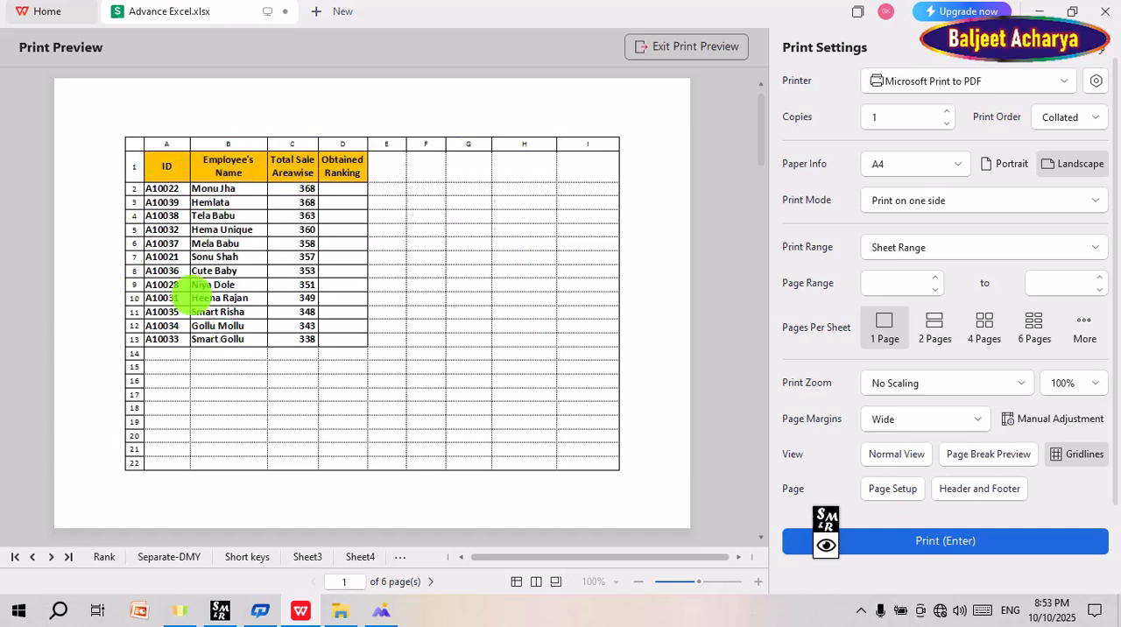
{"action": "left_click", "coordinate": [688, 46]}
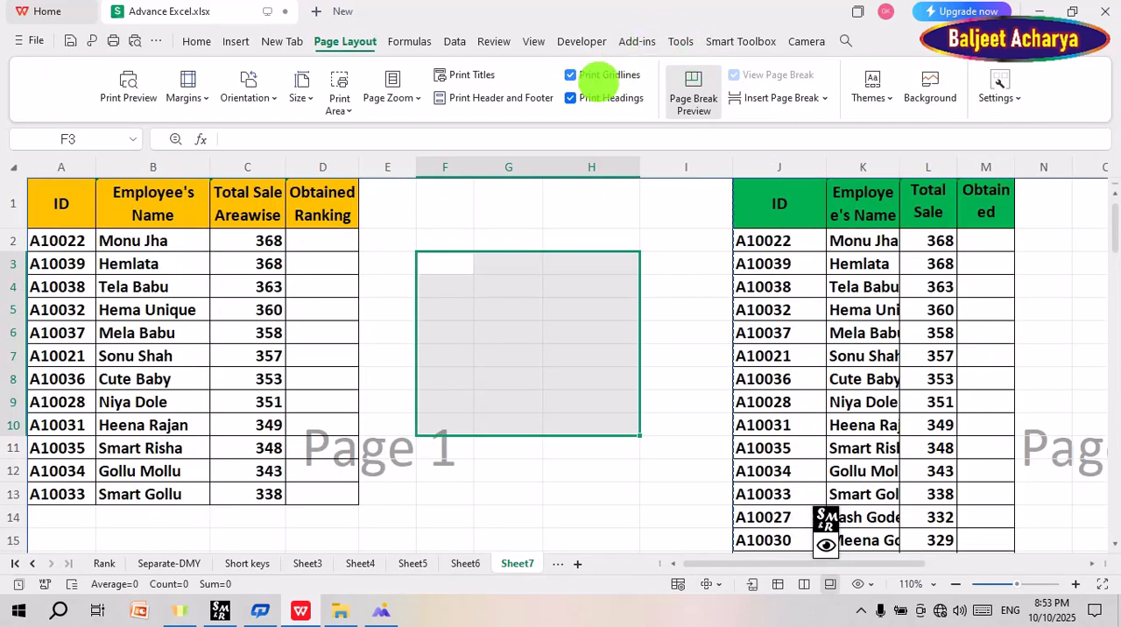
Step: Turn off printing of gridlines and headings again
{"action": "left_click", "coordinate": [571, 97]}
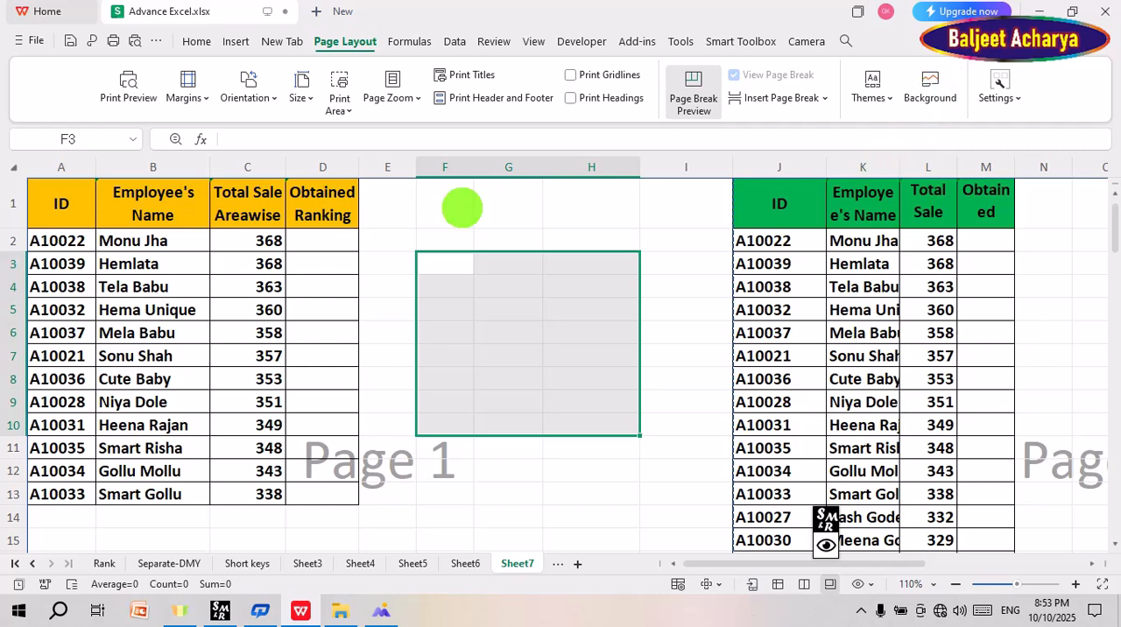
{"action": "left_click", "coordinate": [528, 245]}
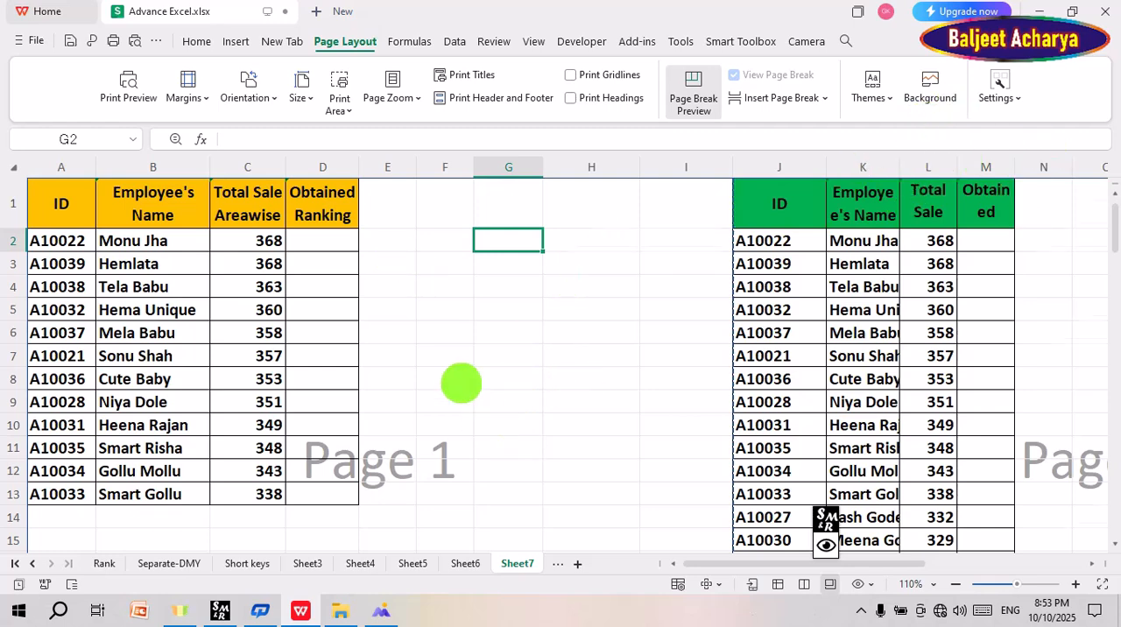
{"action": "scroll", "coordinate": [460, 384], "scroll_direction": "down", "scroll_amount": 4}
{"action": "scroll", "coordinate": [584, 335], "scroll_direction": "up", "scroll_amount": 4}
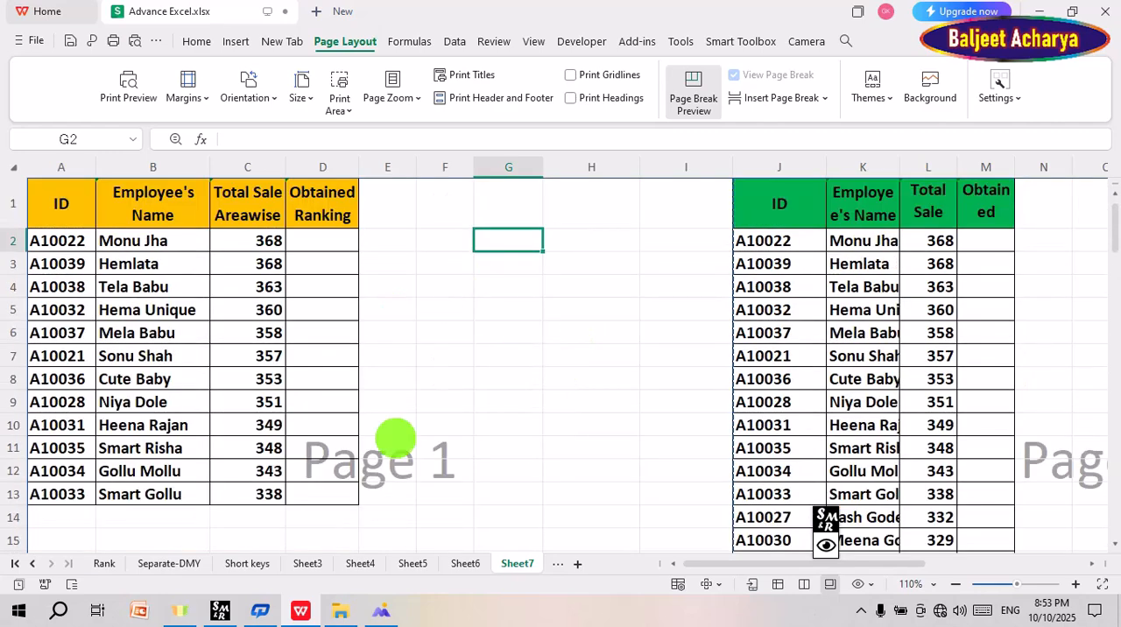
Step: Insert the picture july 14 572.png from the Desktop as the background of Sheet7
{"action": "left_click", "coordinate": [932, 87]}
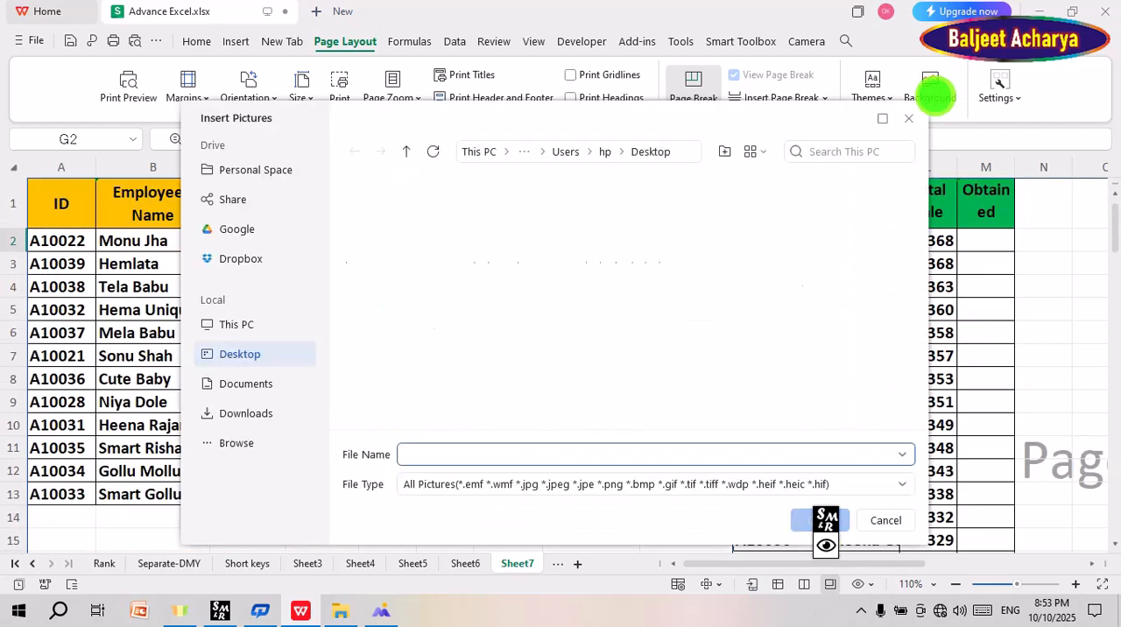
{"action": "scroll", "coordinate": [515, 359], "scroll_direction": "down", "scroll_amount": 5}
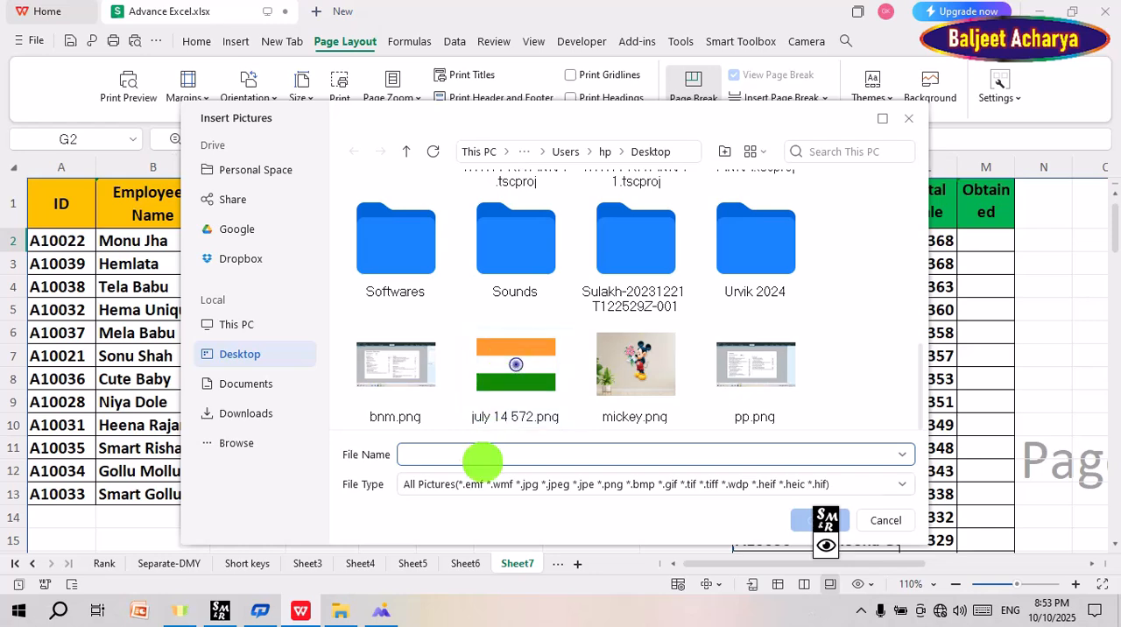
{"action": "left_click", "coordinate": [515, 364]}
{"action": "double_click", "coordinate": [515, 364]}
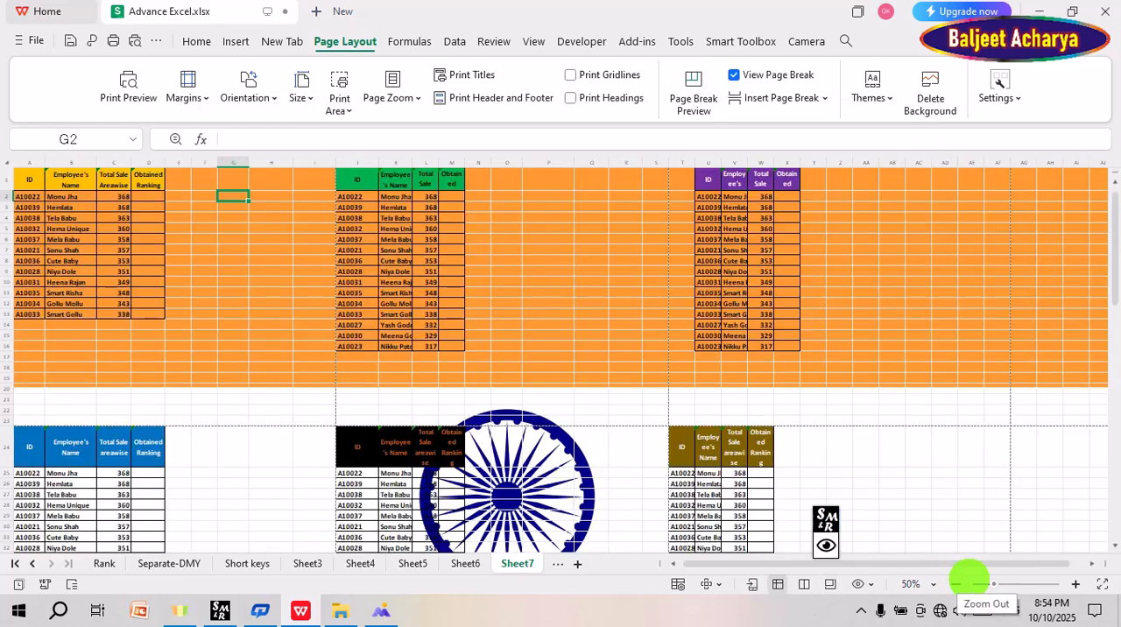
Step: Examine at 110% zoom how the flag background repeats behind the tables and further down the sheet
{"action": "left_click", "coordinate": [1075, 583]}
{"action": "left_click", "coordinate": [1074, 583]}
{"action": "left_click", "coordinate": [1075, 583]}
{"action": "left_click", "coordinate": [1075, 584]}
{"action": "scroll", "coordinate": [228, 282], "scroll_direction": "down", "scroll_amount": 9}
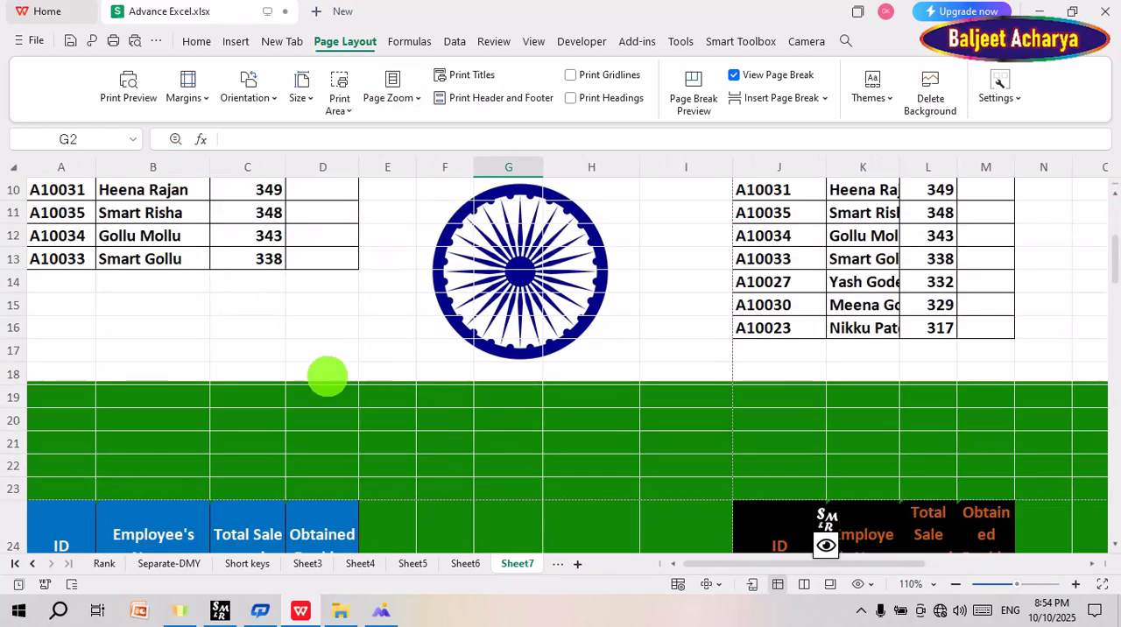
{"action": "scroll", "coordinate": [322, 378], "scroll_direction": "down", "scroll_amount": 12}
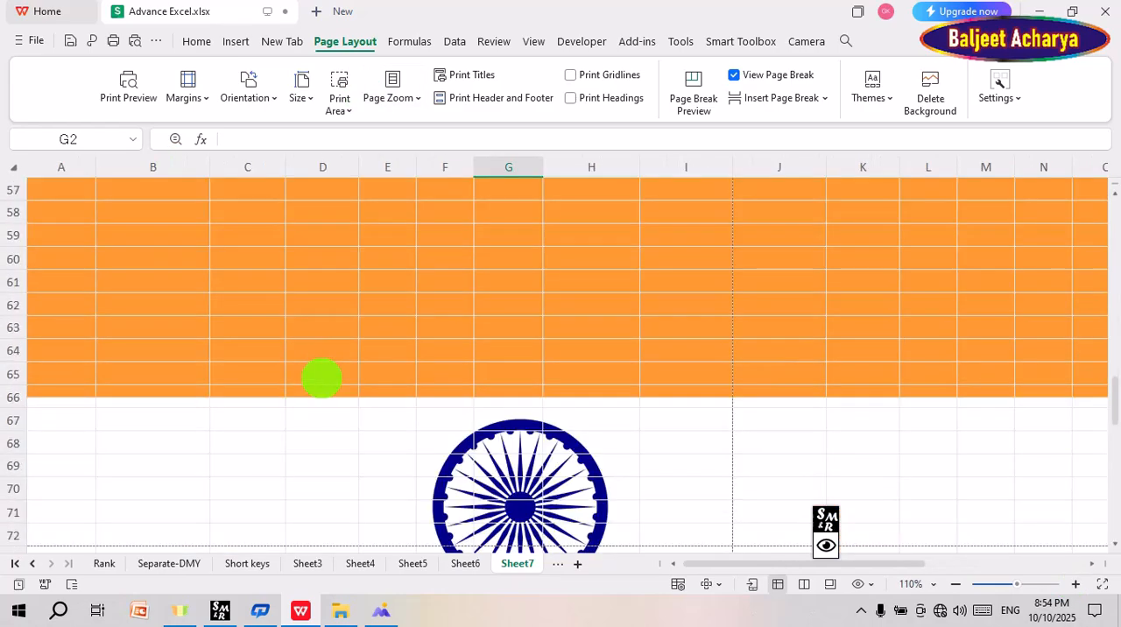
{"action": "scroll", "coordinate": [322, 379], "scroll_direction": "up", "scroll_amount": 7}
{"action": "scroll", "coordinate": [321, 379], "scroll_direction": "up", "scroll_amount": 14}
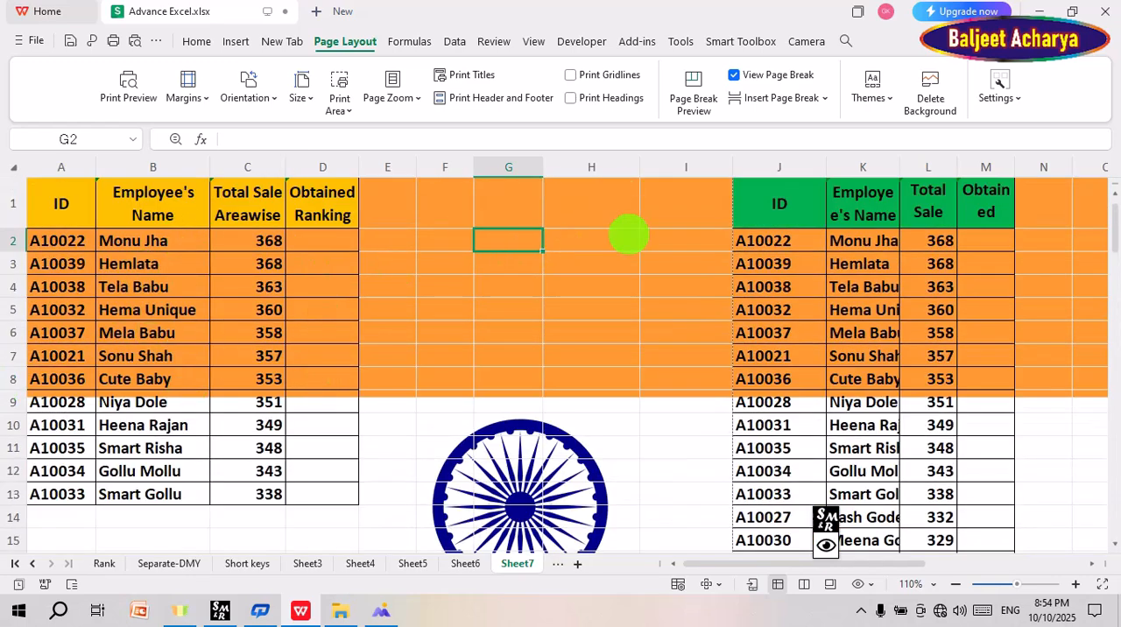
Step: Delete the flag background from Sheet7
{"action": "scroll", "coordinate": [582, 316], "scroll_direction": "down", "scroll_amount": 6}
{"action": "scroll", "coordinate": [583, 316], "scroll_direction": "up", "scroll_amount": 6}
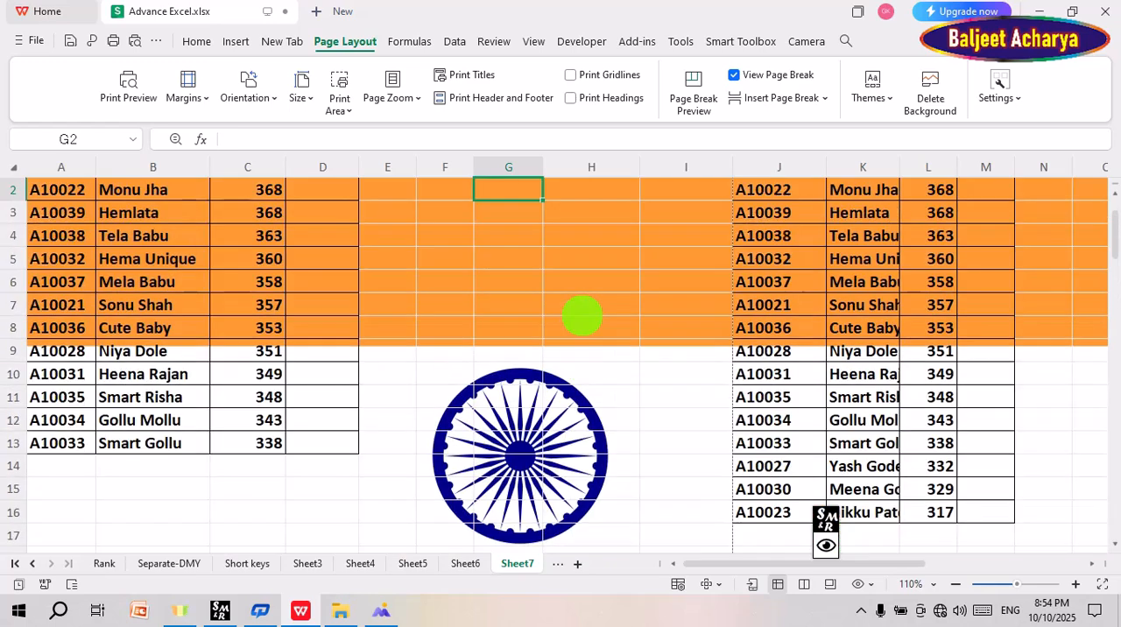
{"action": "scroll", "coordinate": [543, 388], "scroll_direction": "down", "scroll_amount": 3}
{"action": "scroll", "coordinate": [543, 388], "scroll_direction": "up", "scroll_amount": 3}
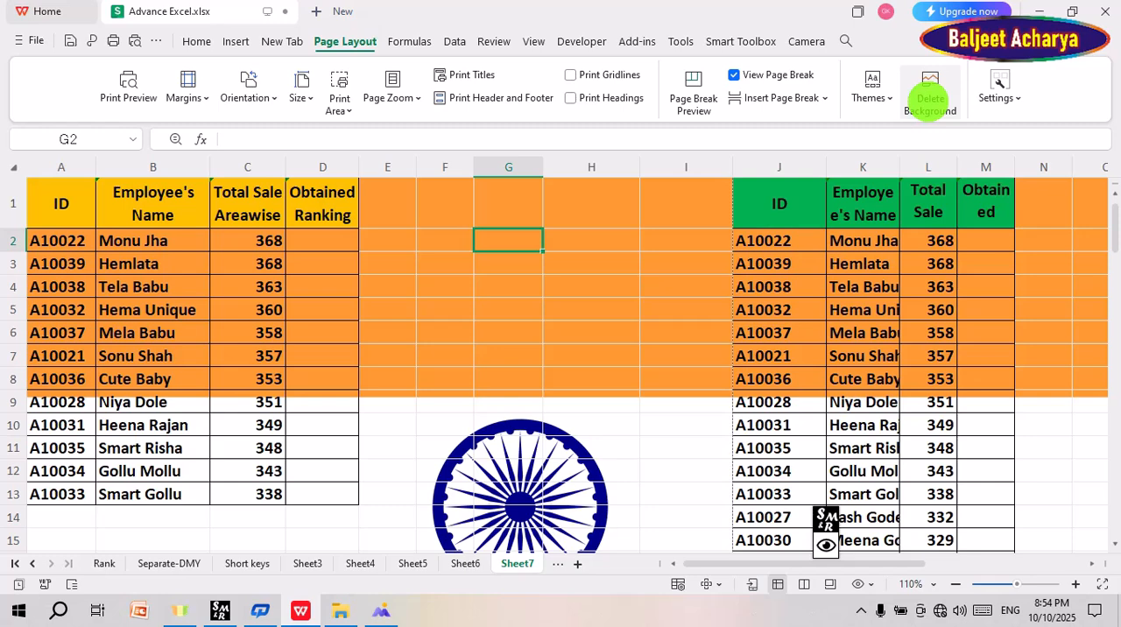
{"action": "left_click", "coordinate": [930, 98]}
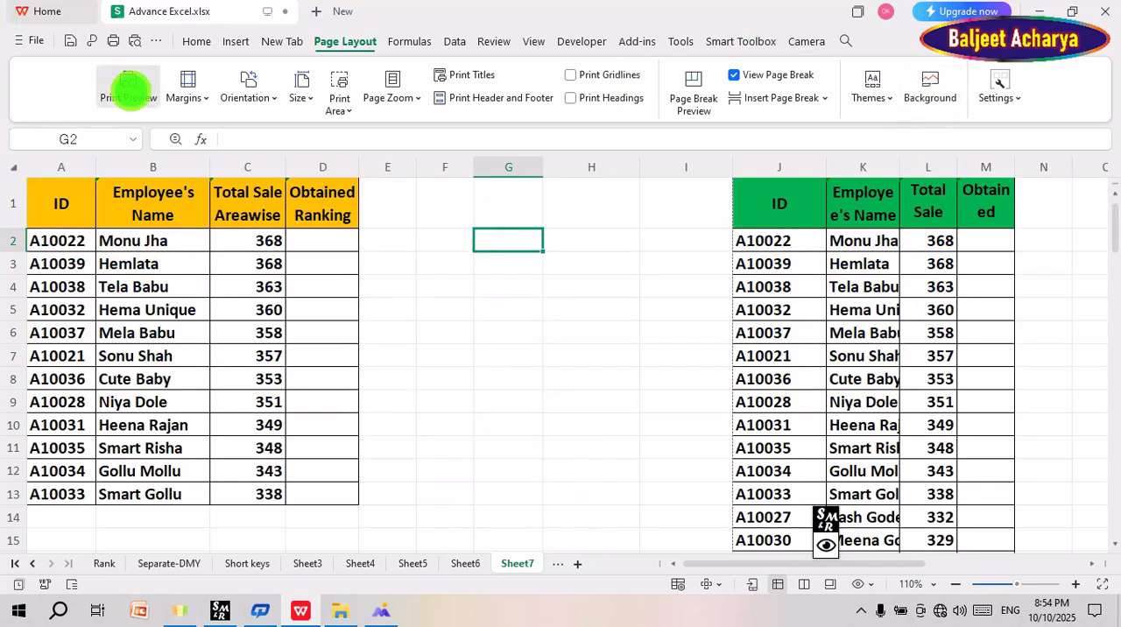
Step: Open the print preview and review the paper sizes and orientation options, keeping A4 and Landscape
{"action": "left_click", "coordinate": [128, 87]}
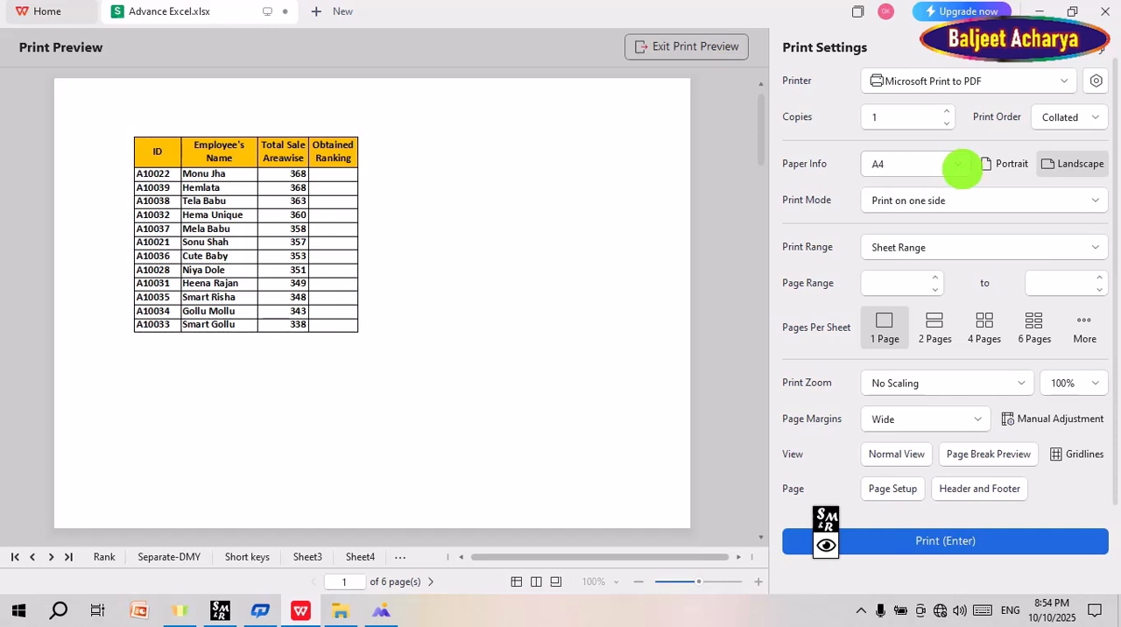
{"action": "left_click", "coordinate": [961, 165]}
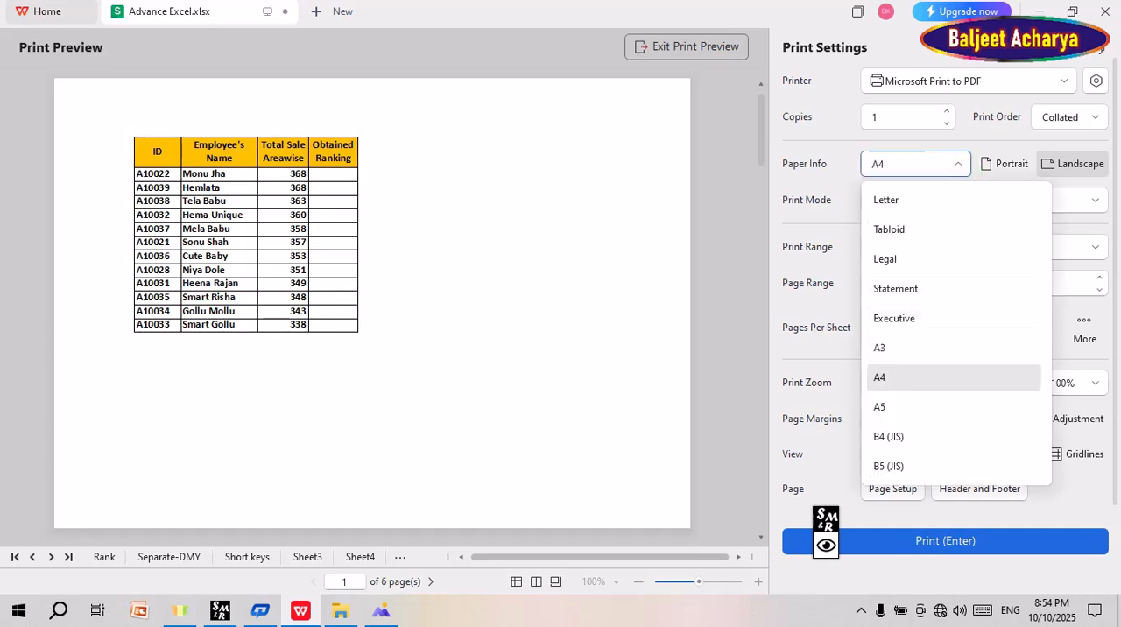
{"action": "left_click", "coordinate": [915, 378]}
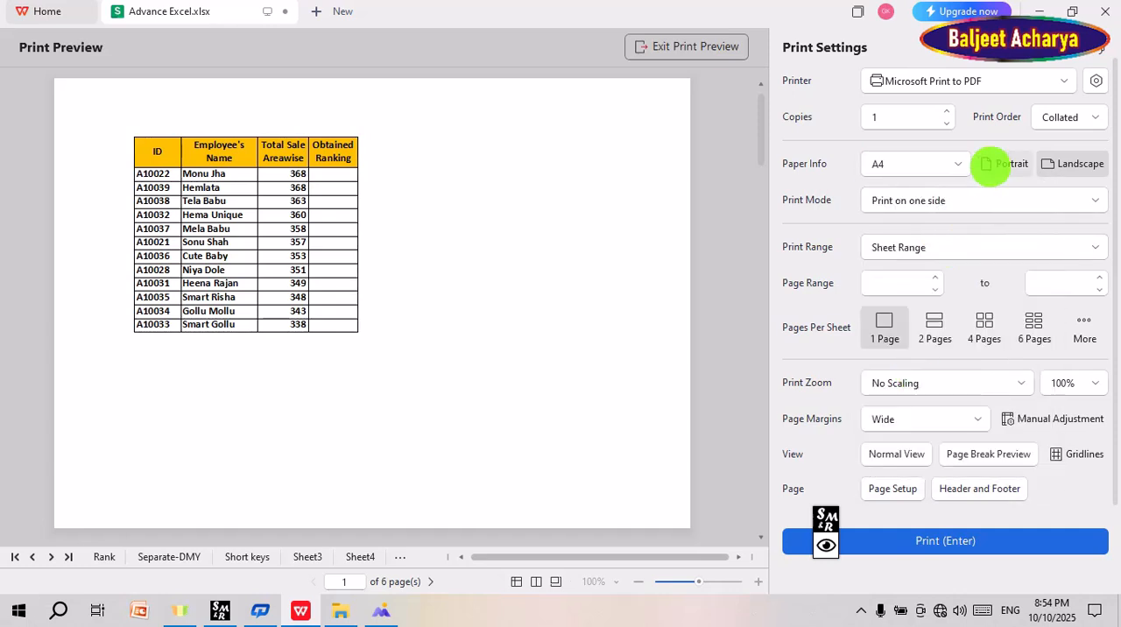
{"action": "left_click", "coordinate": [1057, 166]}
{"action": "left_click", "coordinate": [988, 173]}
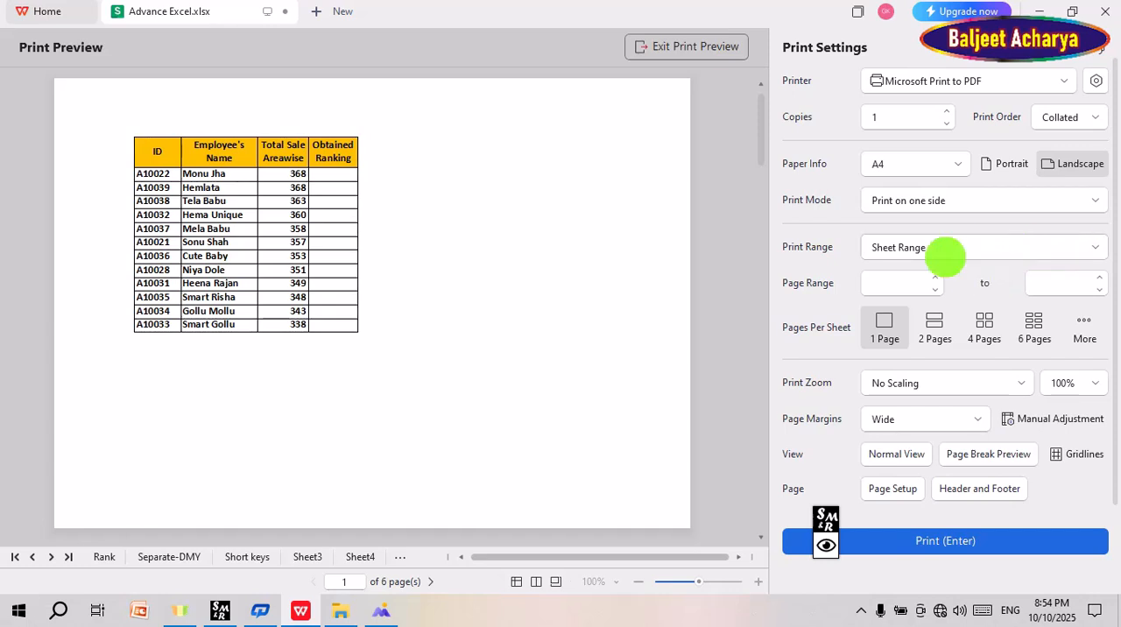
Step: Review the print range options and browse the print previews of Sheet3 and Sheet4
{"action": "left_click", "coordinate": [1087, 248]}
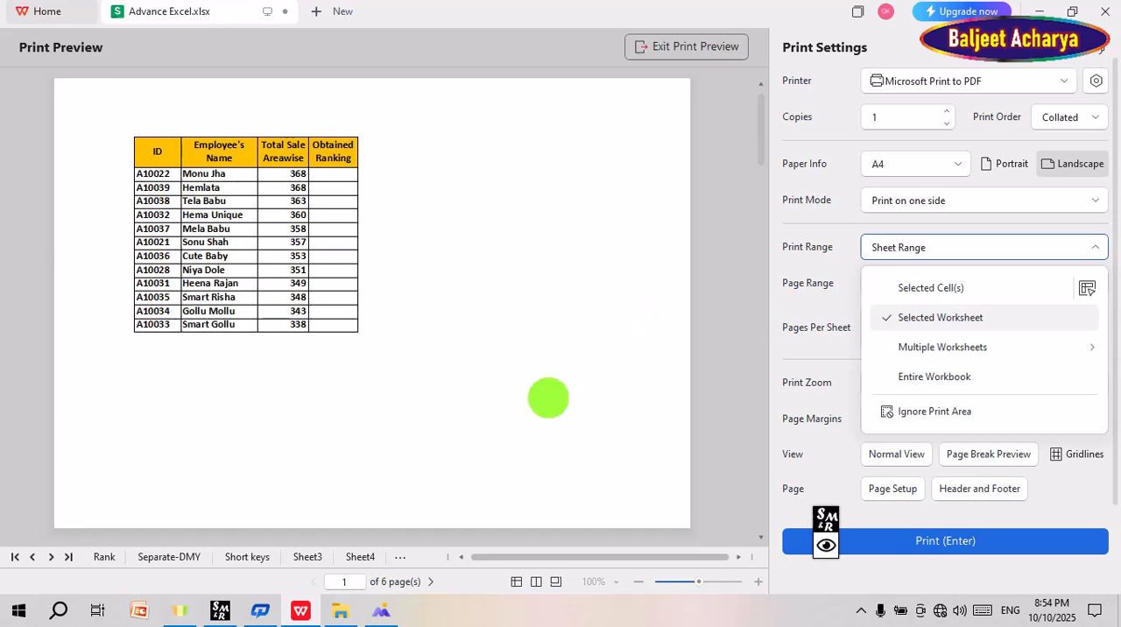
{"action": "left_click", "coordinate": [549, 399]}
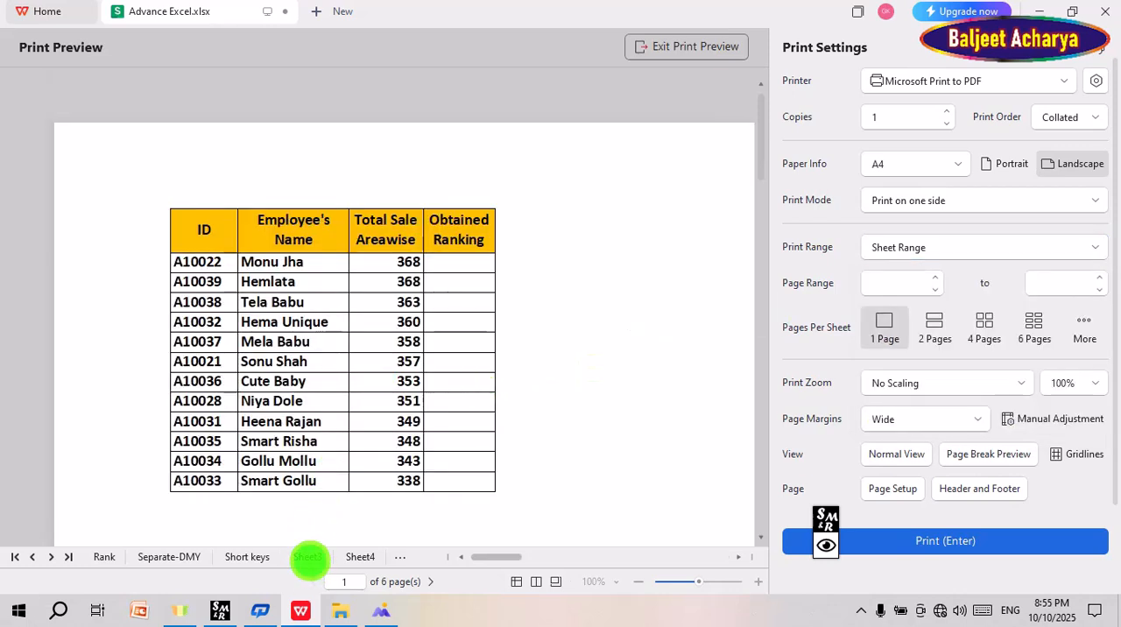
{"action": "left_click", "coordinate": [307, 557]}
{"action": "left_click", "coordinate": [362, 557]}
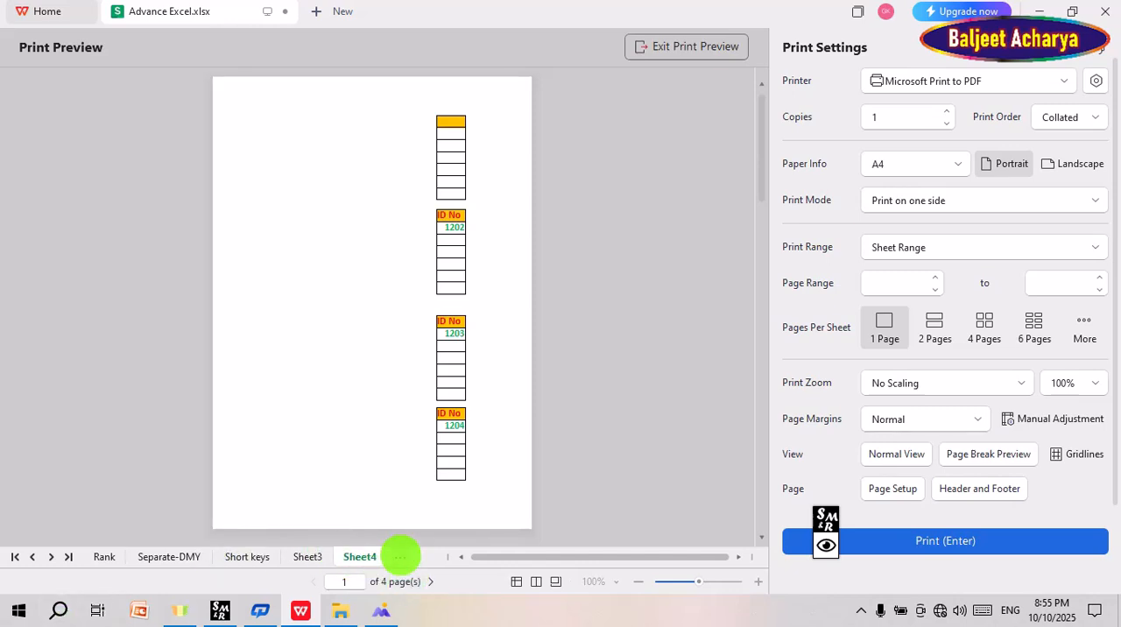
{"action": "left_click", "coordinate": [400, 557]}
{"action": "left_click", "coordinate": [435, 520]}
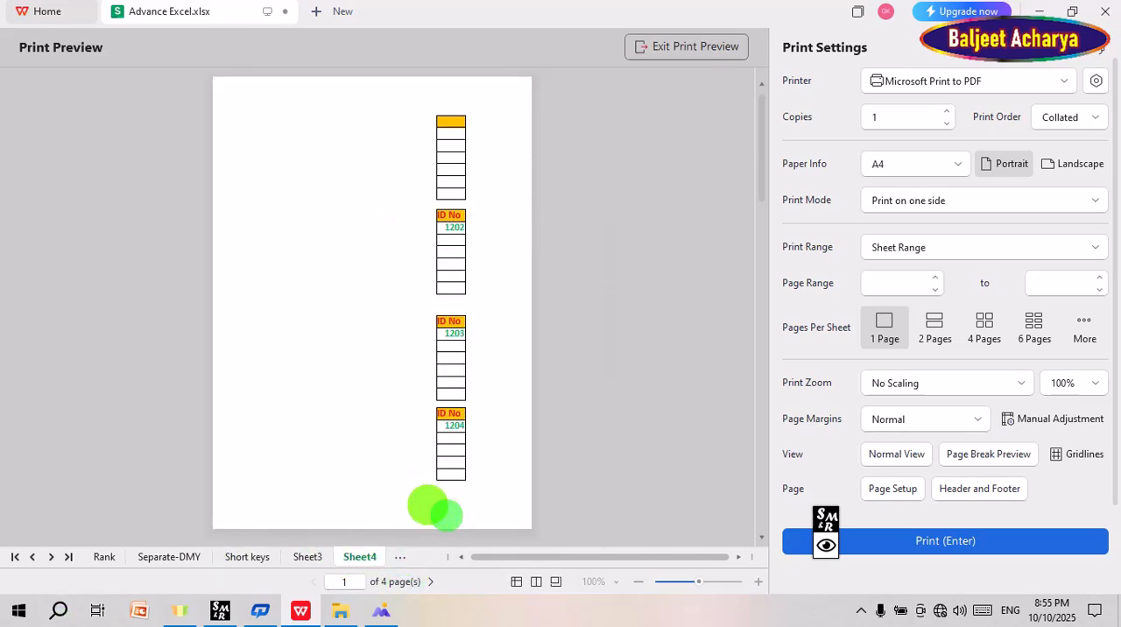
{"action": "left_click", "coordinate": [317, 557]}
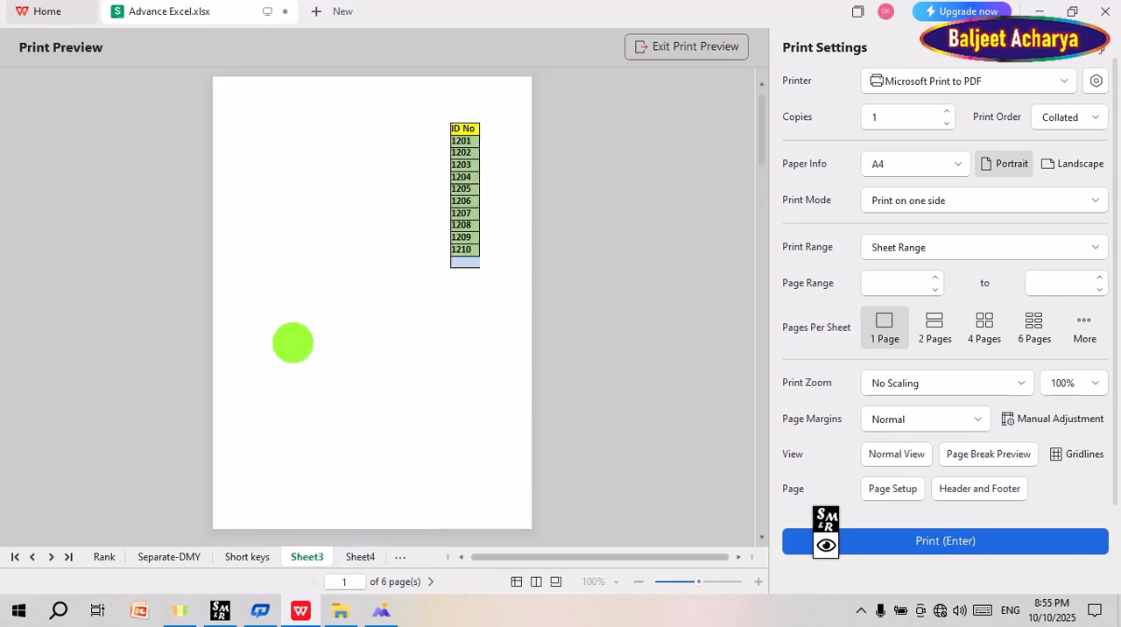
{"action": "scroll", "coordinate": [292, 340], "scroll_direction": "down", "scroll_amount": 5}
{"action": "scroll", "coordinate": [292, 340], "scroll_direction": "down", "scroll_amount": 3}
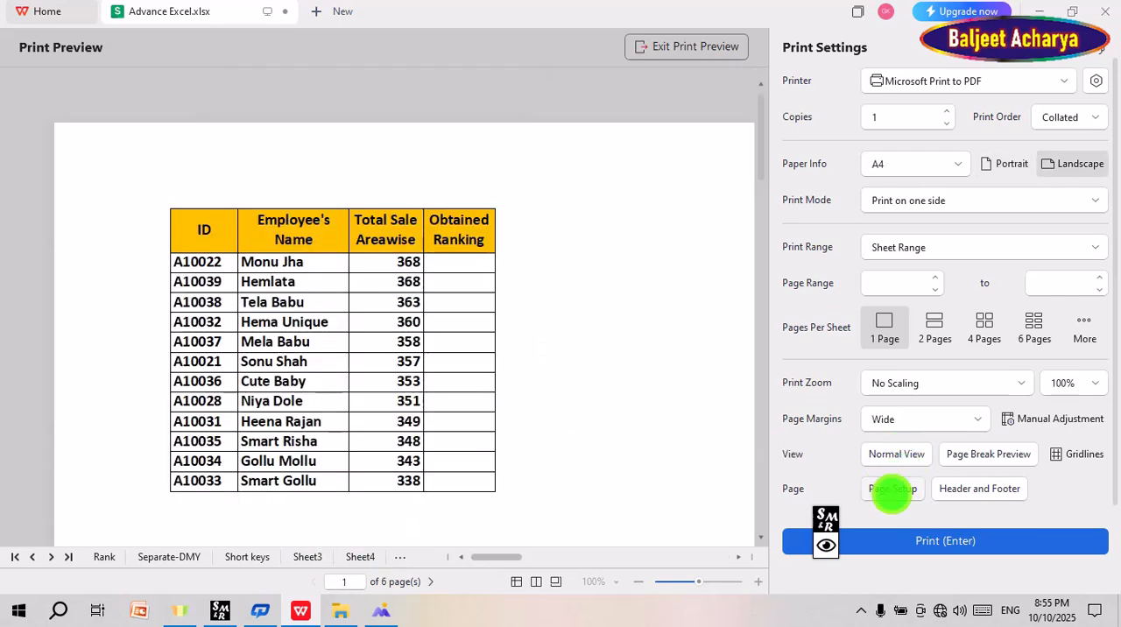
Step: Open the page setup from the print preview and set the page header to Page 1
{"action": "left_click", "coordinate": [891, 489]}
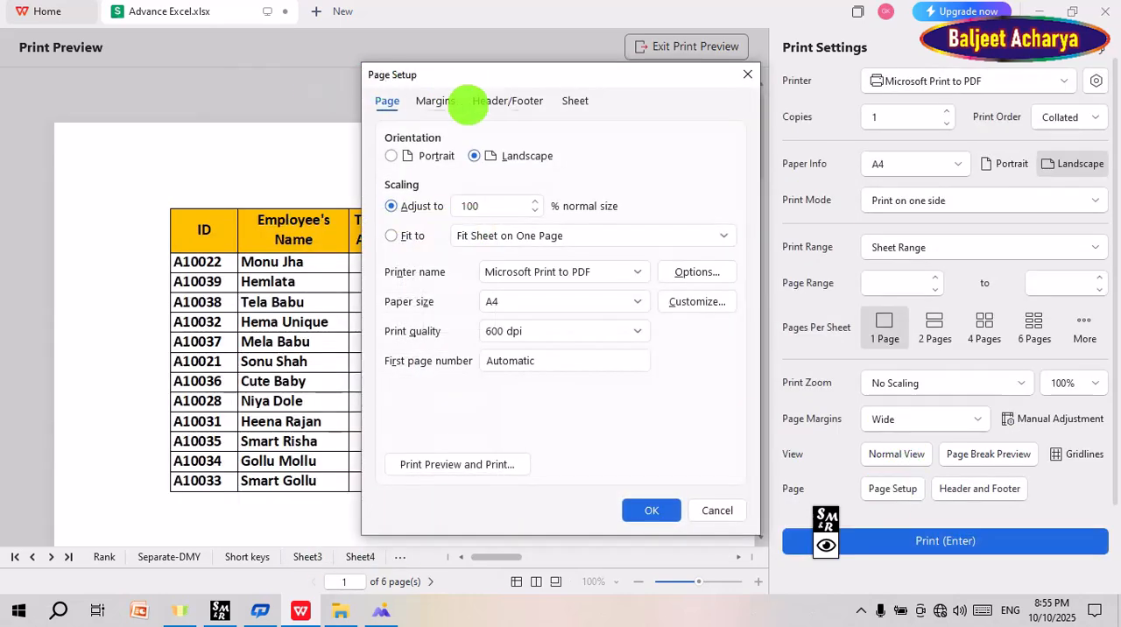
{"action": "left_click", "coordinate": [505, 101]}
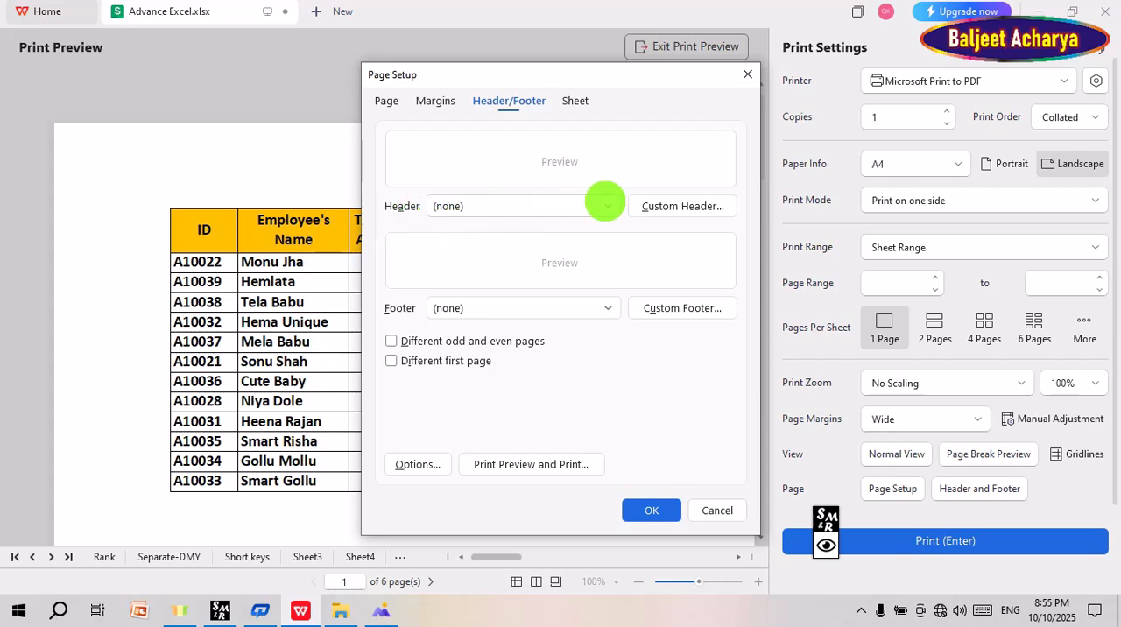
{"action": "left_click", "coordinate": [604, 204]}
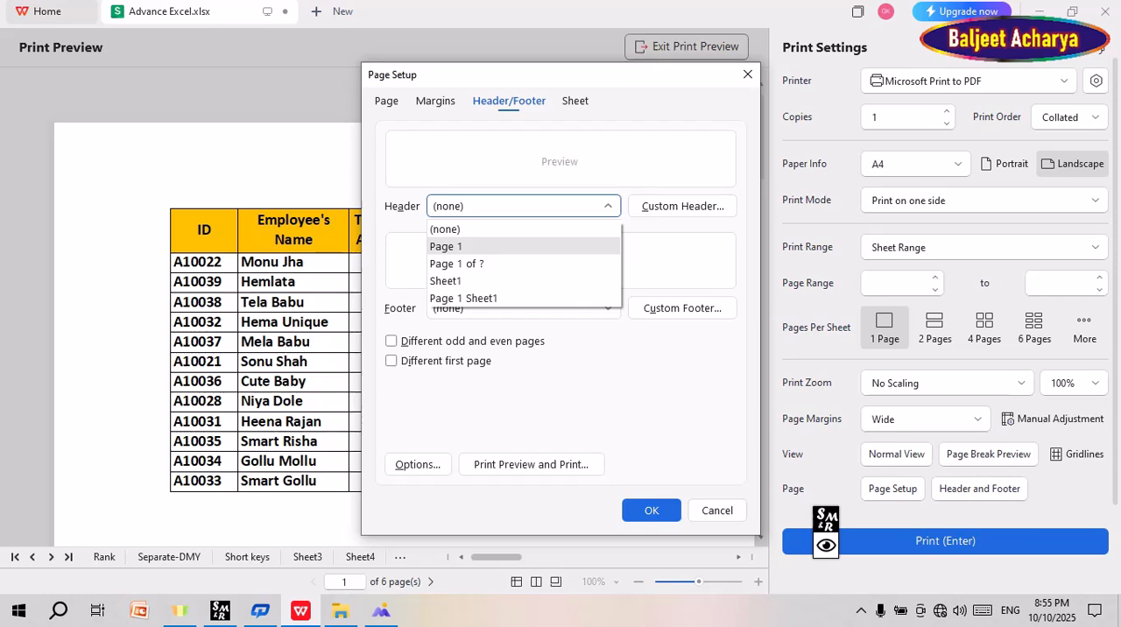
{"action": "left_click", "coordinate": [476, 246]}
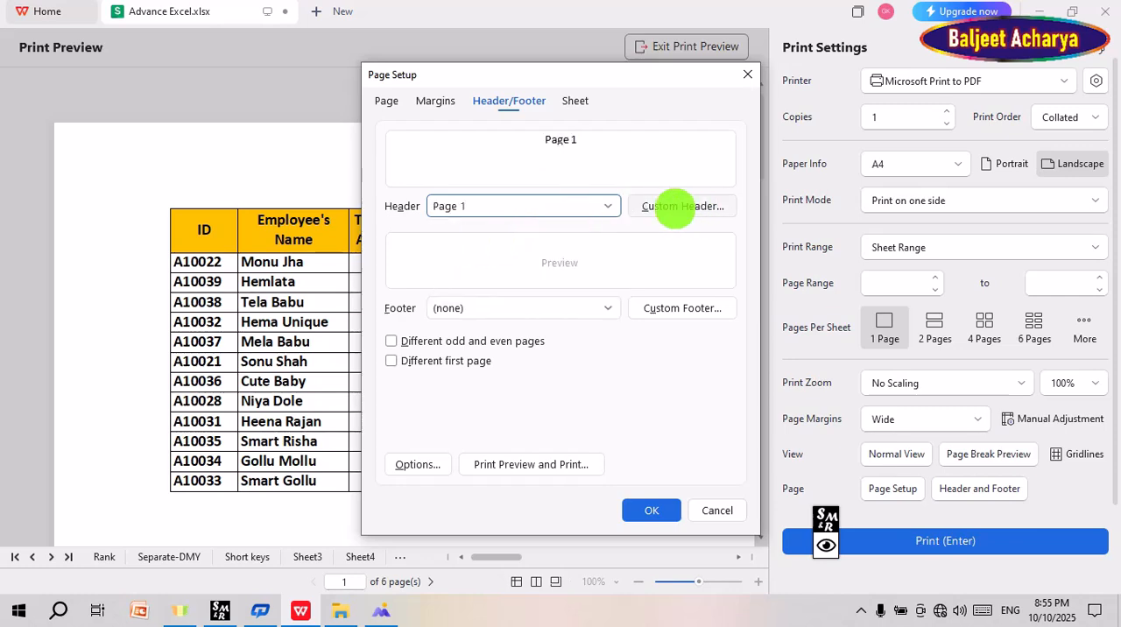
Step: Replace the header's center section text with Alapan Trading Company and check it on the previewed page
{"action": "left_click", "coordinate": [683, 206]}
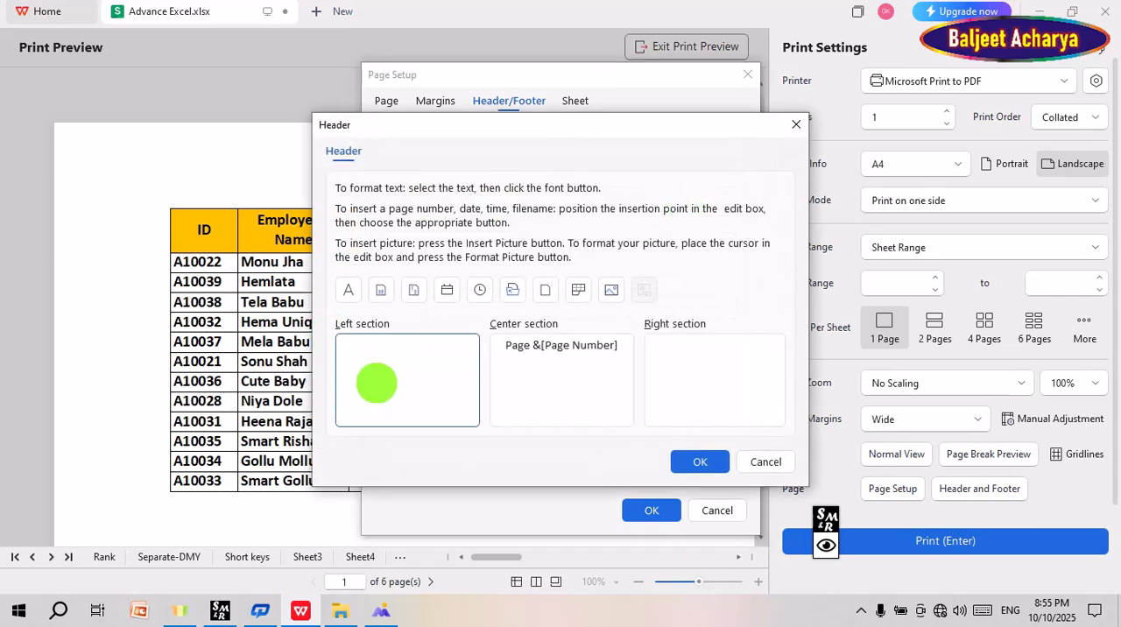
{"action": "left_click", "coordinate": [558, 368]}
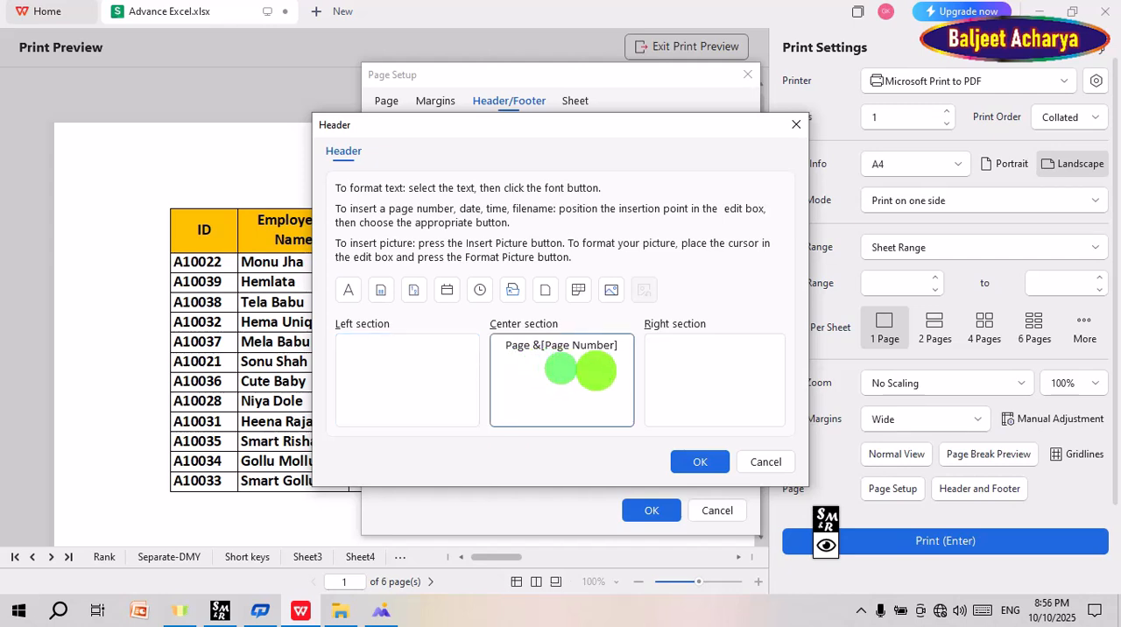
{"action": "left_click_drag", "start_coordinate": [618, 345], "coordinate": [488, 344]}
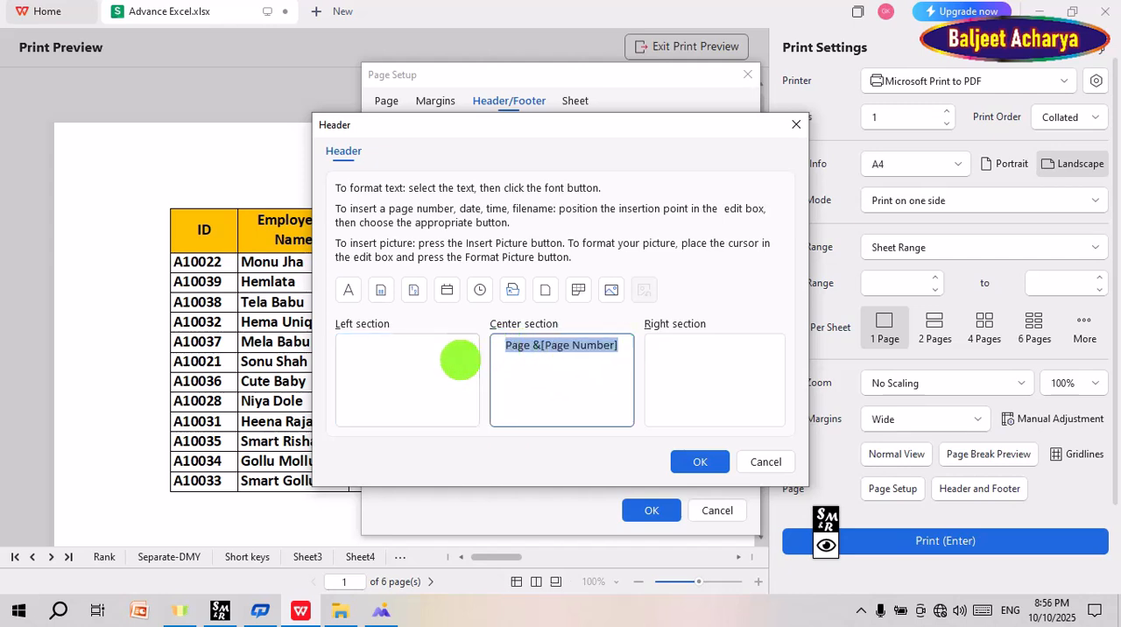
{"action": "mouse_move", "coordinate": [366, 604]}
{"action": "type", "text": "Alapan Trading Company"}
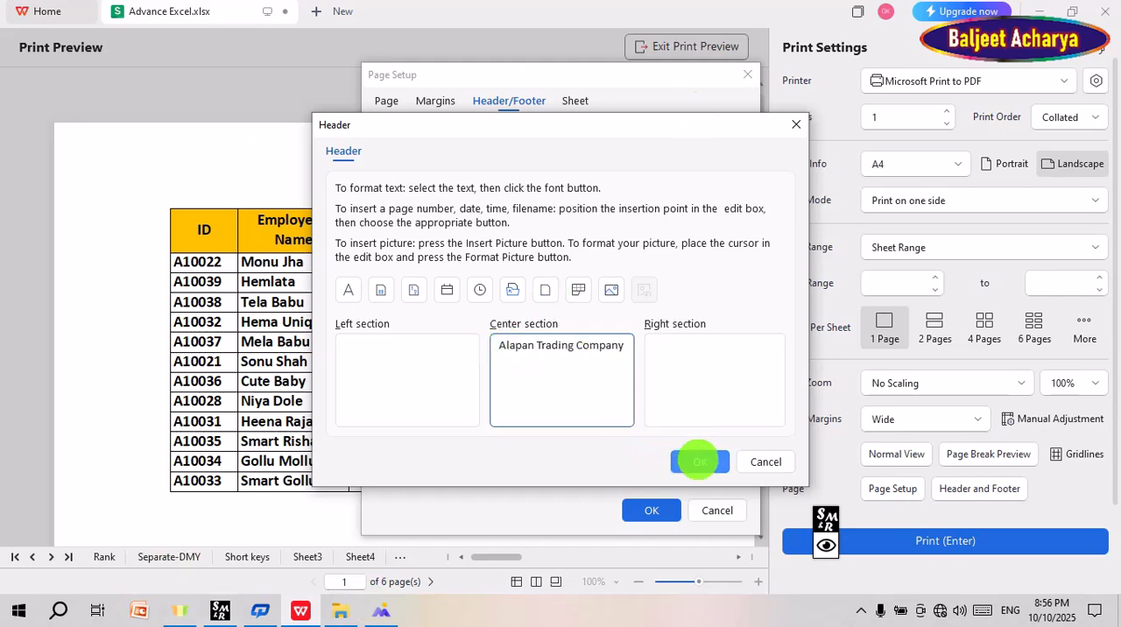
{"action": "left_click", "coordinate": [696, 459]}
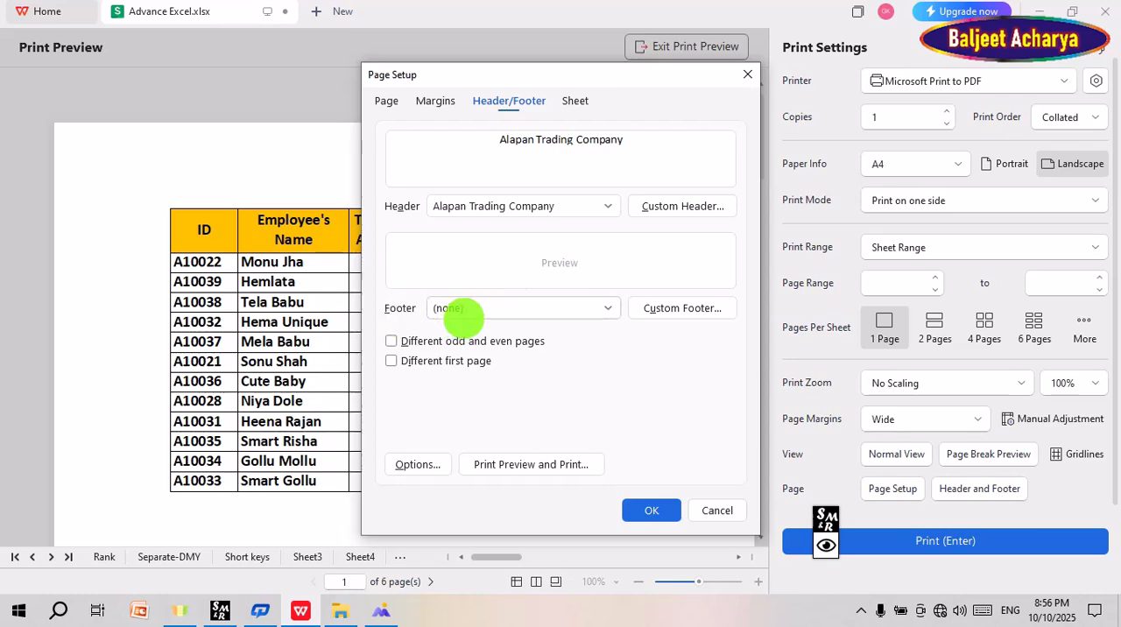
{"action": "left_click_drag", "start_coordinate": [503, 75], "coordinate": [832, 40]}
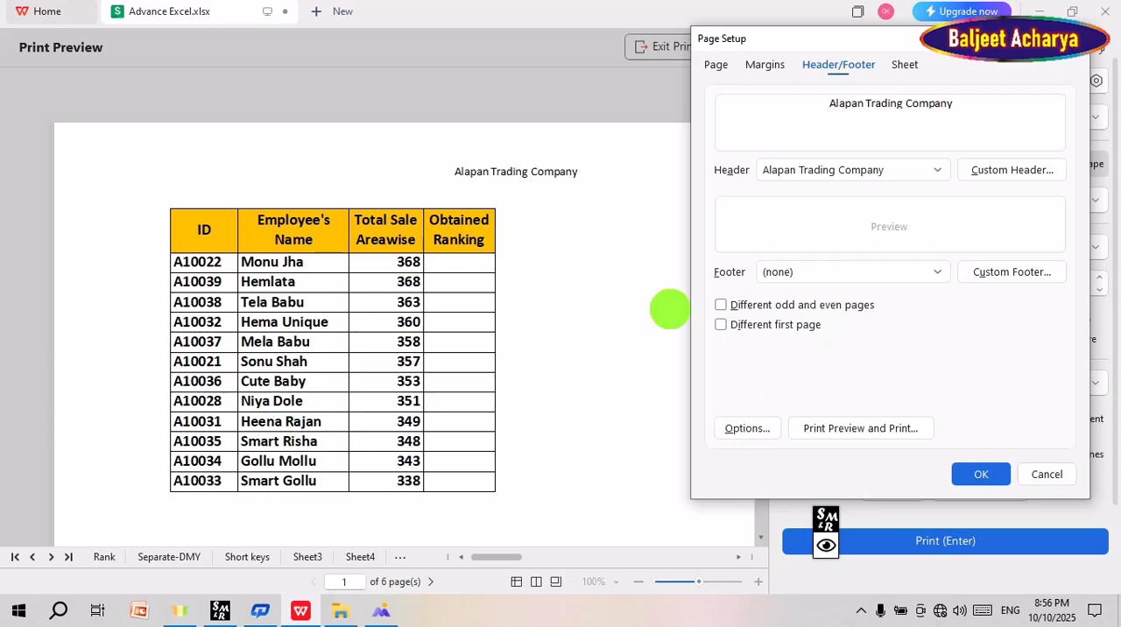
{"action": "left_click_drag", "start_coordinate": [897, 39], "coordinate": [544, 77]}
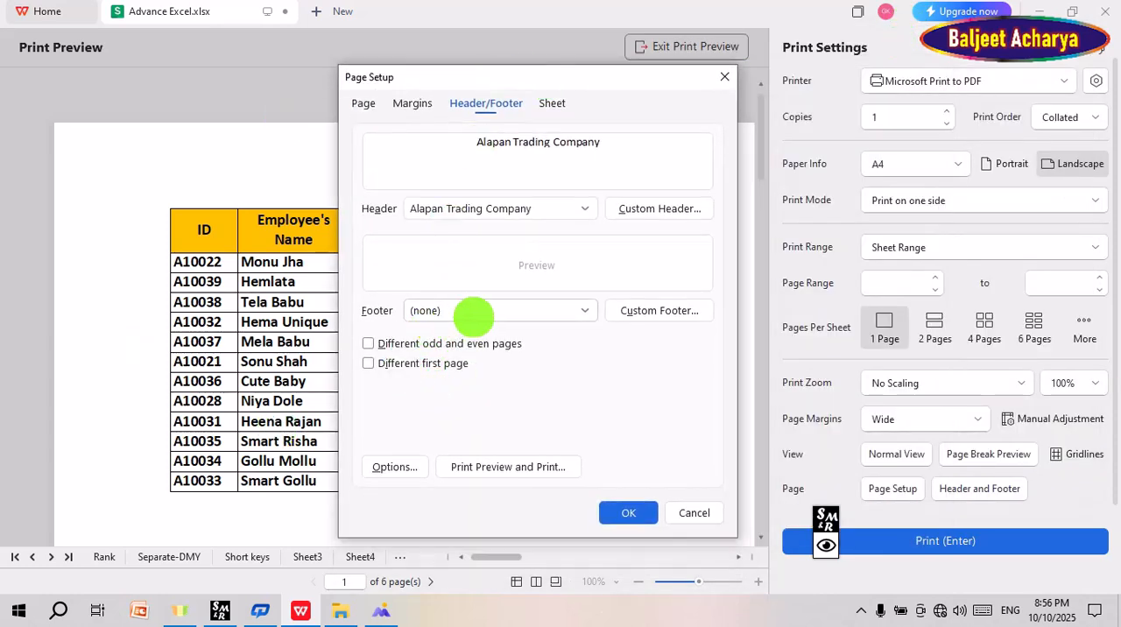
Step: Add a custom footer reading Head Signature in the center section, apply the page setup and check the previewed page
{"action": "left_click", "coordinate": [649, 310]}
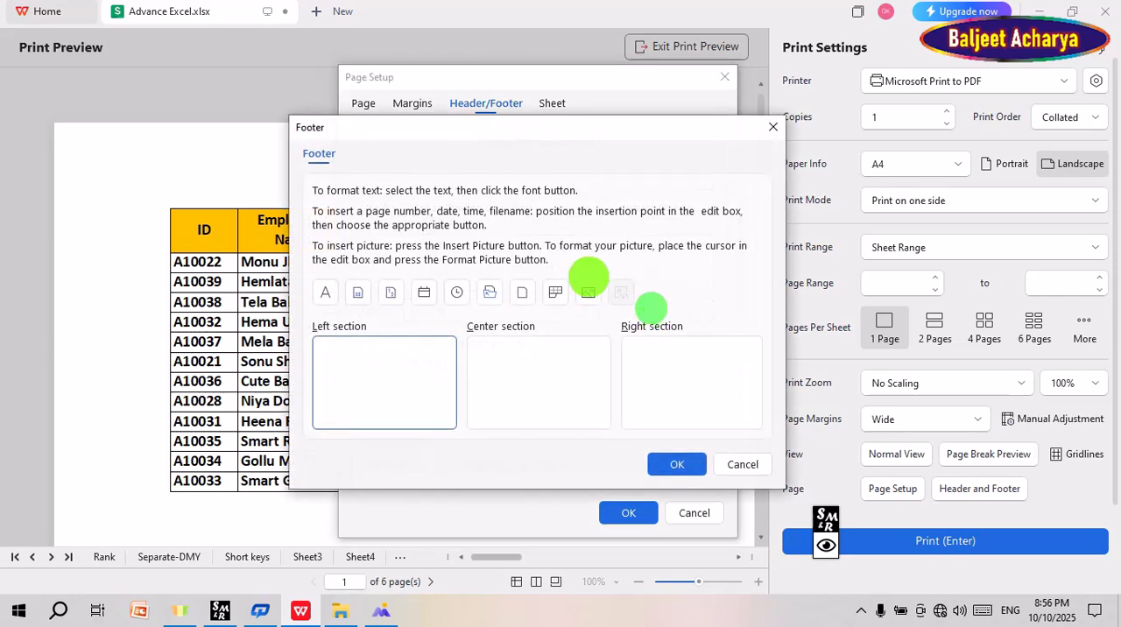
{"action": "left_click", "coordinate": [526, 378]}
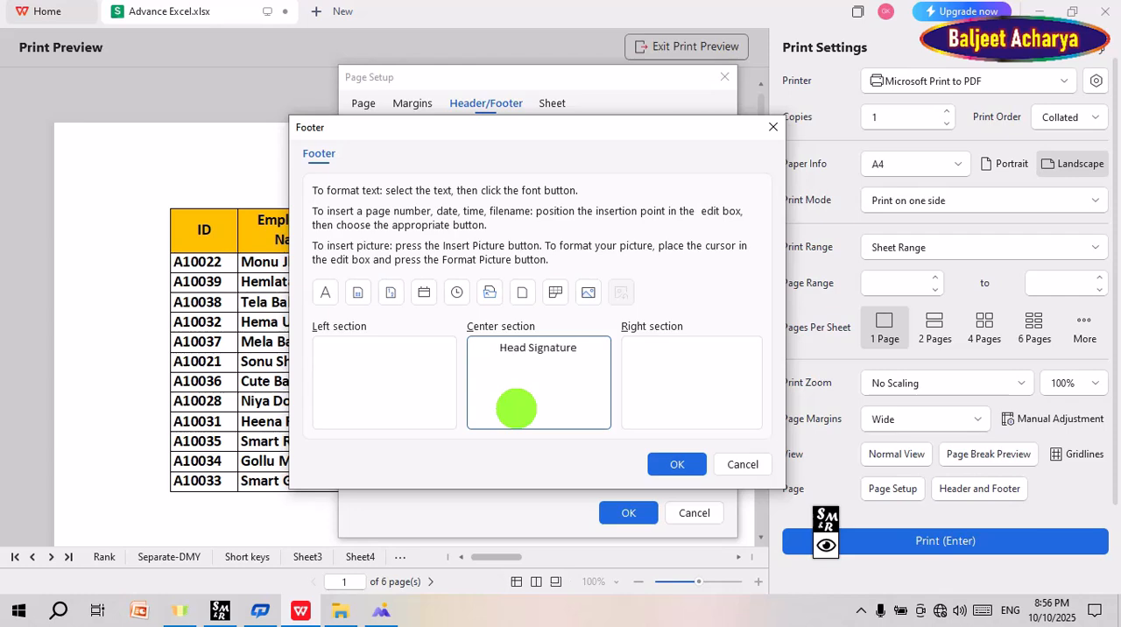
{"action": "left_click", "coordinate": [673, 465]}
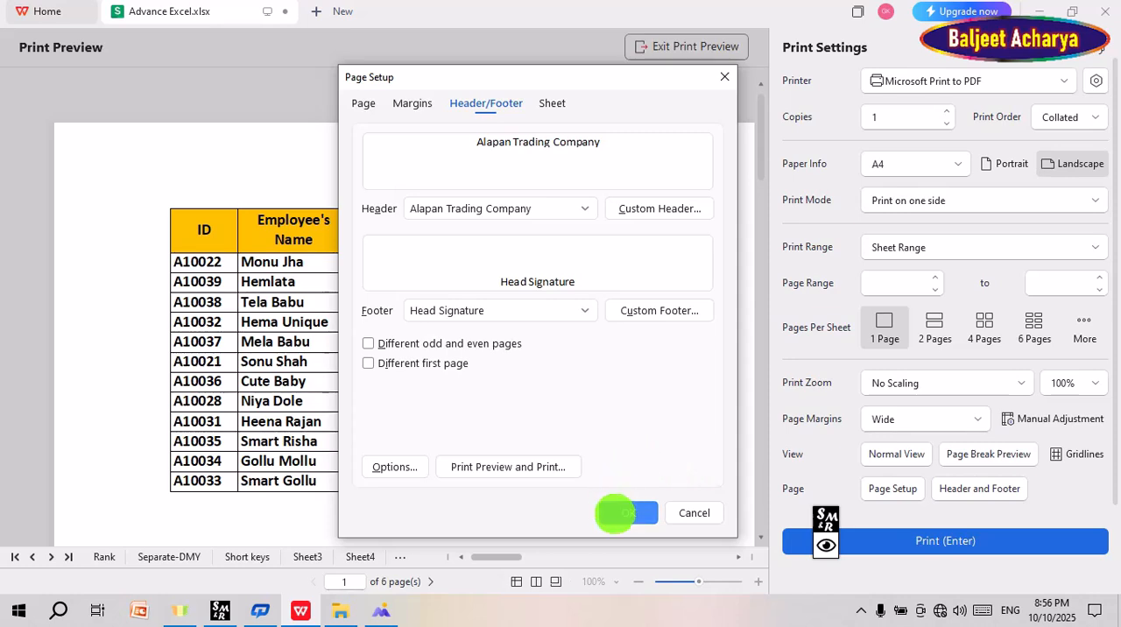
{"action": "left_click", "coordinate": [622, 512]}
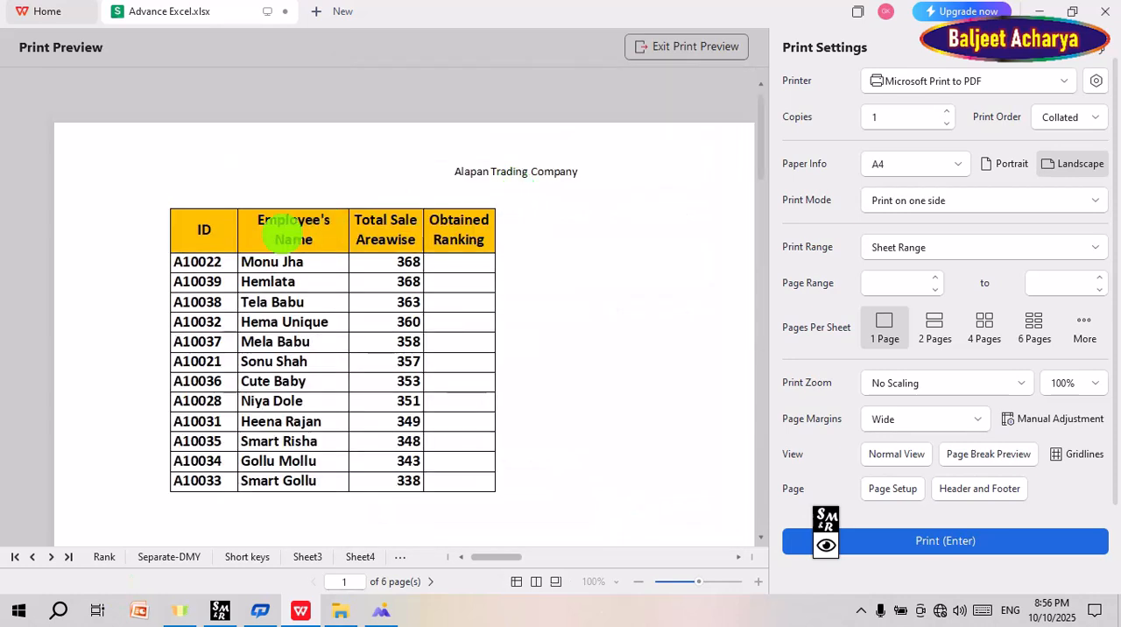
{"action": "scroll", "coordinate": [526, 197], "scroll_direction": "down", "scroll_amount": 3}
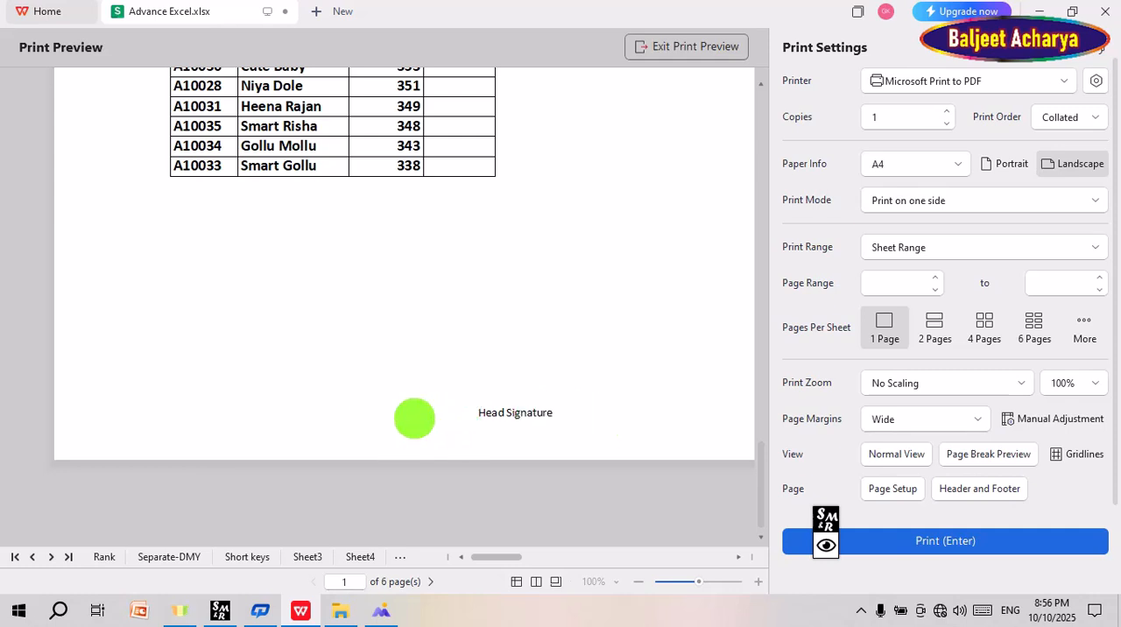
{"action": "scroll", "coordinate": [572, 412], "scroll_direction": "up", "scroll_amount": 3}
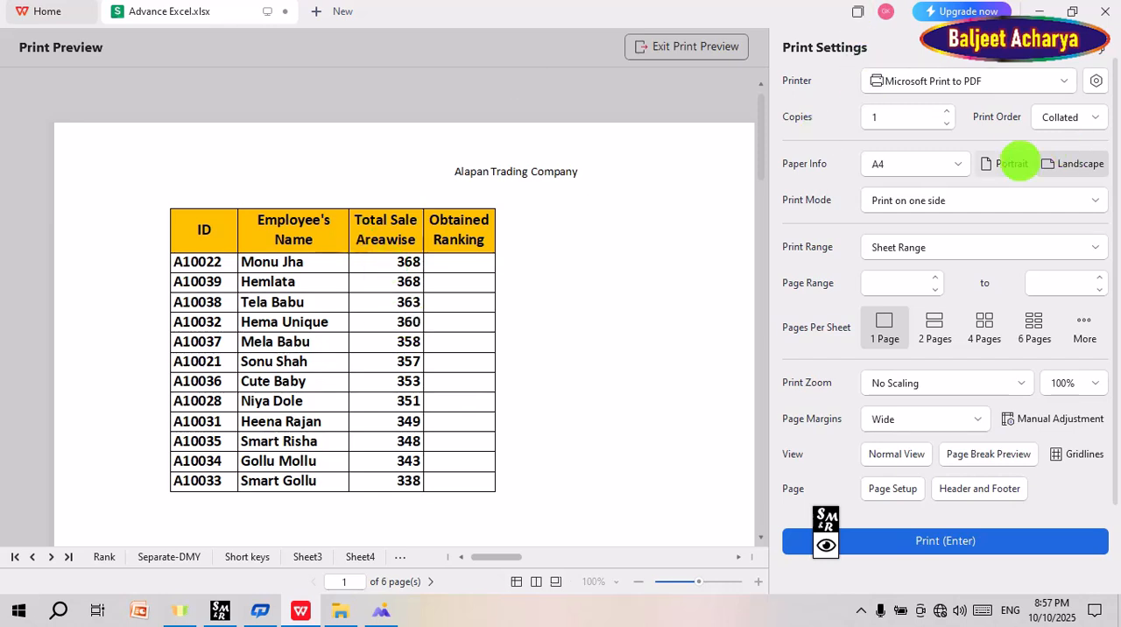
Step: Review the available printers, keeping Microsoft Print to PDF, and increase the number of copies
{"action": "left_click", "coordinate": [1058, 83]}
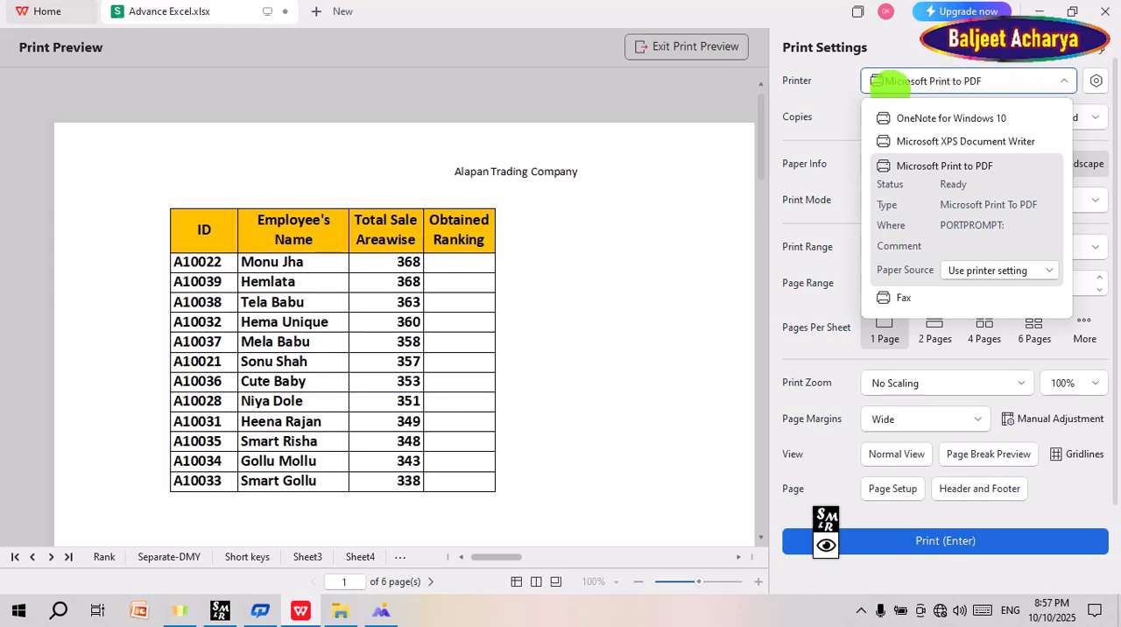
{"action": "left_click", "coordinate": [840, 97]}
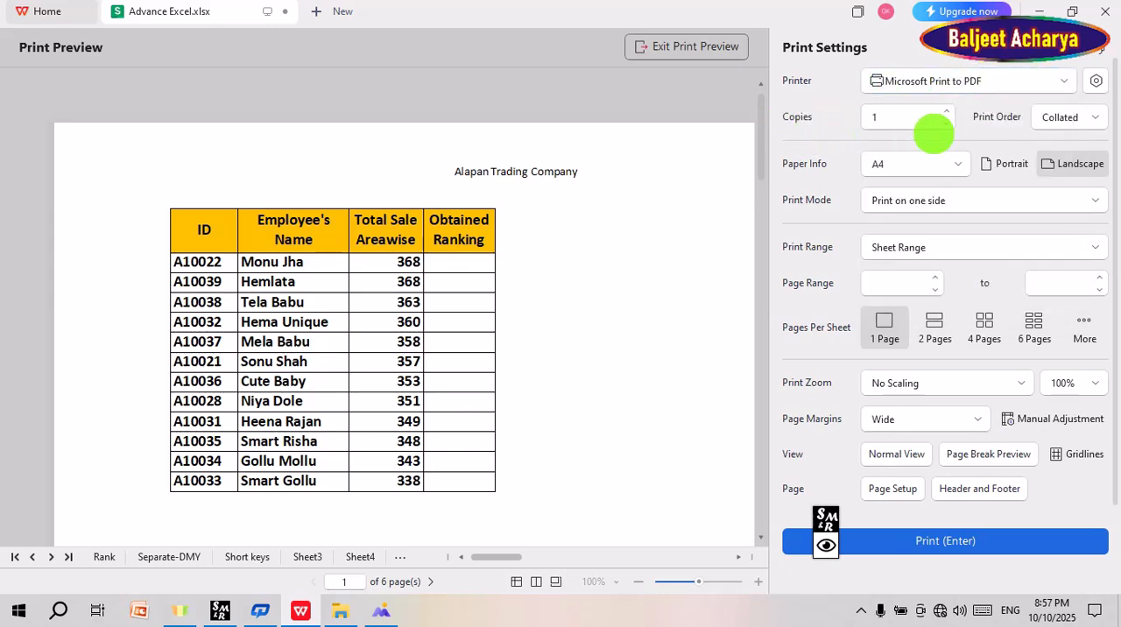
{"action": "double_click", "coordinate": [947, 111]}
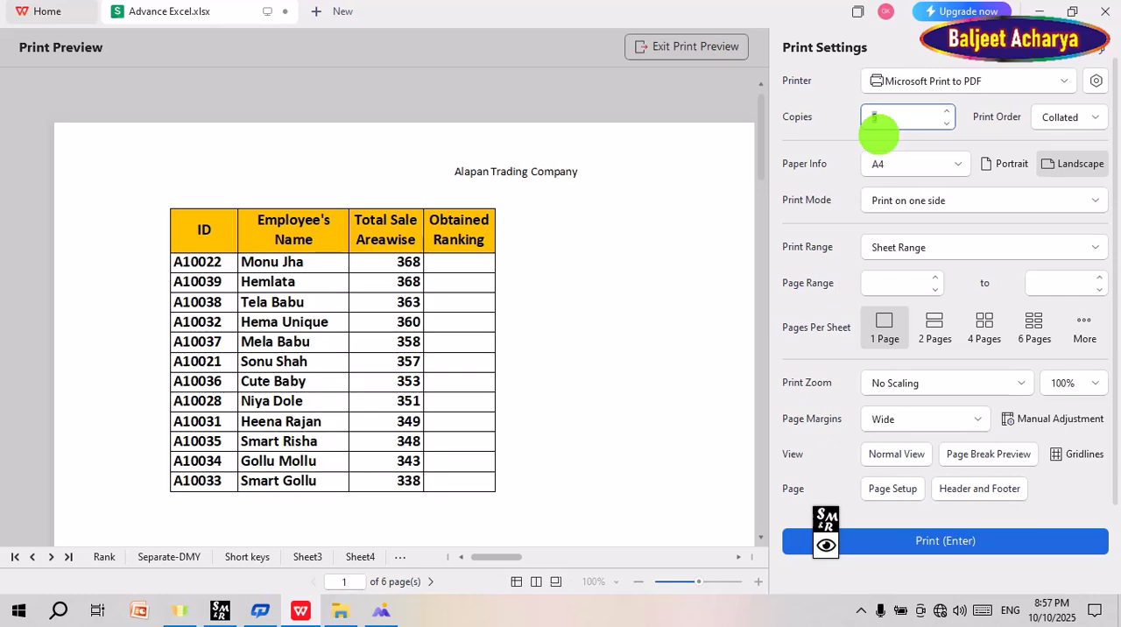
Step: Exit the print preview and review the margin presets for Sheet7 without changing them
{"action": "left_click", "coordinate": [717, 46]}
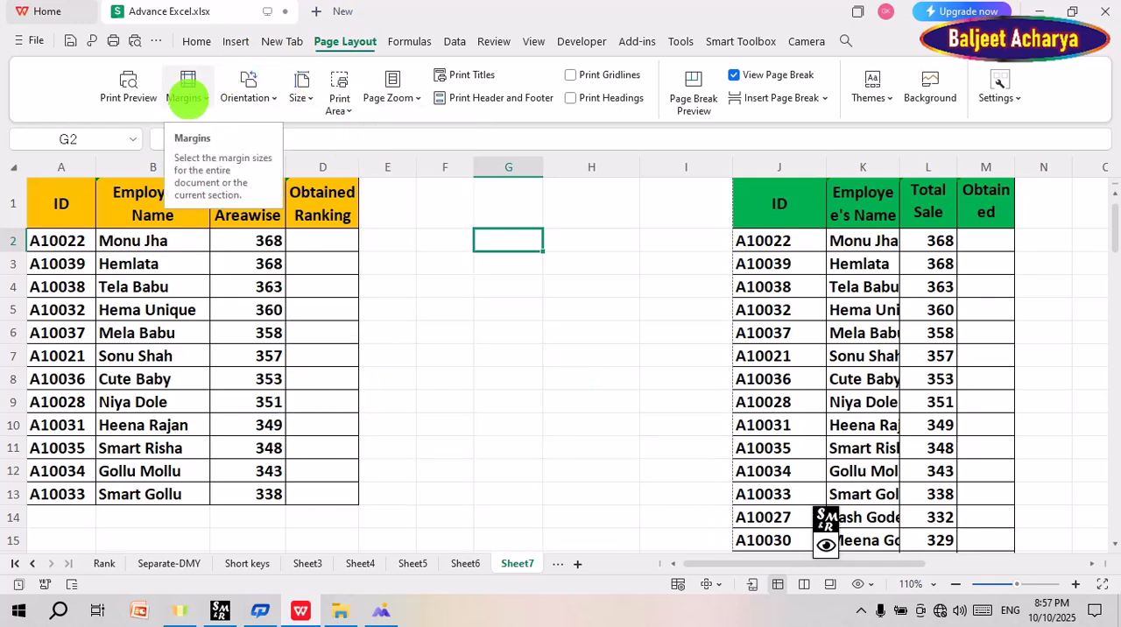
{"action": "left_click", "coordinate": [186, 98]}
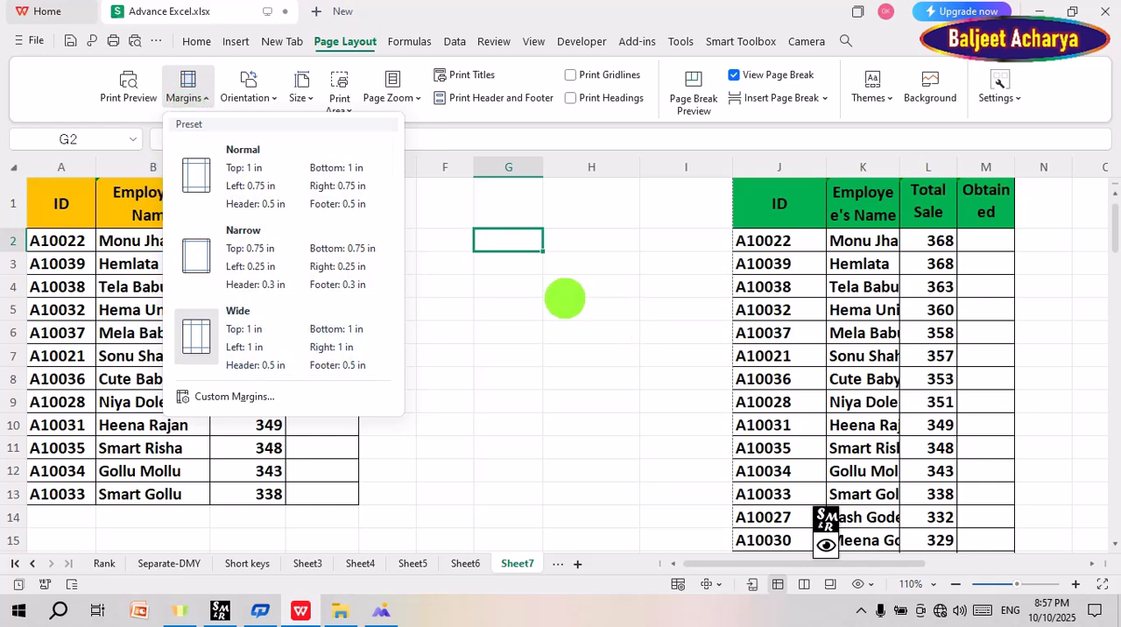
{"action": "left_click", "coordinate": [572, 307]}
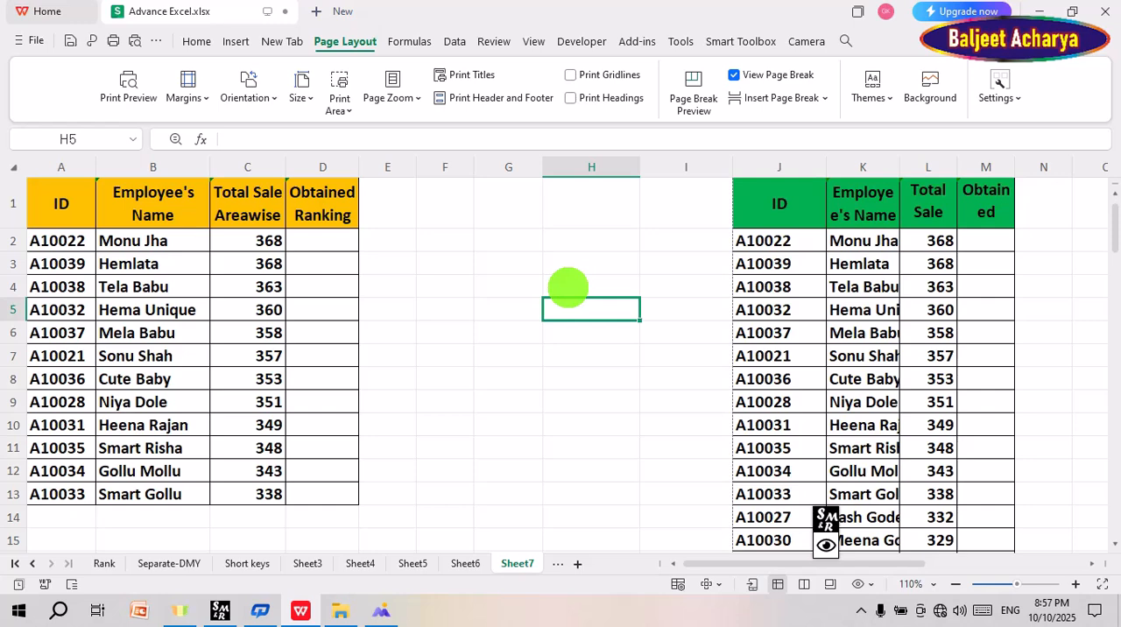